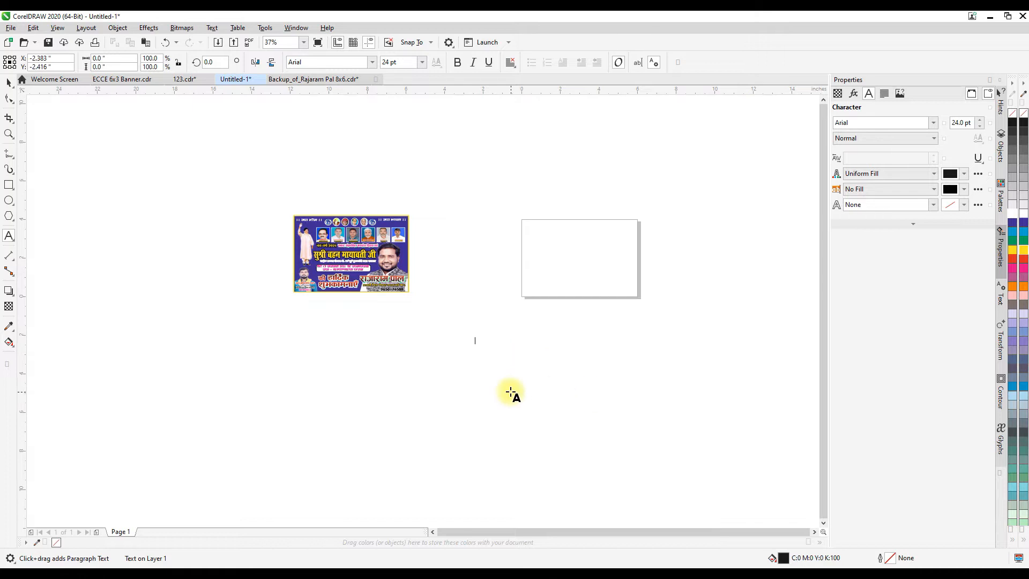
# Write the text "doston aaj ke is video mai bsp ka ticket milne ki badhai ka banner ki cdr file doonga" on the canvas
pyautogui.scroll(1, 497, 346)
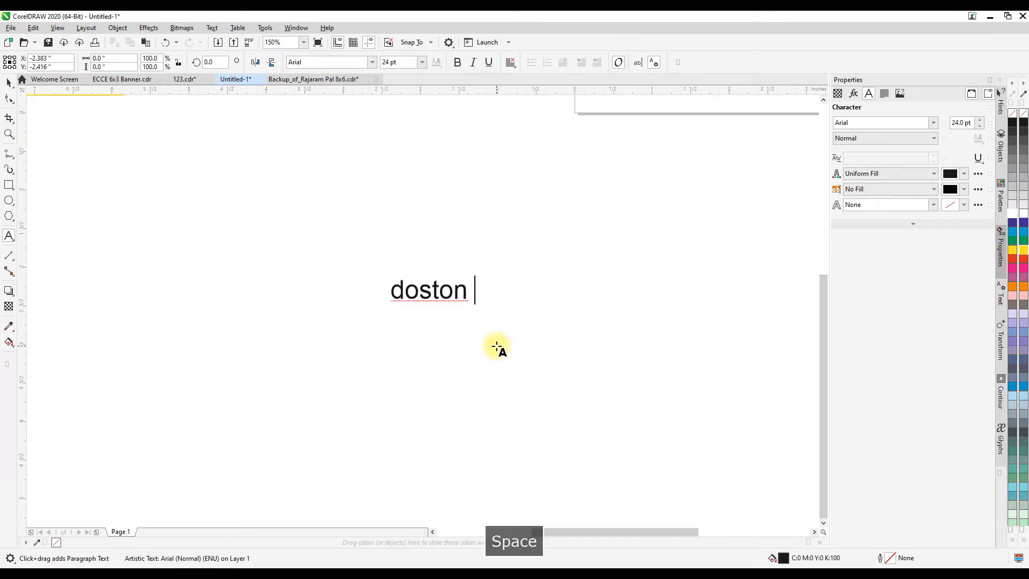
pyautogui.write('e is videwo')
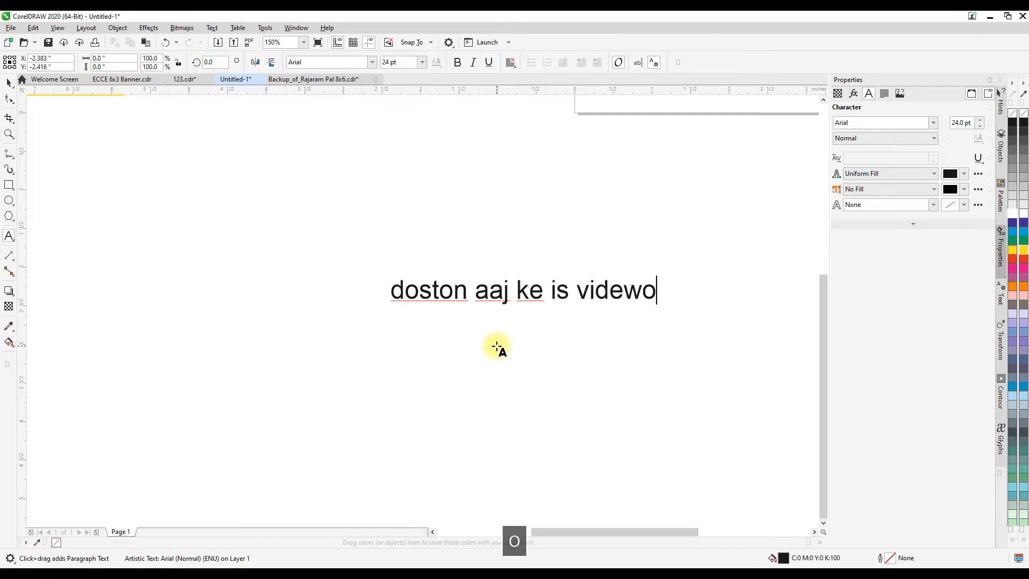
pyautogui.press('BackSpace')
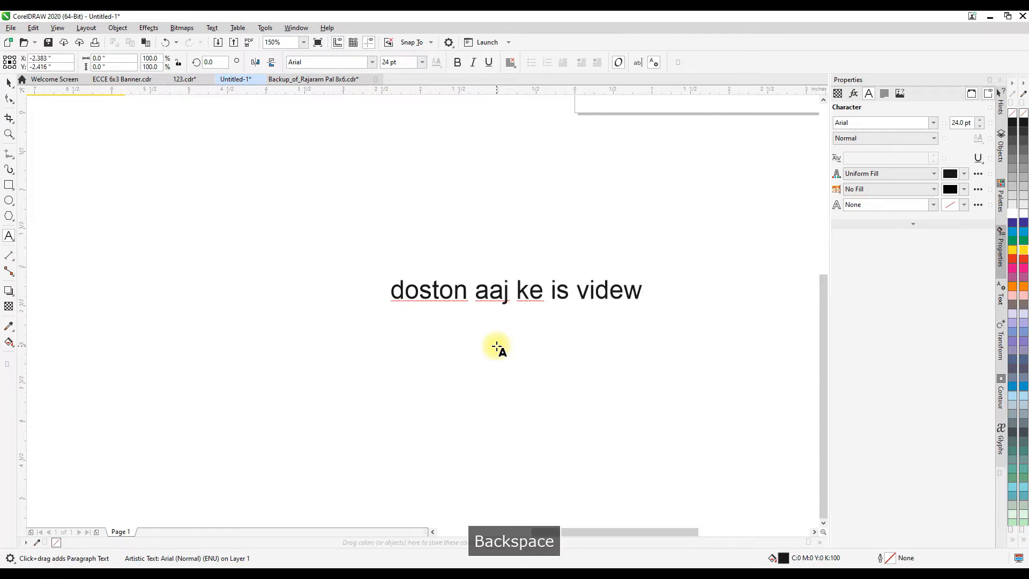
pyautogui.write('o mai ')
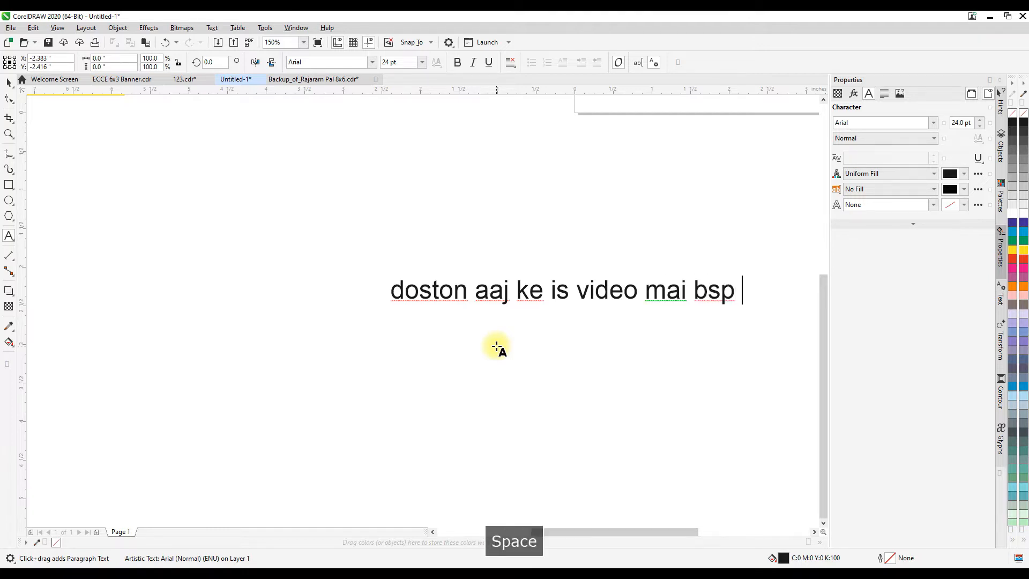
pyautogui.write('bsp ka banner')
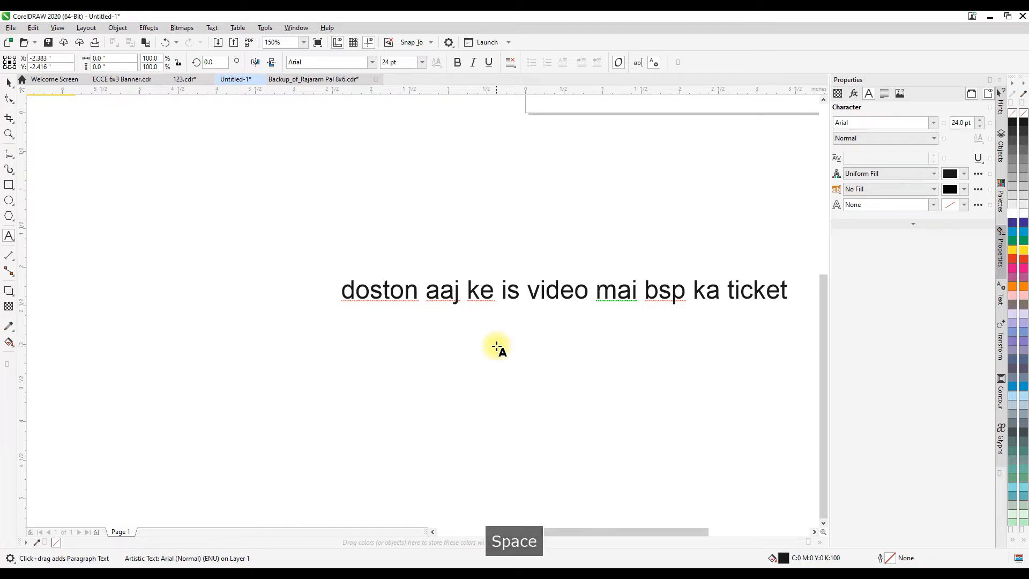
pyautogui.write('milne k')
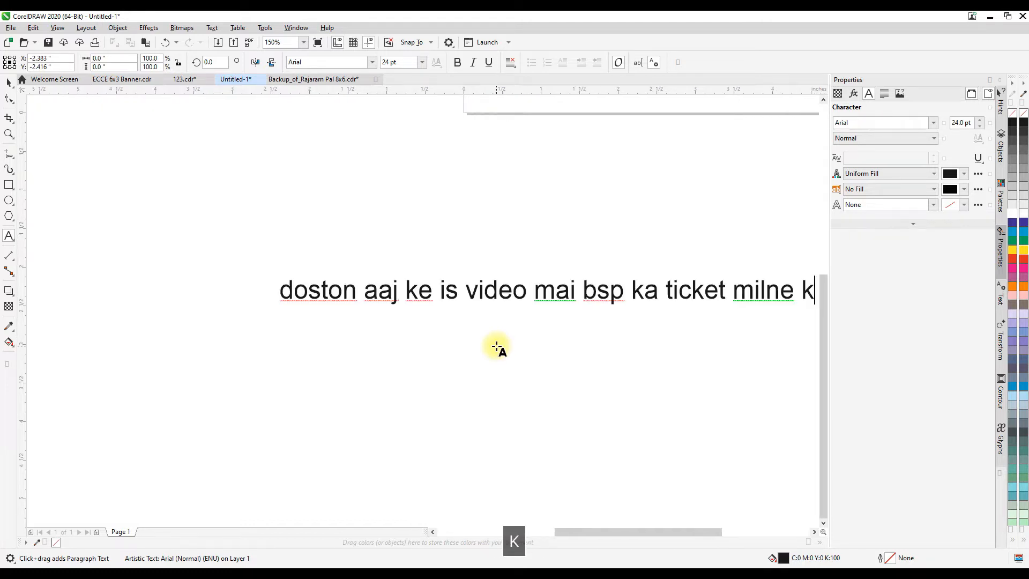
pyautogui.write('i')
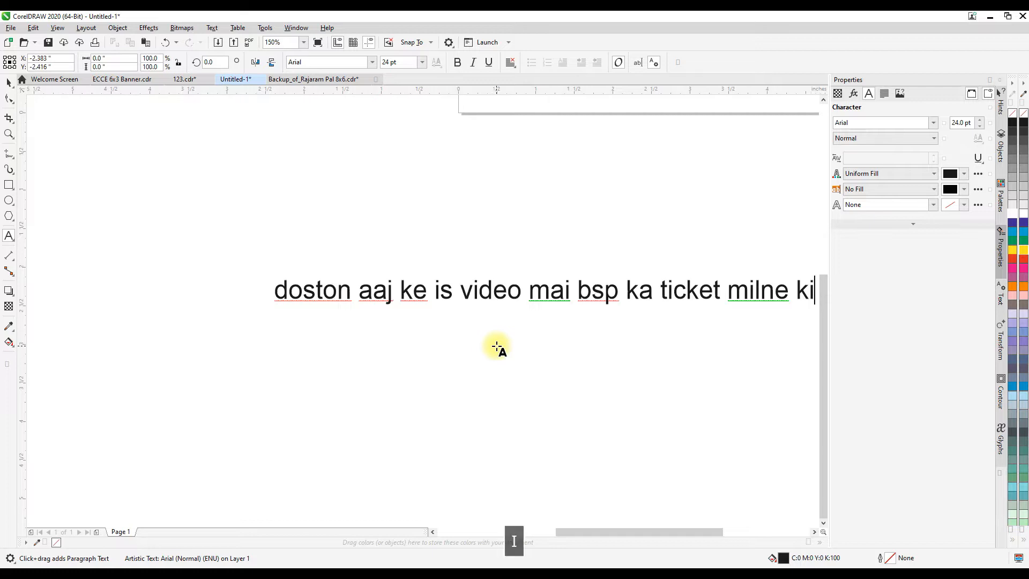
pyautogui.write(' badhai k')
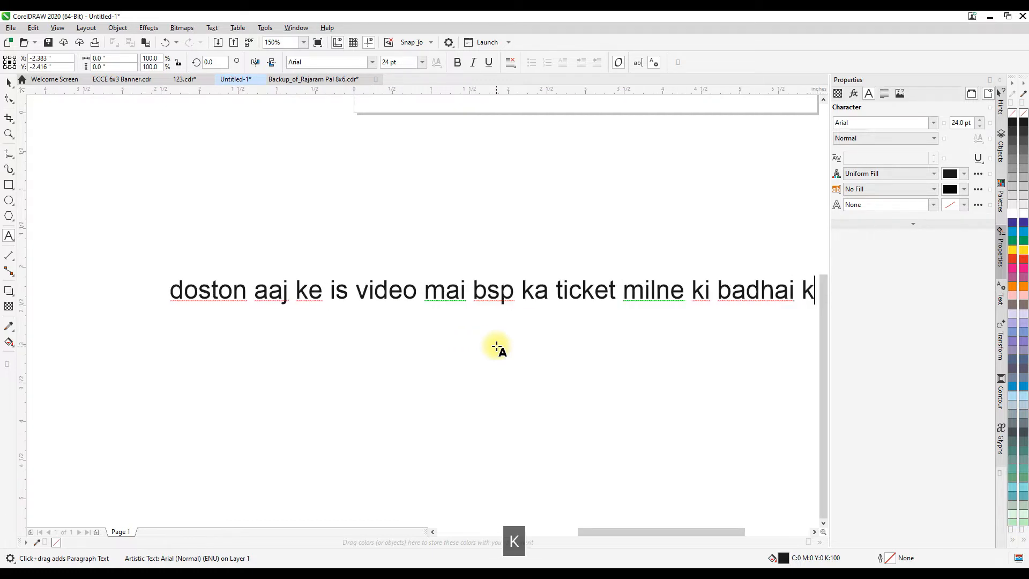
pyautogui.write('a banner k')
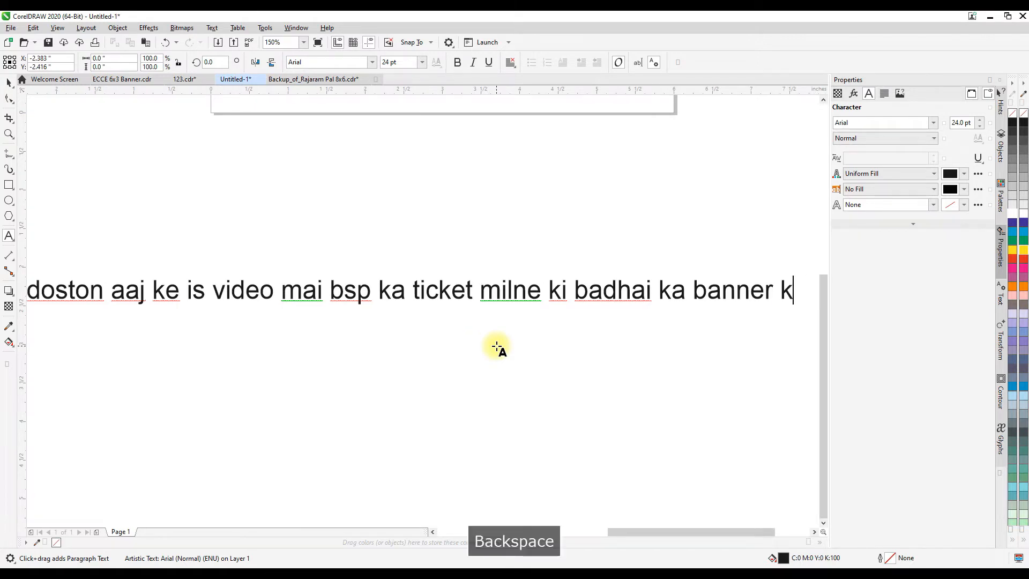
pyautogui.write('a cf')
pyautogui.press('BackSpace')
pyautogui.write('dr file')
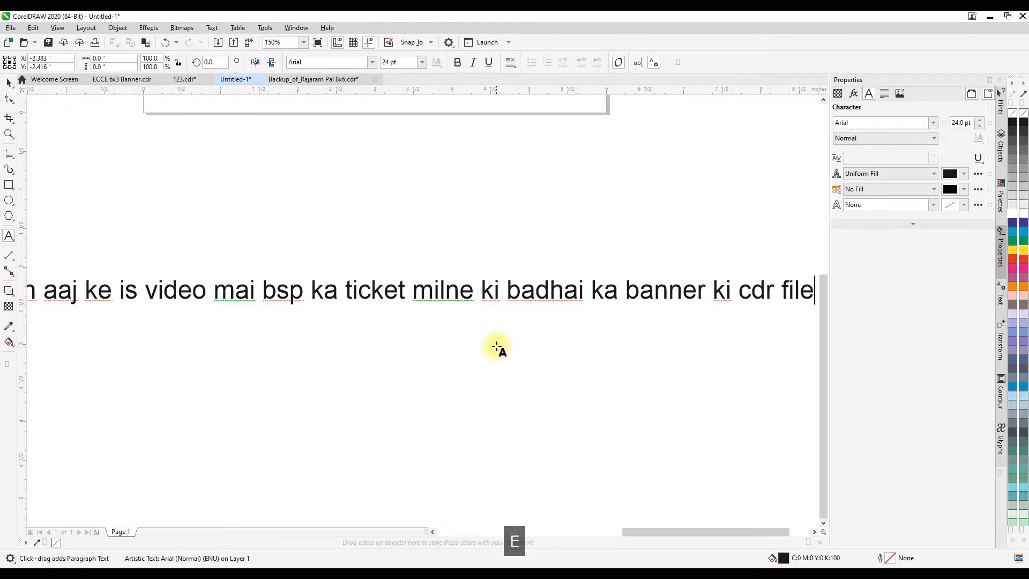
pyautogui.write(' doonga')
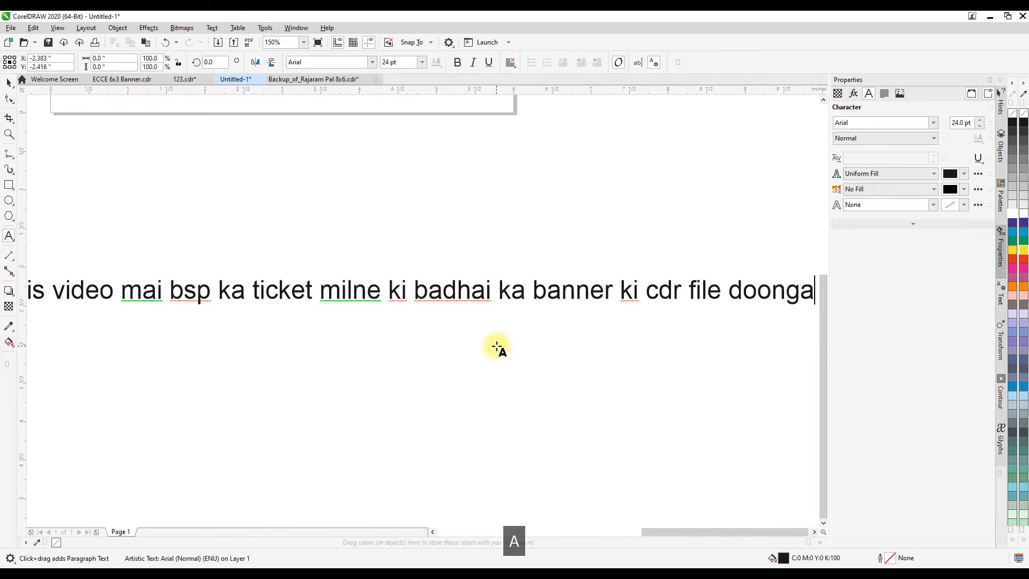
# Replace the canvas text with "agar video accha lage to video ko jyada se jyada share kare" and clear it
pyautogui.hotkey('ctrl', 'a')
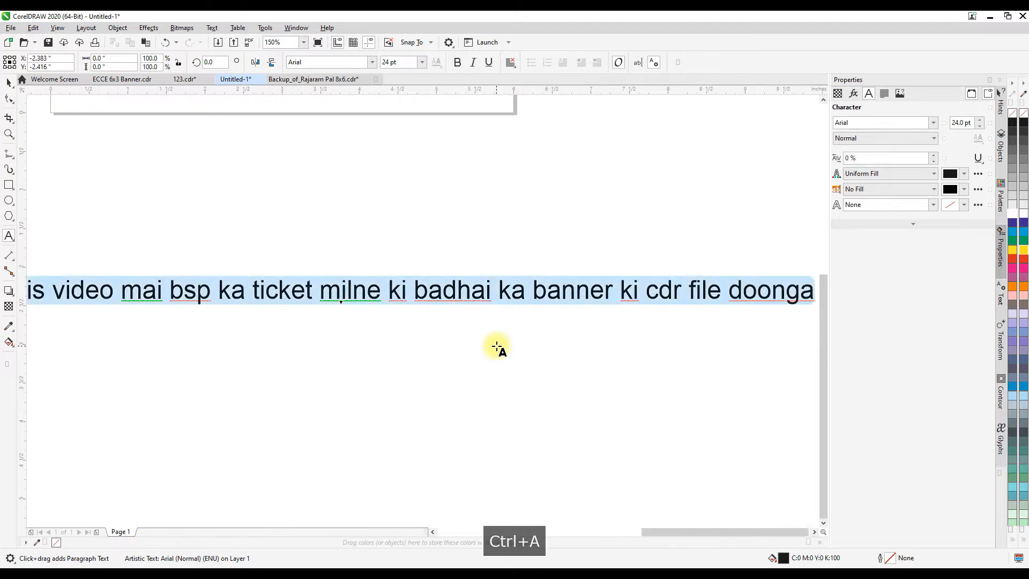
pyautogui.press('BackSpace')
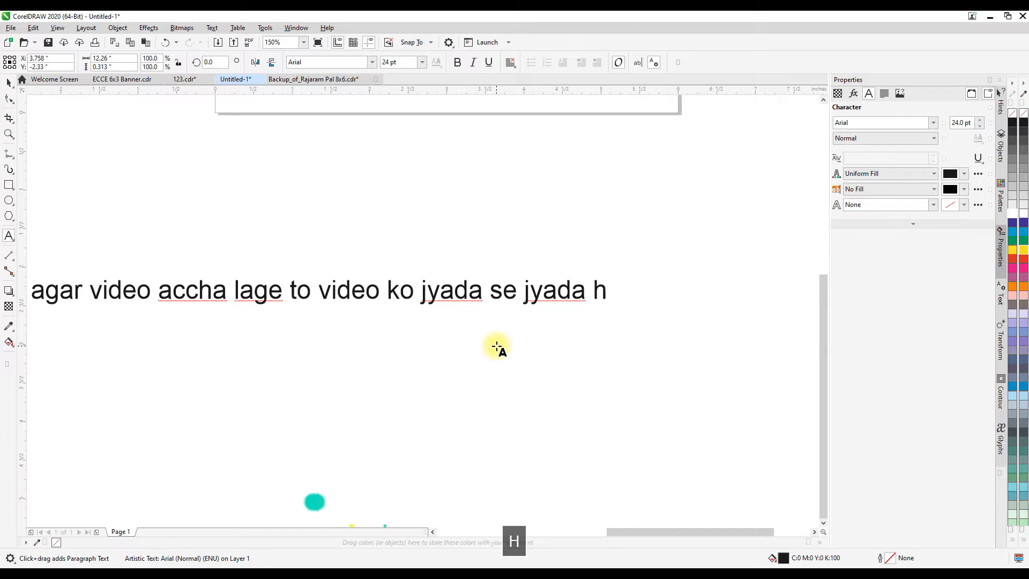
pyautogui.write('are')
pyautogui.press('BackSpace')
pyautogui.press('BackSpace')
pyautogui.press('BackSpace')
pyautogui.press('BackSpace')
pyautogui.press('BackSpace')
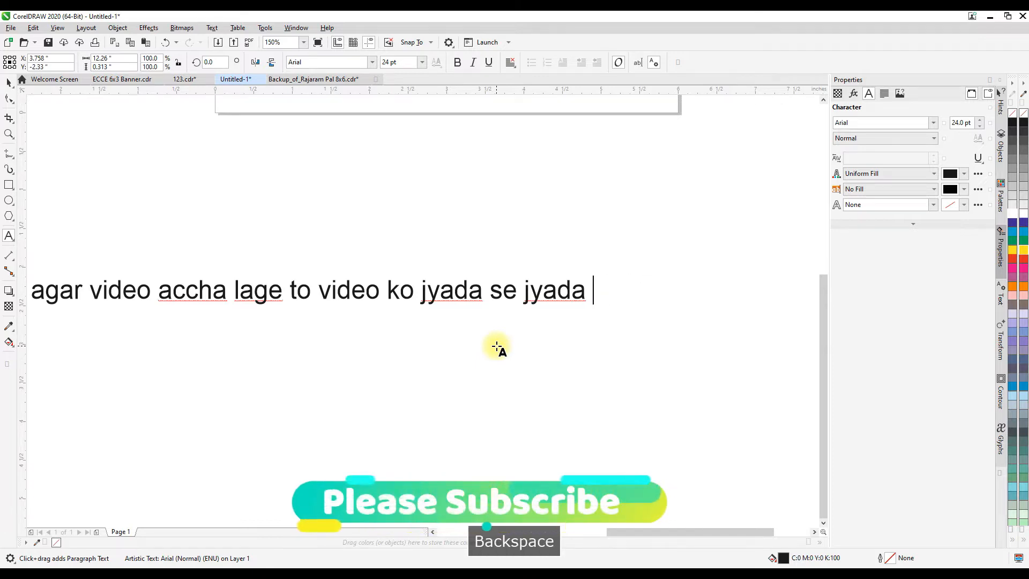
pyautogui.write('share j')
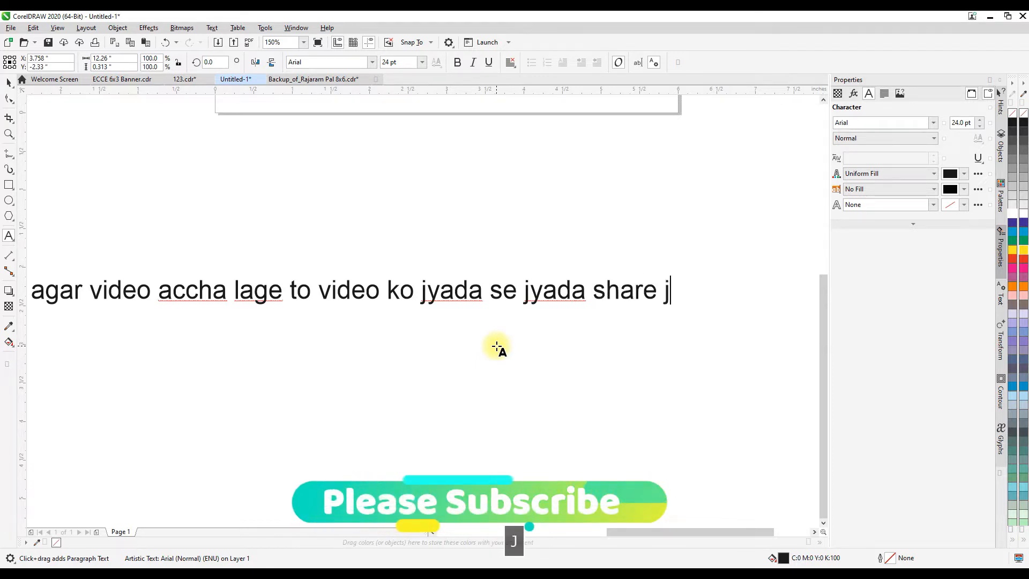
pyautogui.hotkey('ctrl', 'a')
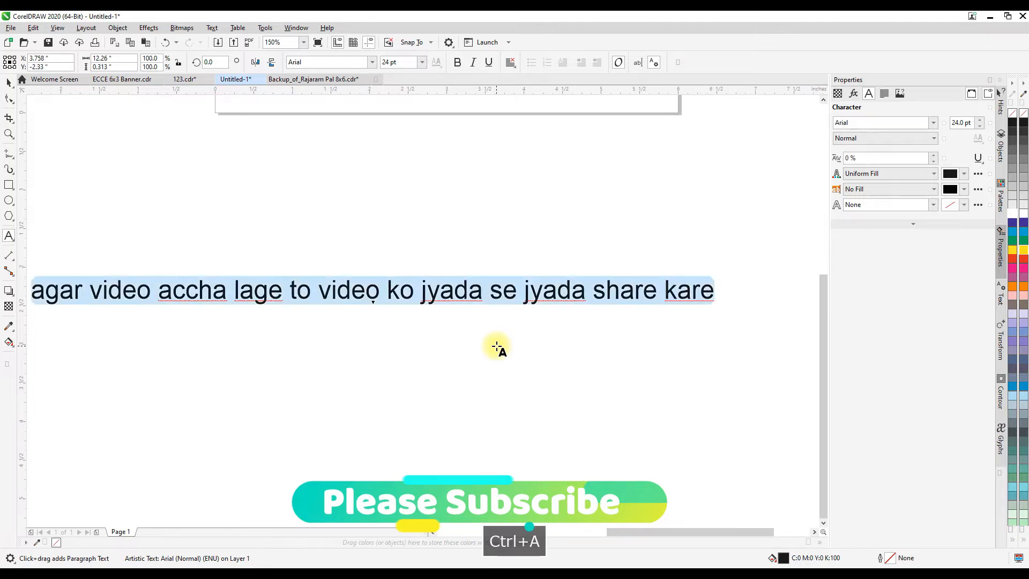
pyautogui.press('BackSpace')
pyautogui.click(8, 83)
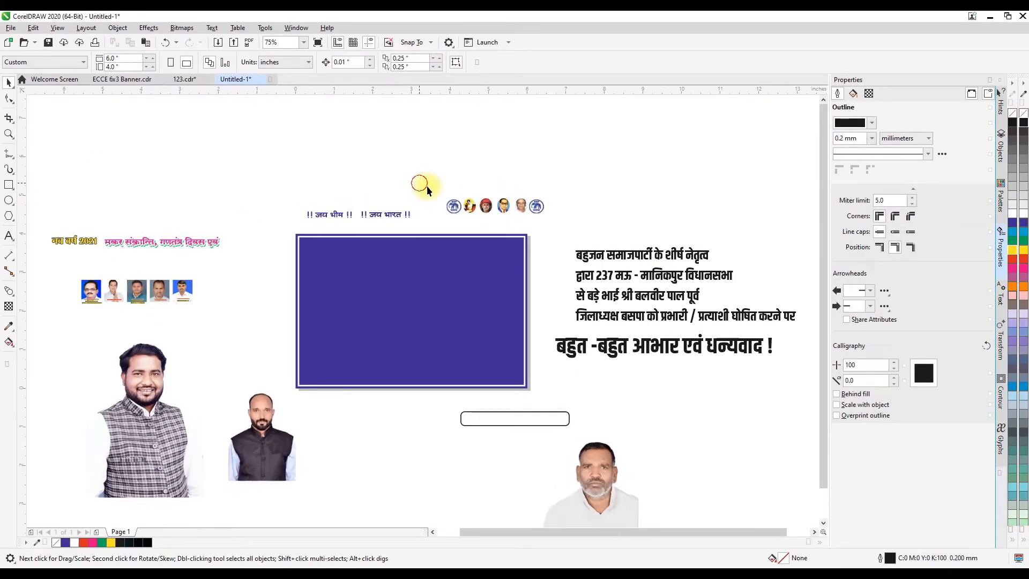
# Move the row of BSP emblems and round leader portraits onto the blue banner's upper part, group it and centre it horizontally
pyautogui.moveTo(420, 183); pyautogui.dragTo(447, 254)
pyautogui.hotkey('ctrl', 'g')
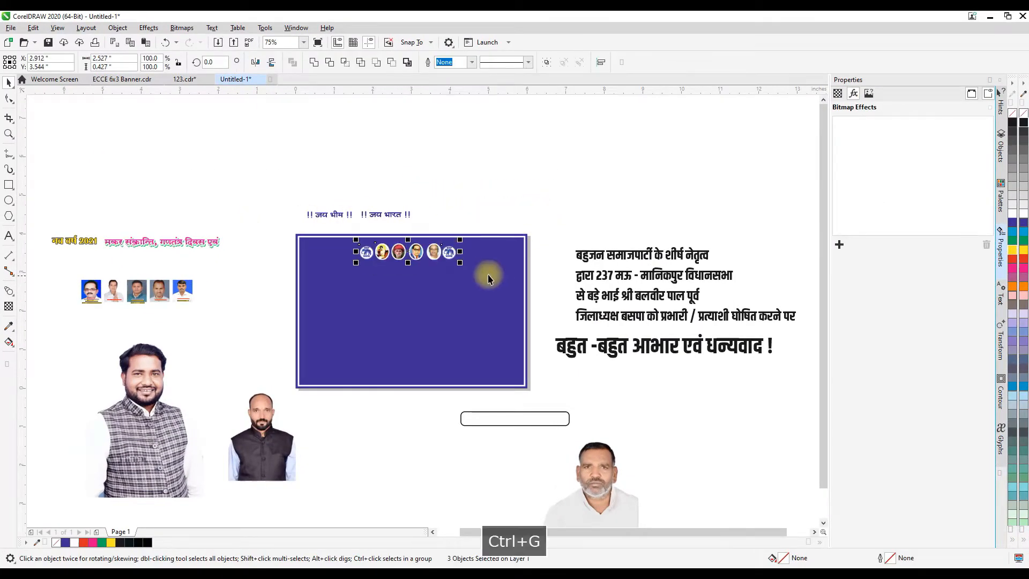
pyautogui.scroll(2, 488, 277)
pyautogui.moveTo(509, 273); pyautogui.dragTo(533, 280)
pyautogui.keyDown('shift'); pyautogui.click(526, 292); pyautogui.keyUp('shift')
pyautogui.press('c')
pyautogui.click(510, 166)
# Place the slogans "!! जय भीम !!" and "!! जय भारत !!" at either end of the emblem row and fill them yellow
pyautogui.moveTo(361, 178); pyautogui.dragTo(589, 226)
pyautogui.scroll(1, 591, 240)
pyautogui.scroll(-3, 646, 235)
pyautogui.scroll(1, 536, 207)
pyautogui.moveTo(577, 271); pyautogui.dragTo(574, 273)
pyautogui.click(1012, 250)
# Set the font size of both slogans, "!! जय भारत !!" and "!! जय भीम !!", to 13 pt
pyautogui.click(745, 261)
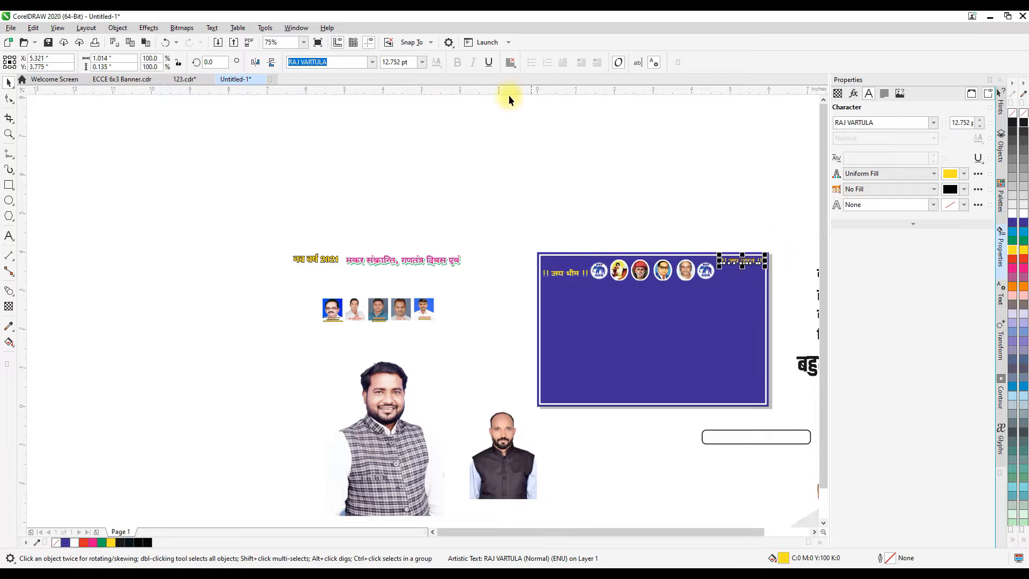
pyautogui.hotkey('ctrl', 'a')
pyautogui.write('13')
pyautogui.press('Return')
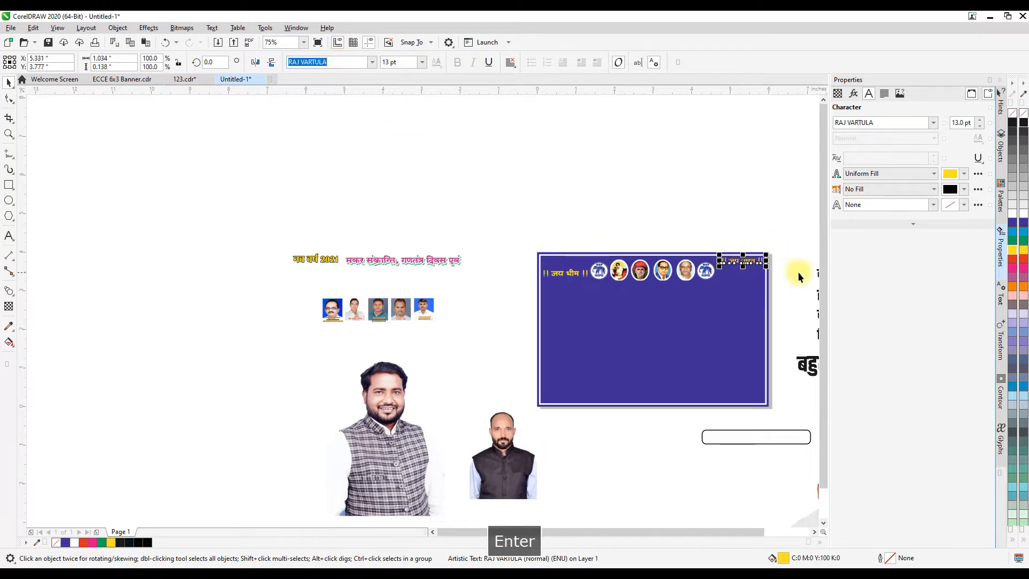
pyautogui.scroll(2, 793, 273)
pyautogui.scroll(-1, 739, 260)
pyautogui.click(335, 275)
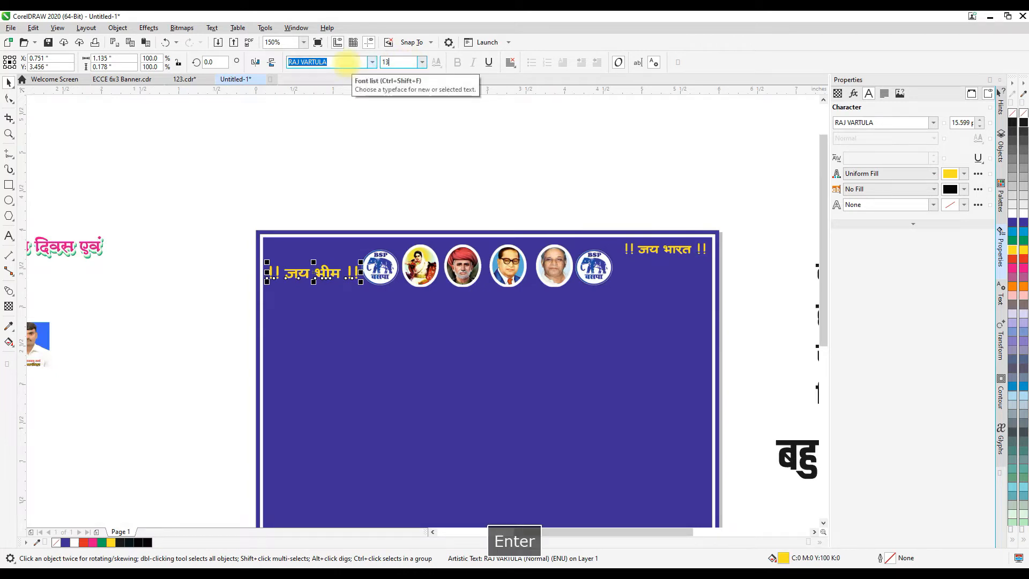
pyautogui.press('Return')
# Raise the slogan "!! जय भीम !!" and align its top edge with "!! जय भारत !!"
pyautogui.press('Up')
pyautogui.press('Up')
pyautogui.press('Up')
pyautogui.press('Up')
pyautogui.press('Up')
pyautogui.press('Up')
pyautogui.keyDown('shift'); pyautogui.click(667, 248); pyautogui.keyUp('shift')
pyautogui.press('t')
pyautogui.click(671, 246)
pyautogui.click(673, 248)
pyautogui.click(745, 259)
# Place the five rectangular portraits enlarged below the emblem row, group them and centre them horizontally on the banner
pyautogui.scroll(-2, 403, 195)
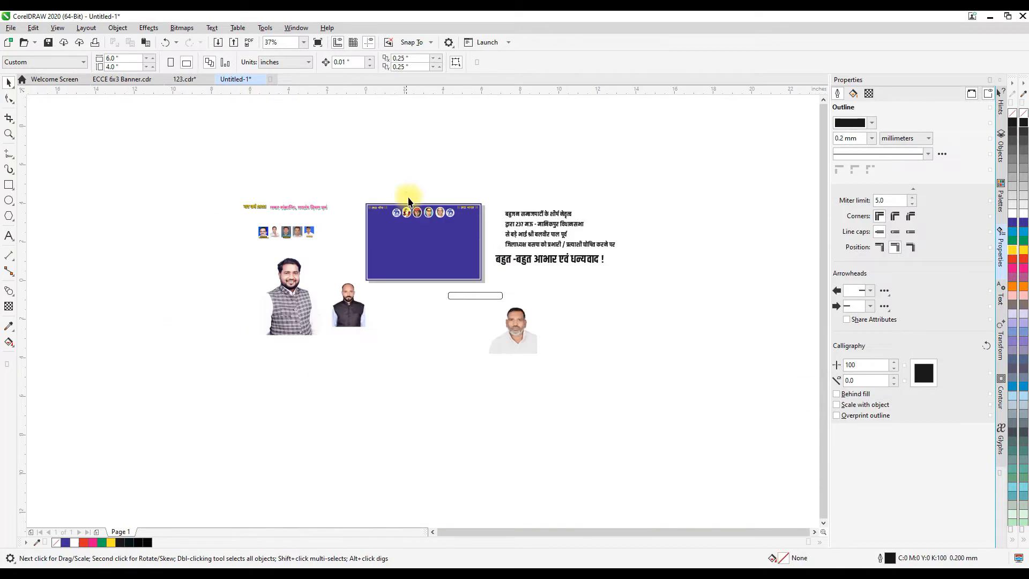
pyautogui.scroll(2, 442, 219)
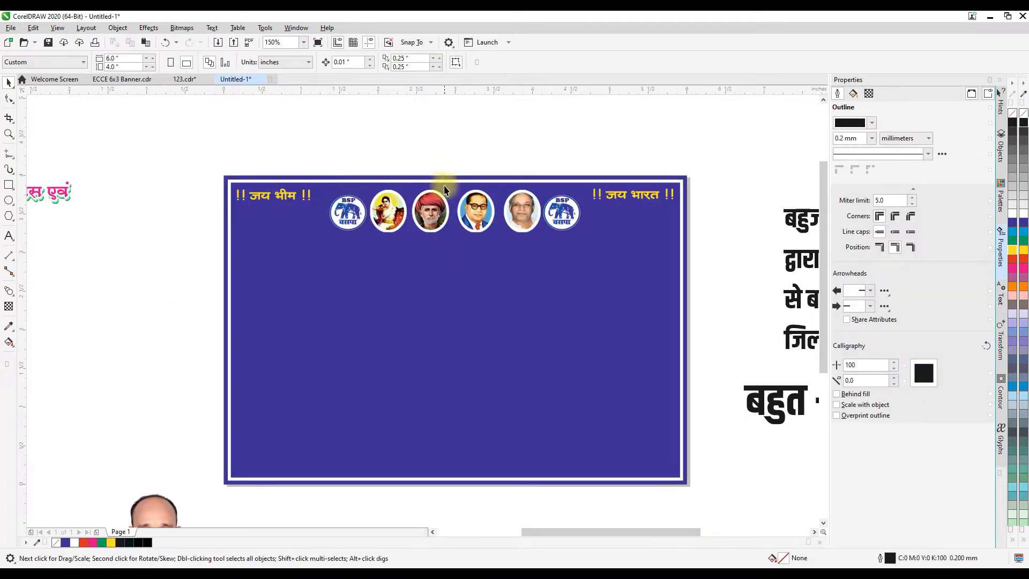
pyautogui.scroll(-1, 444, 190)
pyautogui.moveTo(259, 266); pyautogui.dragTo(90, 221)
pyautogui.moveTo(221, 240); pyautogui.dragTo(521, 250)
pyautogui.hotkey('ctrl', 'g')
pyautogui.keyDown('shift'); pyautogui.click(511, 277); pyautogui.keyUp('shift')
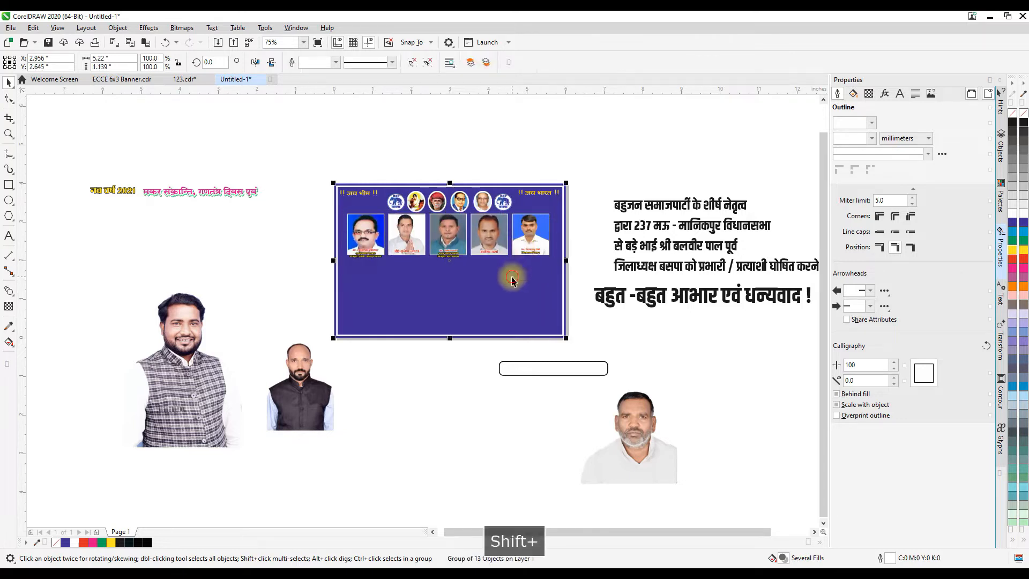
pyautogui.press('c')
pyautogui.click(594, 216)
# Scale down the row of five portraits, lower it slightly and centre it horizontally on the banner again
pyautogui.click(541, 252)
pyautogui.scroll(1, 500, 253)
pyautogui.moveTo(603, 267); pyautogui.dragTo(496, 262)
pyautogui.press('Down')
pyautogui.press('Down')
pyautogui.press('Down')
pyautogui.press('Down')
pyautogui.press('Down')
pyautogui.press('Down')
pyautogui.moveTo(444, 212); pyautogui.dragTo(511, 215)
pyautogui.hotkey('ctrl', 'g')
pyautogui.keyDown('shift'); pyautogui.click(531, 282); pyautogui.keyUp('shift')
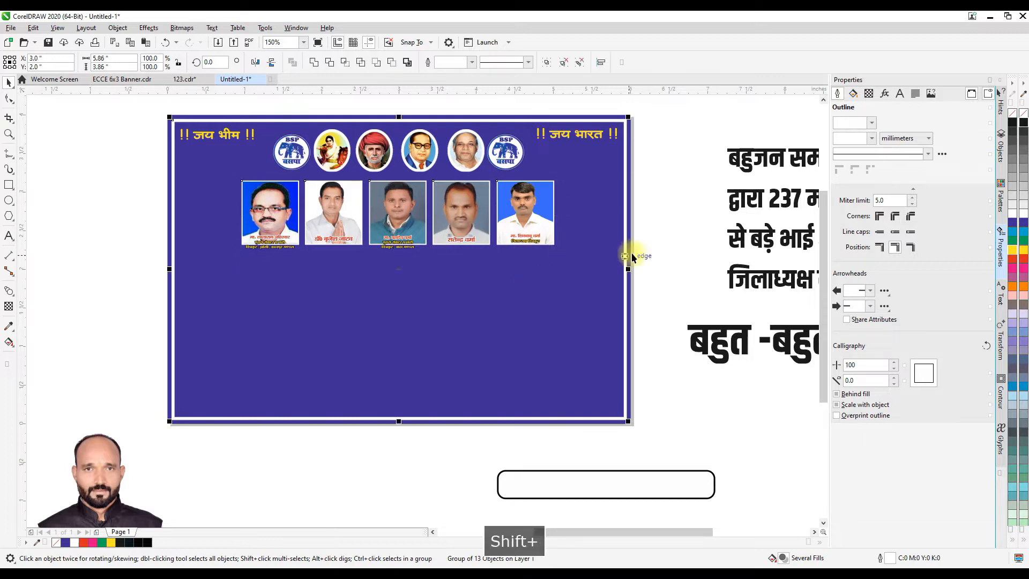
pyautogui.press('c')
pyautogui.click(662, 241)
# Scale the row of five portraits down to about 3.5 inches wide, keeping it centred below the emblem row
pyautogui.click(515, 220)
pyautogui.moveTo(558, 251); pyautogui.dragTo(535, 241)
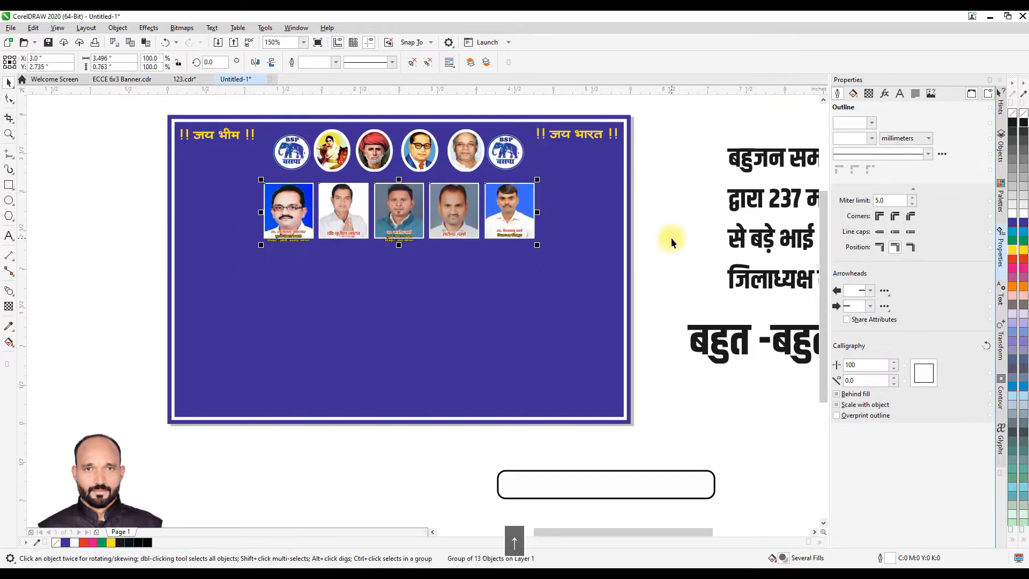
pyautogui.click(670, 237)
# PowerClip the cutout photos of the man in the checked vest and the man in the white shirt into the blue banner
pyautogui.scroll(-1, 471, 210)
pyautogui.click(414, 248)
pyautogui.moveTo(190, 354); pyautogui.dragTo(201, 342)
pyautogui.rightClick(202, 343)
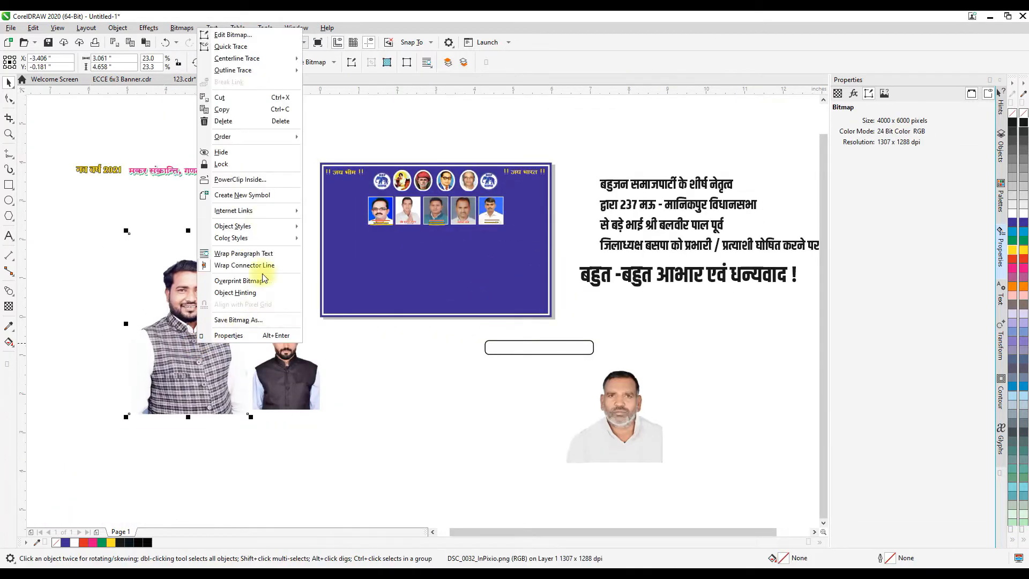
pyautogui.click(253, 182)
pyautogui.click(386, 301)
pyautogui.rightClick(638, 405)
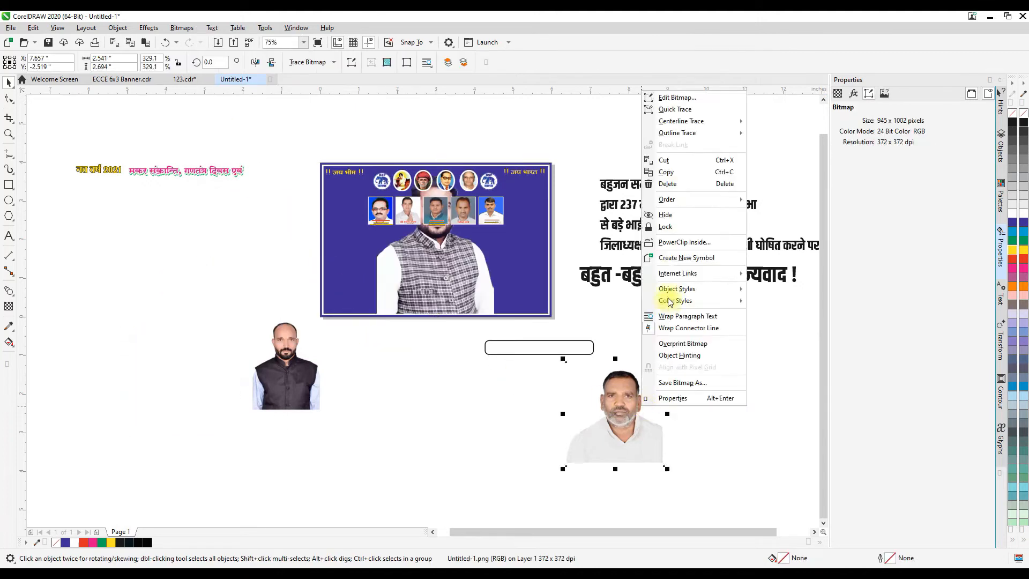
pyautogui.click(667, 299)
pyautogui.click(537, 271)
# Edit the banner's PowerClip contents and scale the checked-vest man's photo down into the banner's lower-left corner
pyautogui.doubleClick(464, 306)
pyautogui.moveTo(455, 298); pyautogui.dragTo(353, 313)
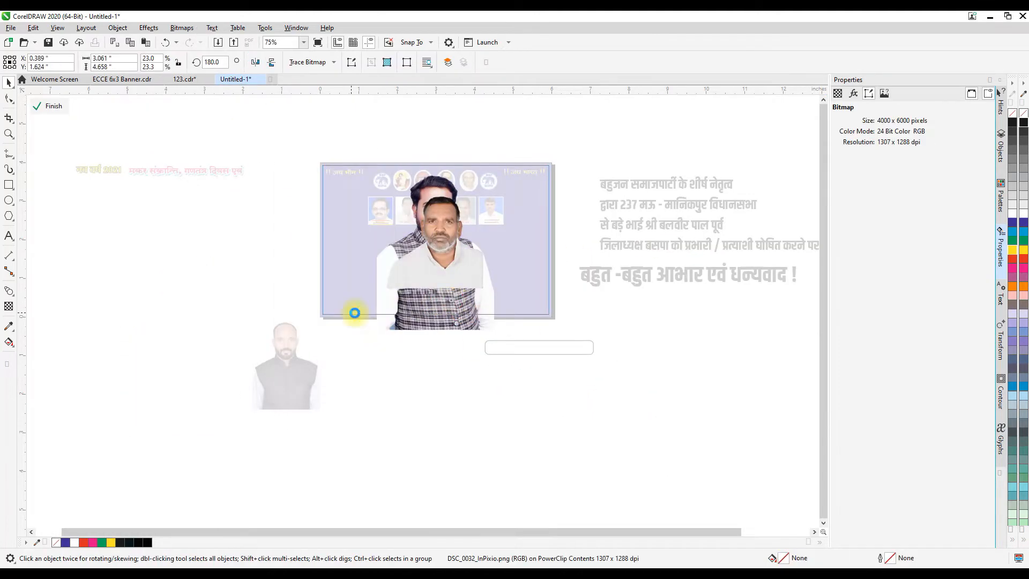
pyautogui.moveTo(396, 158); pyautogui.dragTo(385, 176)
pyautogui.moveTo(381, 229); pyautogui.dragTo(397, 227)
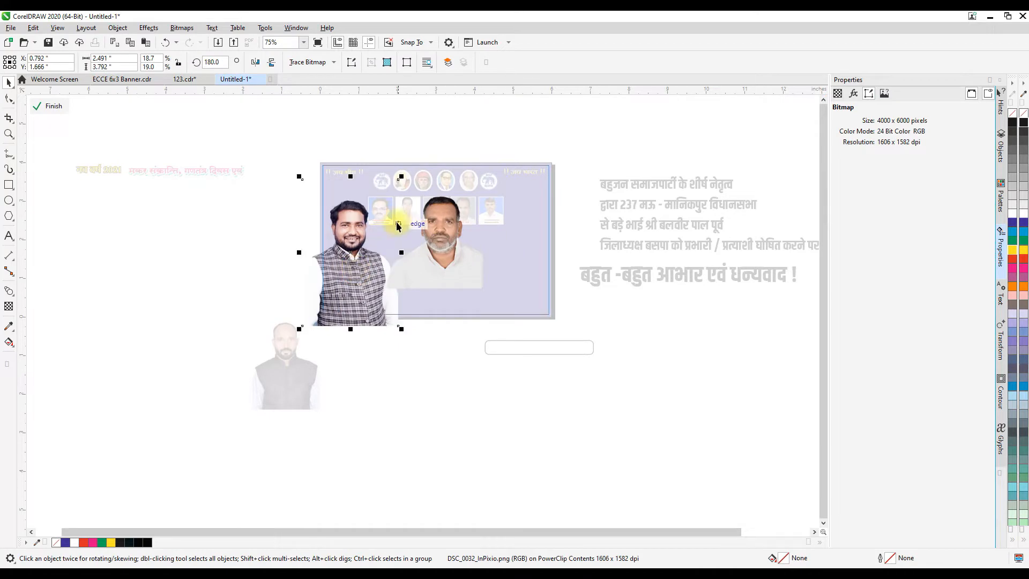
pyautogui.moveTo(401, 176); pyautogui.dragTo(385, 198)
pyautogui.moveTo(344, 267); pyautogui.dragTo(348, 271)
# Scale the white-shirt man's photo to about 3.2 inches wide in the banner's lower-right corner and finish editing the PowerClip
pyautogui.moveTo(444, 257); pyautogui.dragTo(515, 302)
pyautogui.moveTo(454, 230); pyautogui.dragTo(419, 194)
pyautogui.moveTo(481, 272); pyautogui.dragTo(492, 275)
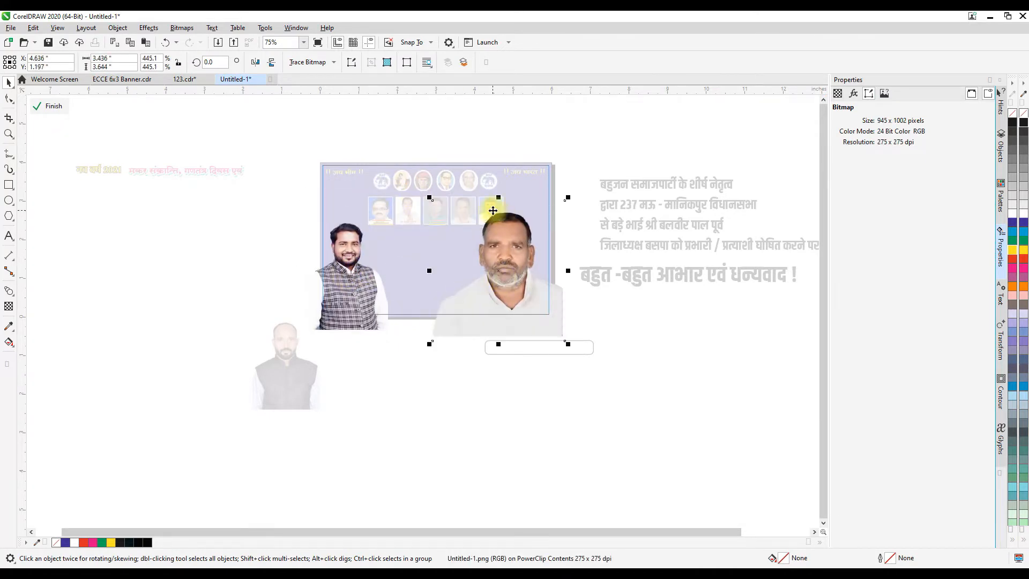
pyautogui.moveTo(426, 197); pyautogui.dragTo(412, 179)
pyautogui.moveTo(503, 252); pyautogui.dragTo(513, 253)
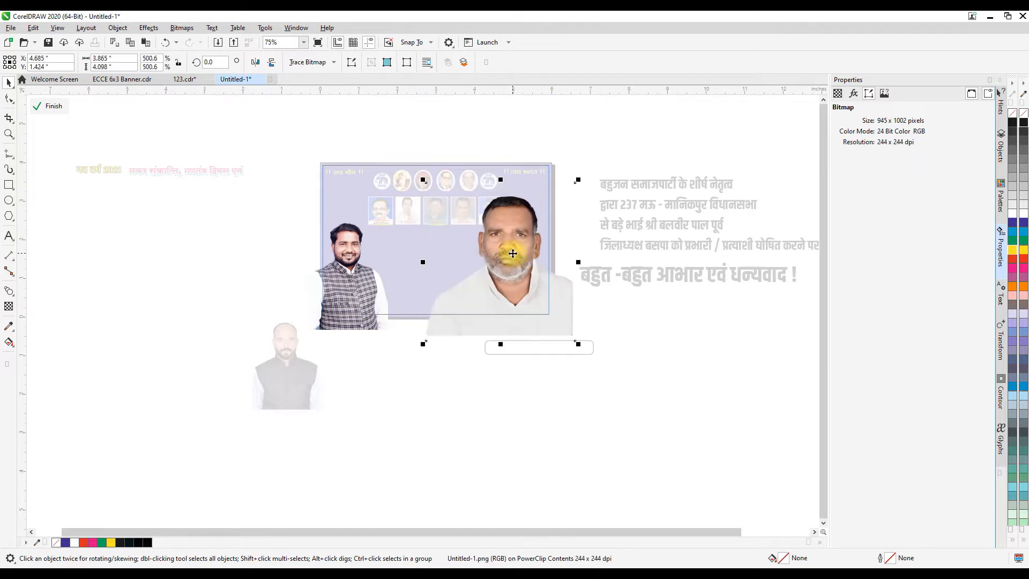
pyautogui.moveTo(577, 333); pyautogui.dragTo(542, 294)
pyautogui.click(54, 107)
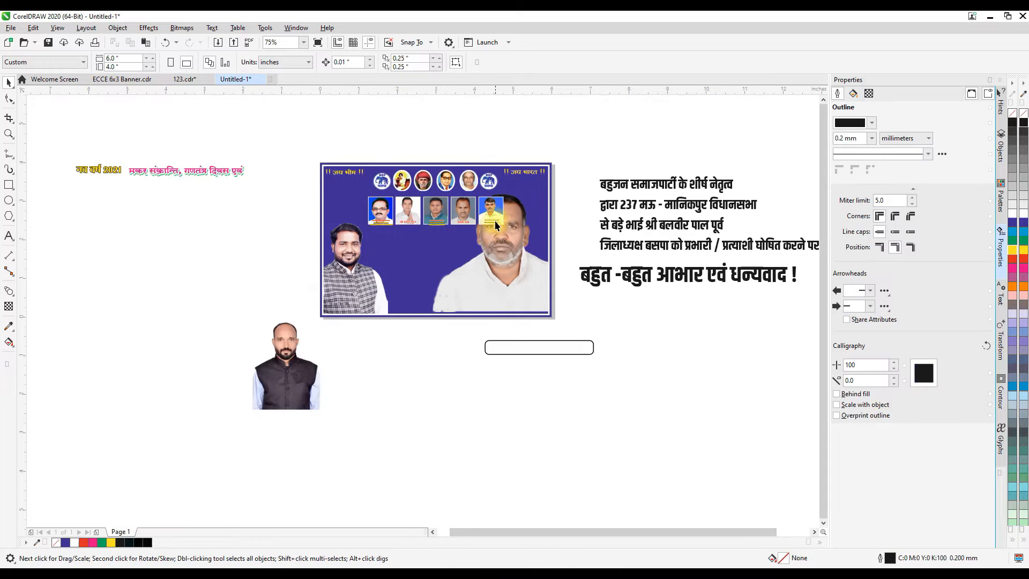
# Move the row of five portraits toward the banner's left edge and scale it down slightly
pyautogui.scroll(3, 499, 209)
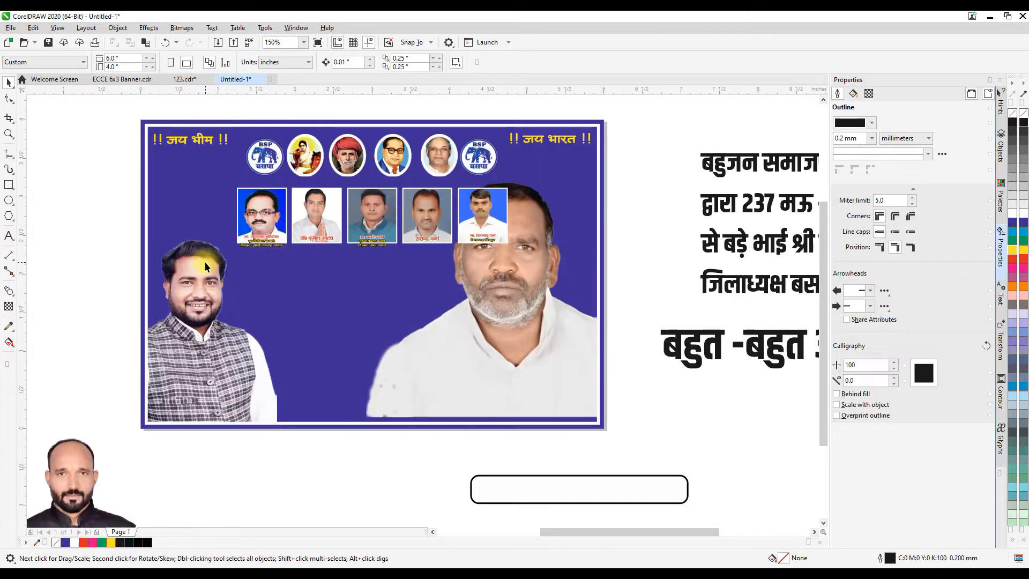
pyautogui.moveTo(501, 228); pyautogui.dragTo(394, 238)
pyautogui.moveTo(368, 212); pyautogui.dragTo(380, 221)
# Scale the white-shirt man's photo down to about 2.35 inches wide in the banner's lower-right corner and finish editing the PowerClip
pyautogui.doubleClick(488, 323)
pyautogui.click(490, 326)
pyautogui.moveTo(432, 403); pyautogui.dragTo(430, 412)
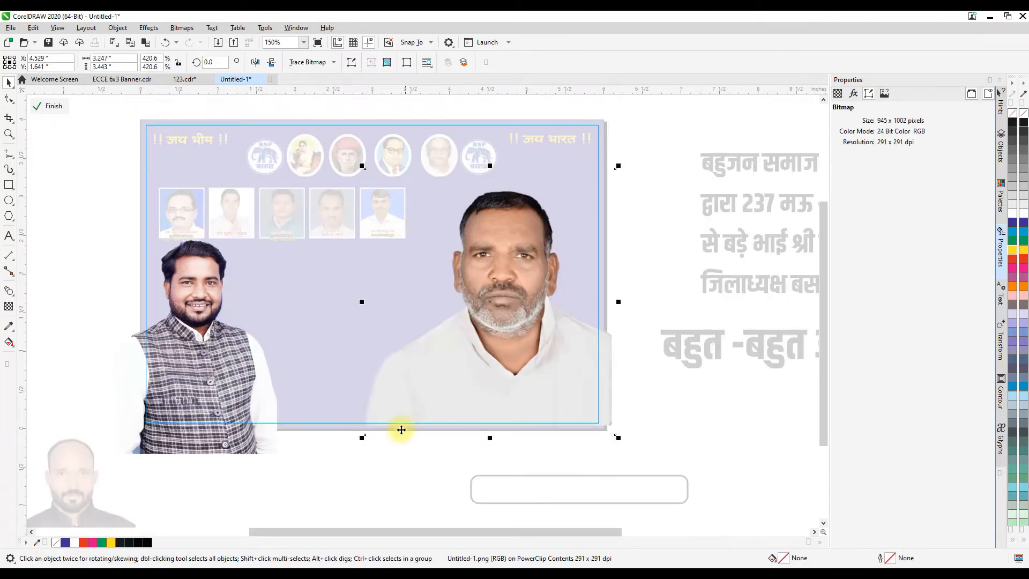
pyautogui.moveTo(363, 439); pyautogui.dragTo(392, 406)
pyautogui.moveTo(471, 372); pyautogui.dragTo(529, 390)
pyautogui.moveTo(645, 440); pyautogui.dragTo(607, 398)
pyautogui.moveTo(574, 363); pyautogui.dragTo(582, 393)
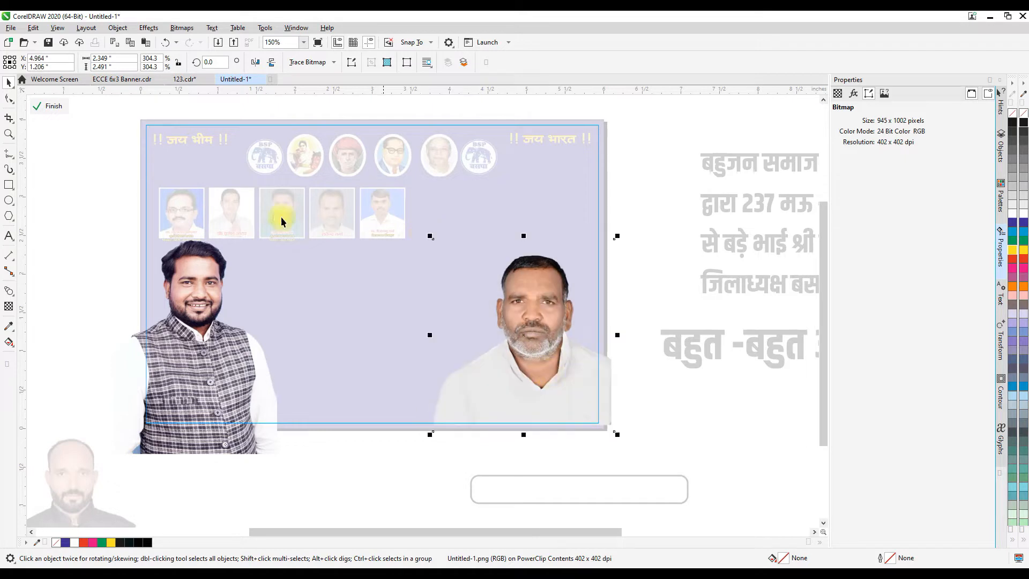
pyautogui.click(48, 106)
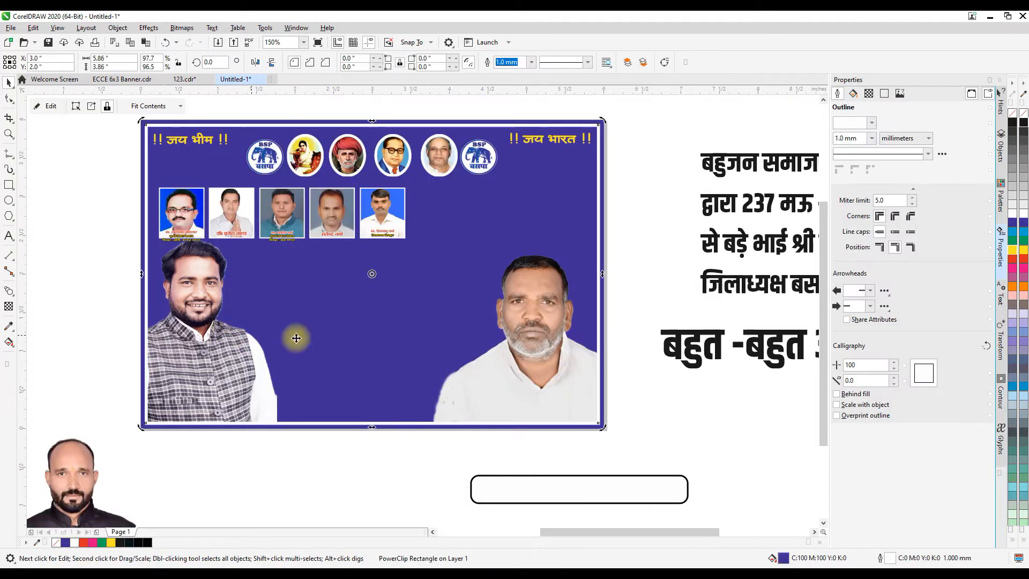
# Edit the PowerClip again and enlarge the white-shirt man's photo to about 2.7 inches wide
pyautogui.doubleClick(294, 228)
pyautogui.click(531, 303)
pyautogui.moveTo(435, 234); pyautogui.dragTo(397, 202)
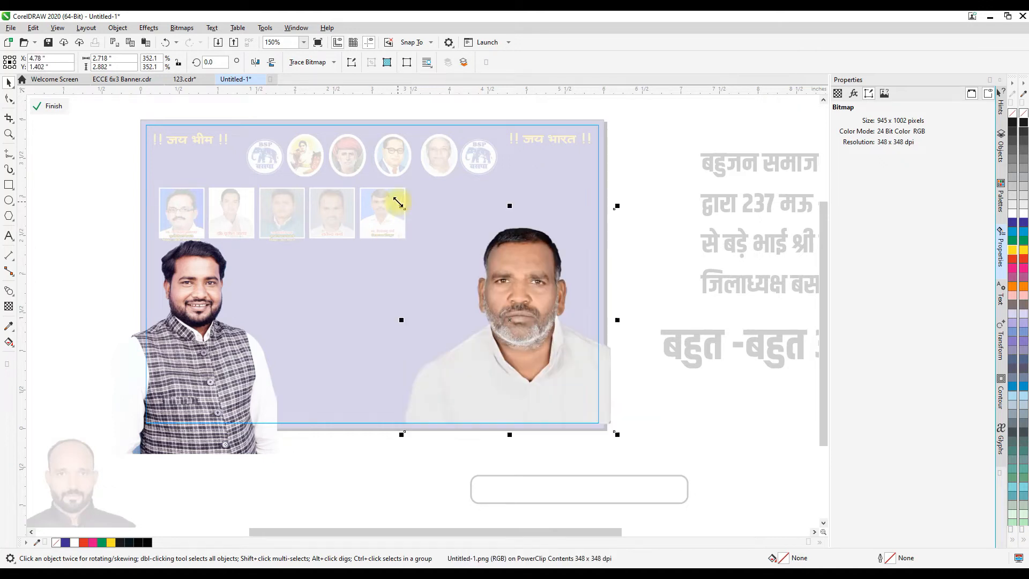
pyautogui.click(48, 108)
# Scale the checked-vest man's photo to about 1.96 inches wide, nudge it right inside the PowerClip and finish editing
pyautogui.doubleClick(235, 341)
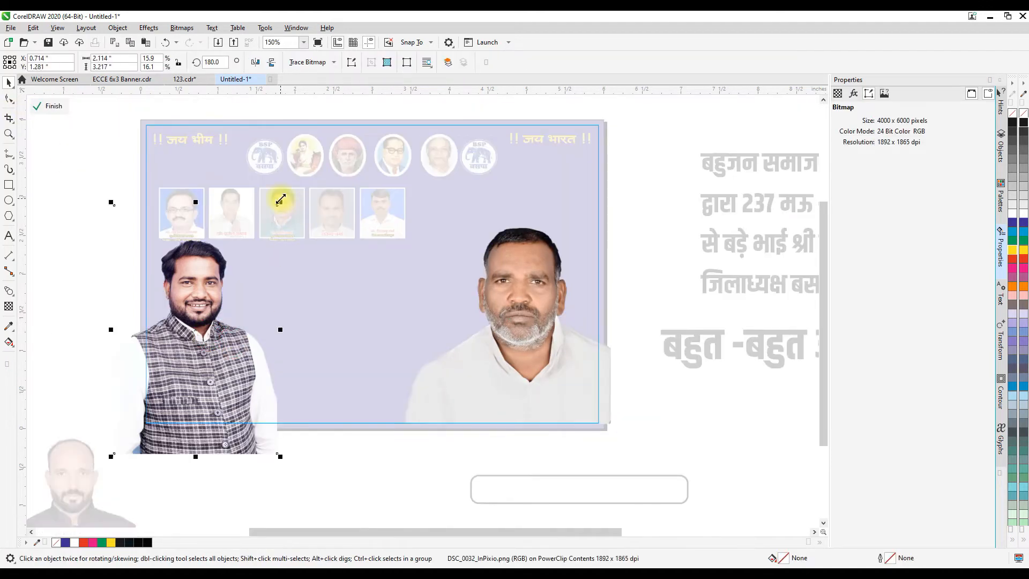
pyautogui.moveTo(281, 201); pyautogui.dragTo(272, 216)
pyautogui.press('Right')
pyautogui.press('Right')
pyautogui.press('Right')
pyautogui.press('Right')
pyautogui.press('Right')
pyautogui.press('Right')
pyautogui.press('Right')
pyautogui.press('Right')
pyautogui.press('Right')
pyautogui.press('Right')
pyautogui.press('Right')
pyautogui.press('Right')
pyautogui.press('Right')
pyautogui.press('Right')
pyautogui.press('Right')
pyautogui.press('Right')
pyautogui.press('Right')
pyautogui.press('Right')
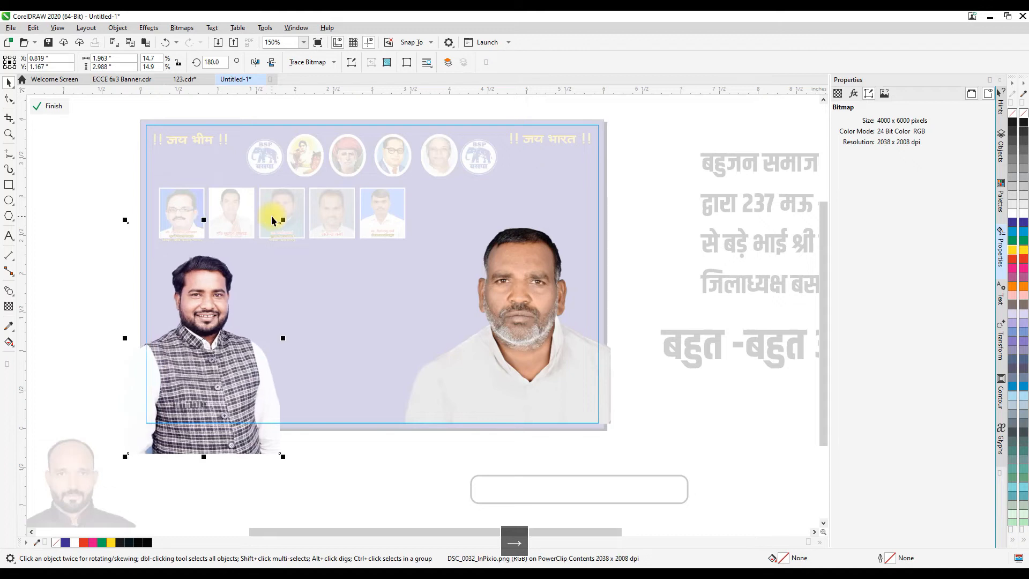
pyautogui.click(51, 106)
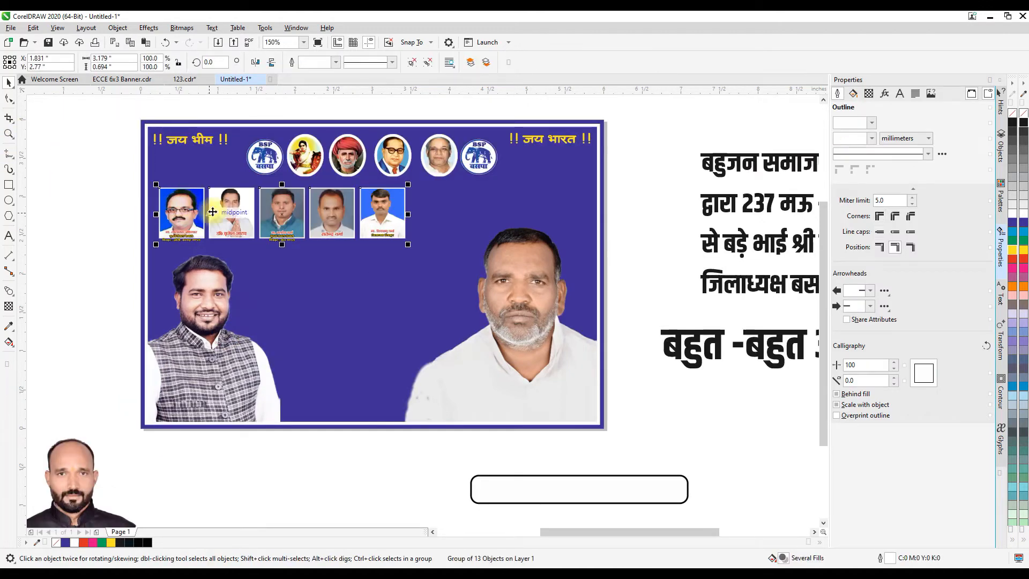
# Enlarge the row of five portraits to about 4.03 inches wide and nudge it up toward the emblems
pyautogui.moveTo(97, 172); pyautogui.dragTo(433, 256)
pyautogui.moveTo(408, 244); pyautogui.dragTo(472, 276)
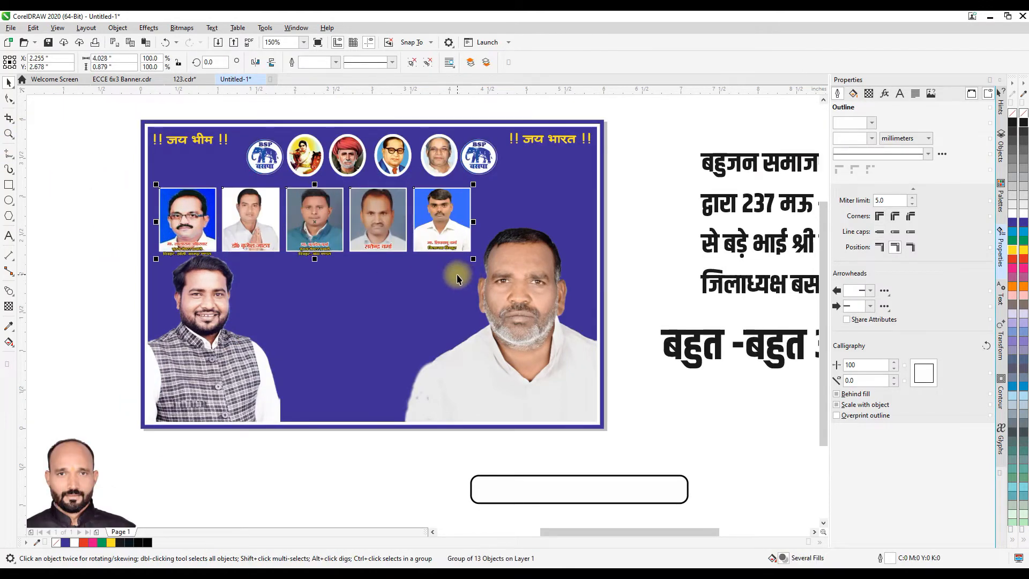
pyautogui.press('Up')
pyautogui.press('Up')
pyautogui.press('Up')
pyautogui.press('Up')
pyautogui.press('Up')
pyautogui.press('Up')
pyautogui.press('Up')
pyautogui.click(94, 247)
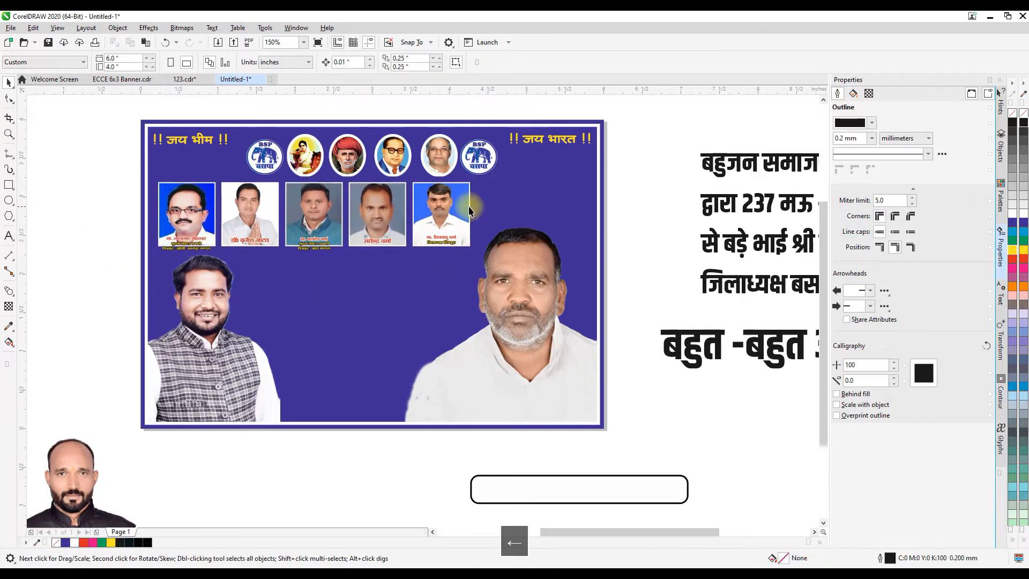
# Move the two festival greeting texts onto the banner, placing "नव वर्ष 2021" to the right of the five portraits
pyautogui.scroll(-3, 545, 192)
pyautogui.scroll(3, 539, 207)
pyautogui.click(473, 281)
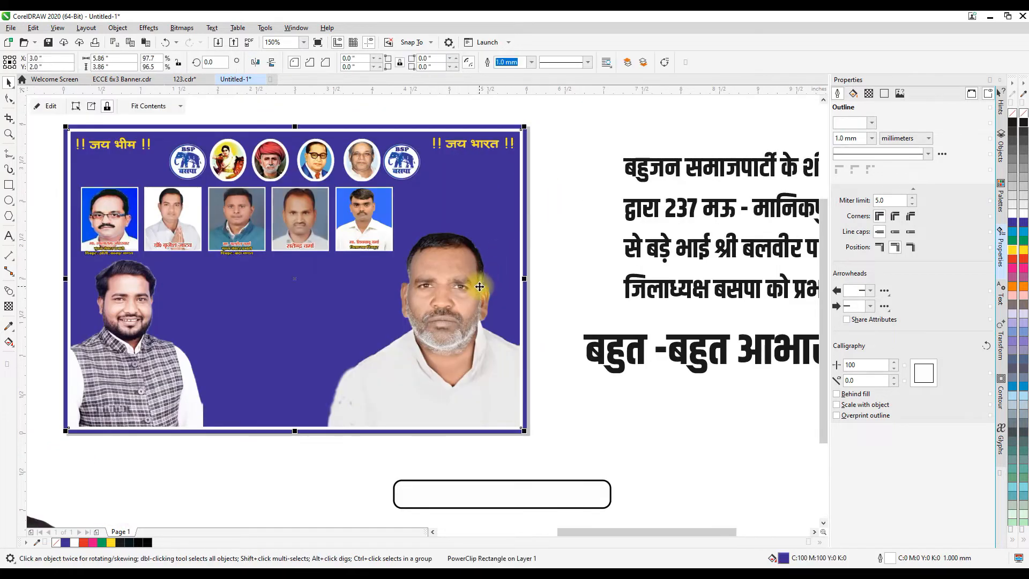
pyautogui.scroll(-2, 479, 286)
pyautogui.click(590, 372)
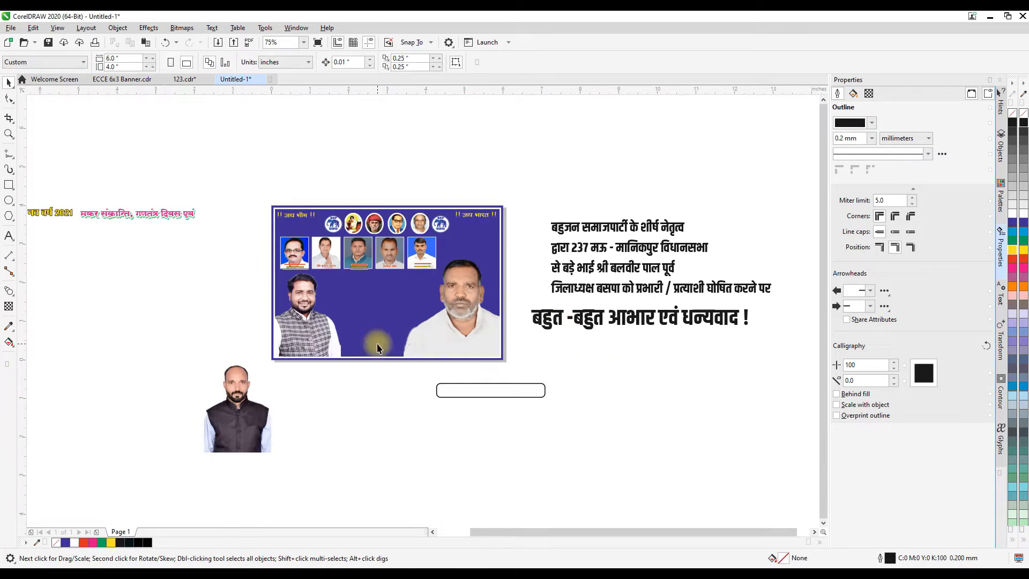
pyautogui.scroll(-2, 400, 382)
pyautogui.scroll(2, 405, 369)
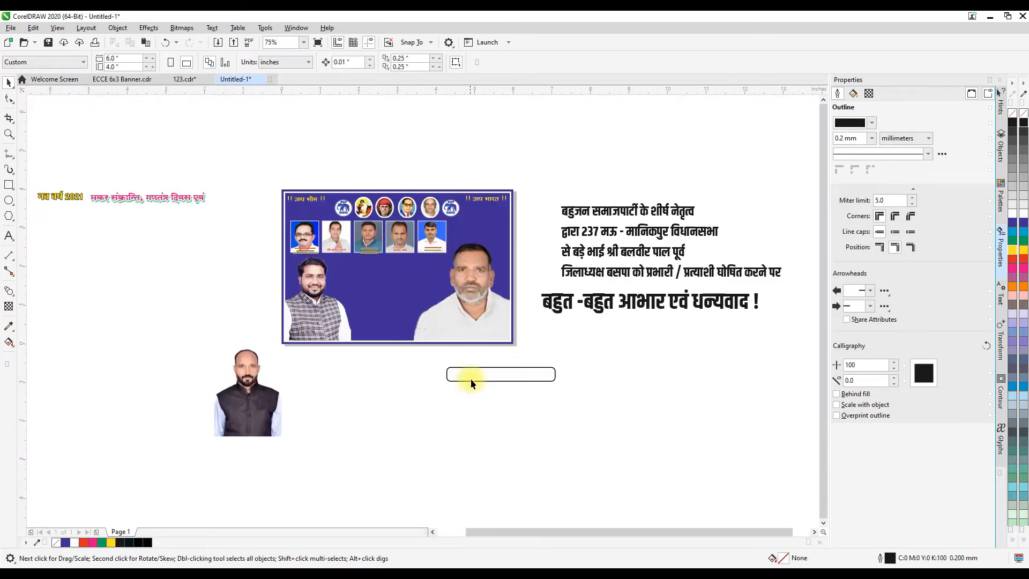
pyautogui.moveTo(35, 183); pyautogui.dragTo(430, 269)
pyautogui.press('Escape')
pyautogui.moveTo(321, 272); pyautogui.dragTo(486, 234)
pyautogui.scroll(2, 499, 235)
# Try to break "नव वर्ष 2021" into two centred lines above the white-shirt man, and undo the changes
pyautogui.doubleClick(485, 235)
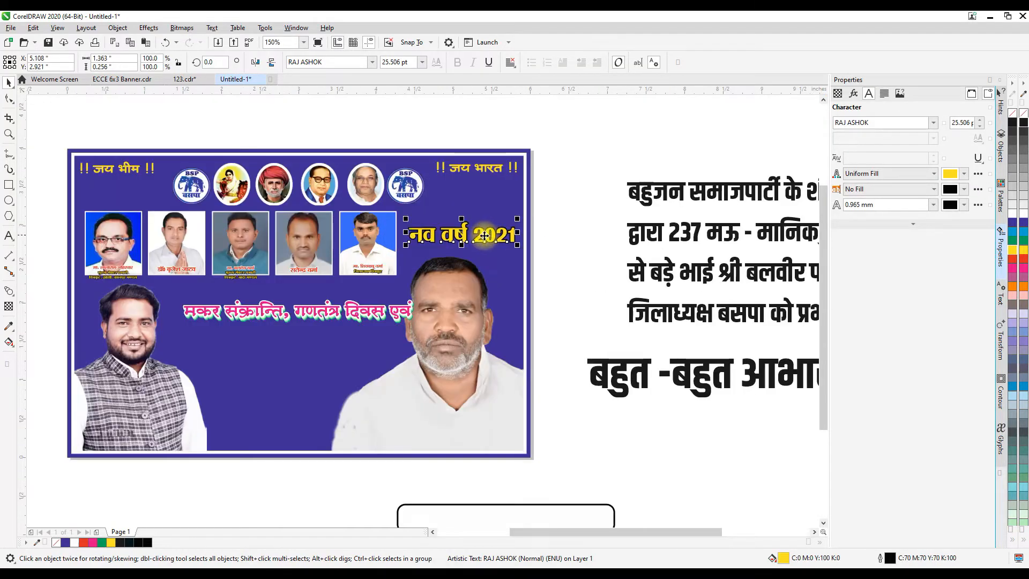
pyautogui.press('Return')
pyautogui.hotkey('ctrl', 'a')
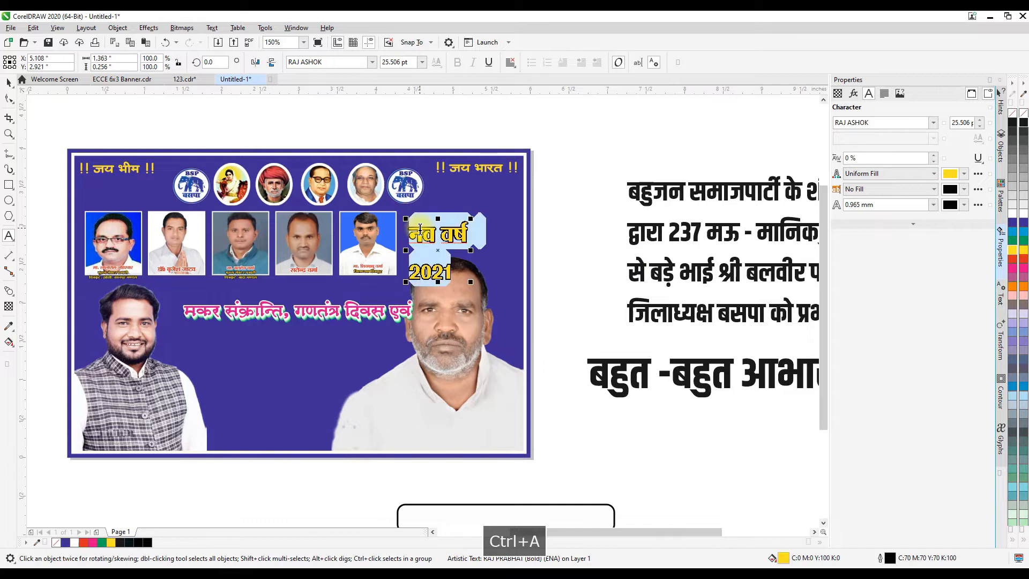
pyautogui.hotkey('ctrl', 'e')
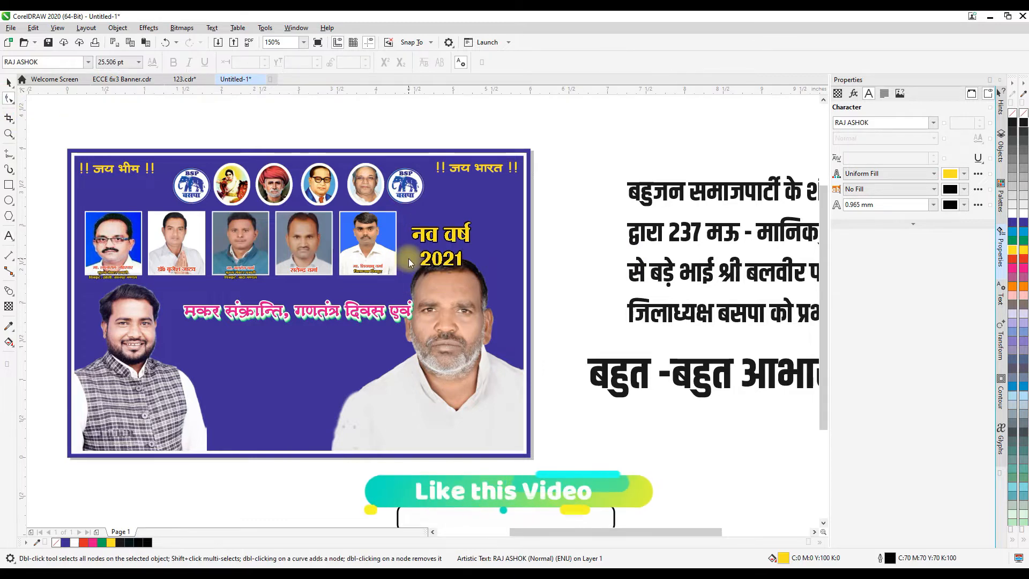
pyautogui.hotkey('ctrl', 'space')
pyautogui.moveTo(461, 234); pyautogui.dragTo(468, 214)
pyautogui.moveTo(481, 249); pyautogui.dragTo(459, 253)
pyautogui.hotkey('ctrl', 'z')
pyautogui.hotkey('ctrl', 'z')
pyautogui.hotkey('ctrl', 'z')
pyautogui.hotkey('ctrl', 'z')
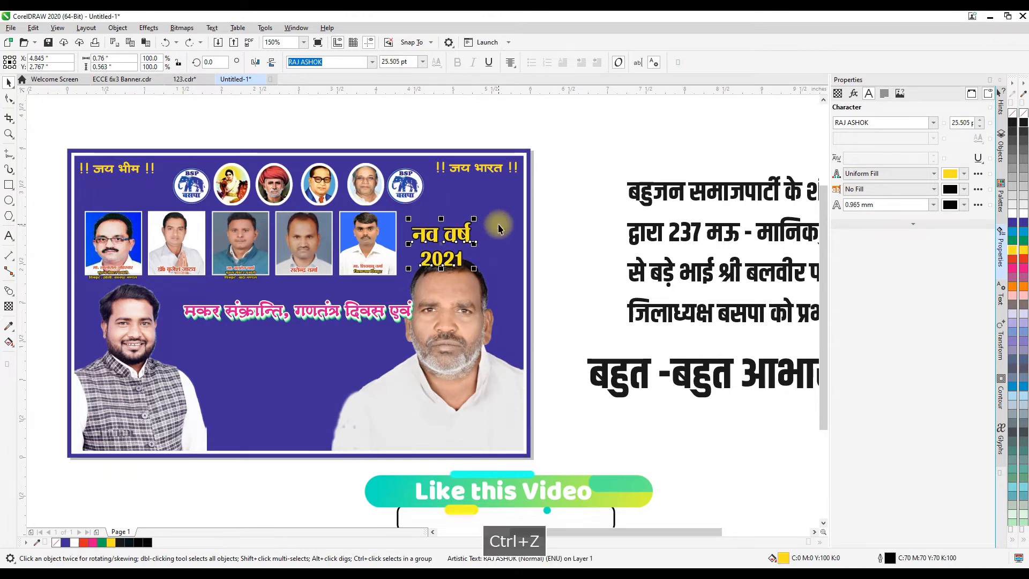
# Group the pink "मकर संक्रान्ति, गणतंत्र दिवस एवं" text objects and position them just below the five portraits, nudged slightly left
pyautogui.click(356, 318)
pyautogui.keyDown('shift'); pyautogui.click(359, 321); pyautogui.keyUp('shift')
pyautogui.hotkey('ctrl', 'g')
pyautogui.moveTo(358, 311); pyautogui.dragTo(337, 300)
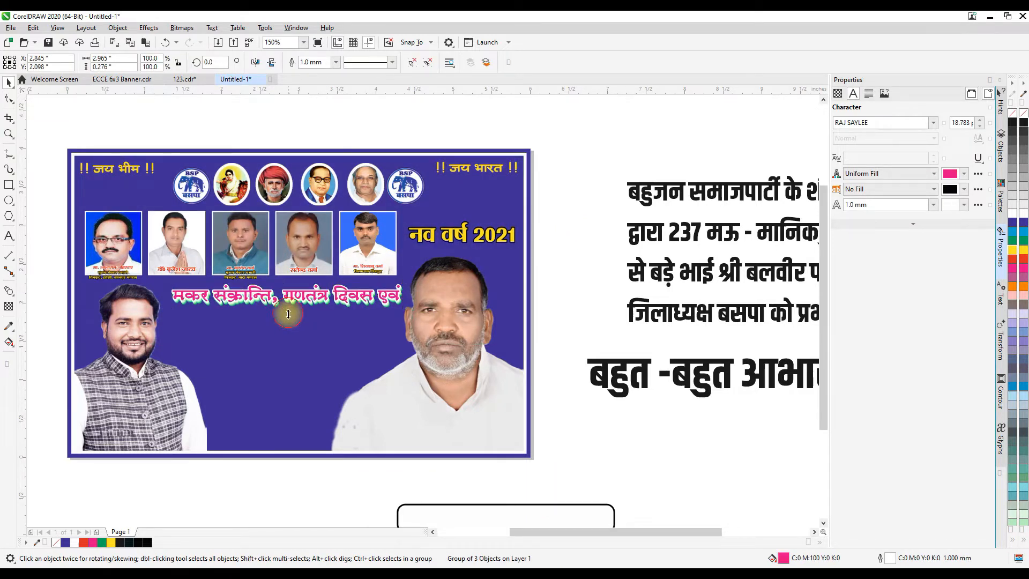
pyautogui.press('Left')
pyautogui.press('Left')
pyautogui.press('Left')
pyautogui.press('Left')
pyautogui.press('Left')
pyautogui.click(555, 324)
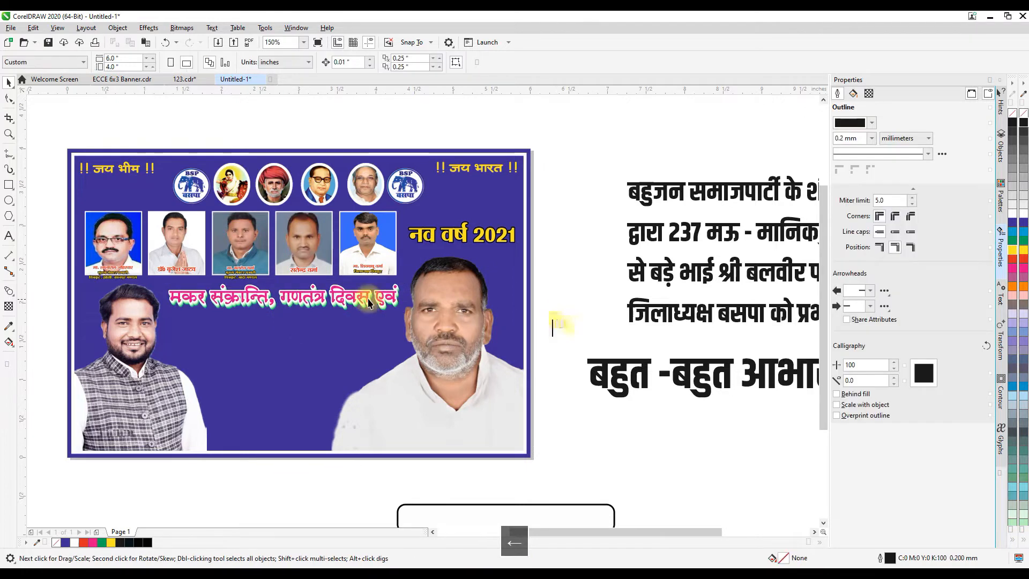
# Move the four-line announcement text onto the banner below the pink greeting and scale it to about 2.58 inches wide
pyautogui.scroll(-1, 369, 299)
pyautogui.click(463, 416)
pyautogui.click(545, 359)
pyautogui.click(550, 244)
pyautogui.moveTo(550, 244); pyautogui.dragTo(329, 323)
pyautogui.moveTo(501, 392); pyautogui.dragTo(381, 351)
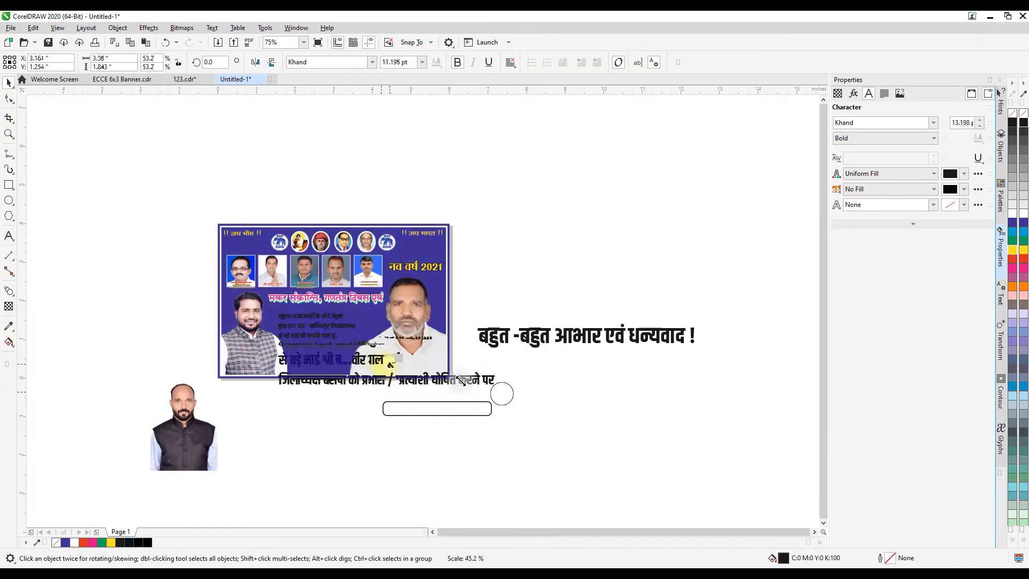
pyautogui.scroll(1, 289, 343)
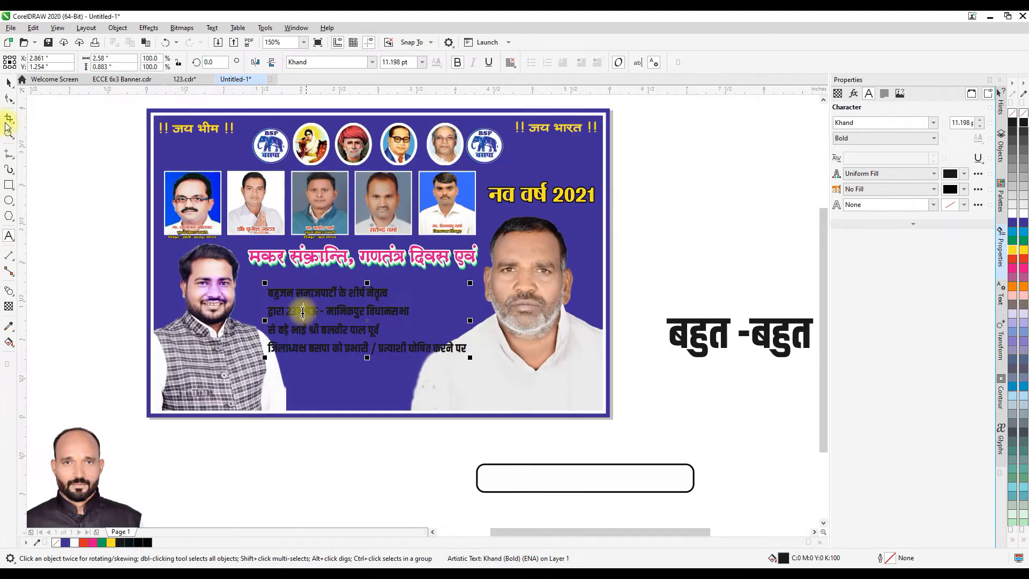
# Move the four-line announcement text off the banner to the blank area above the large thank-you line
pyautogui.click(6, 83)
pyautogui.click(349, 303)
pyautogui.moveTo(352, 314); pyautogui.dragTo(732, 256)
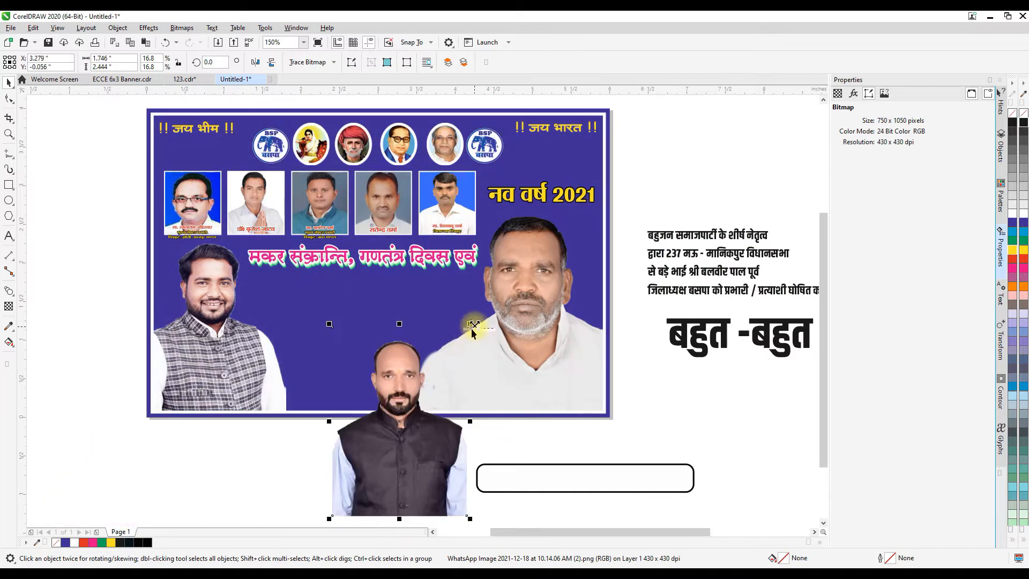
# Scale the black-vest man's photo to about 1.6 inches wide beside the checked-vest man and PowerClip it into the blue banner
pyautogui.moveTo(471, 324); pyautogui.dragTo(421, 393)
pyautogui.moveTo(397, 427); pyautogui.dragTo(333, 458)
pyautogui.rightClick(316, 390)
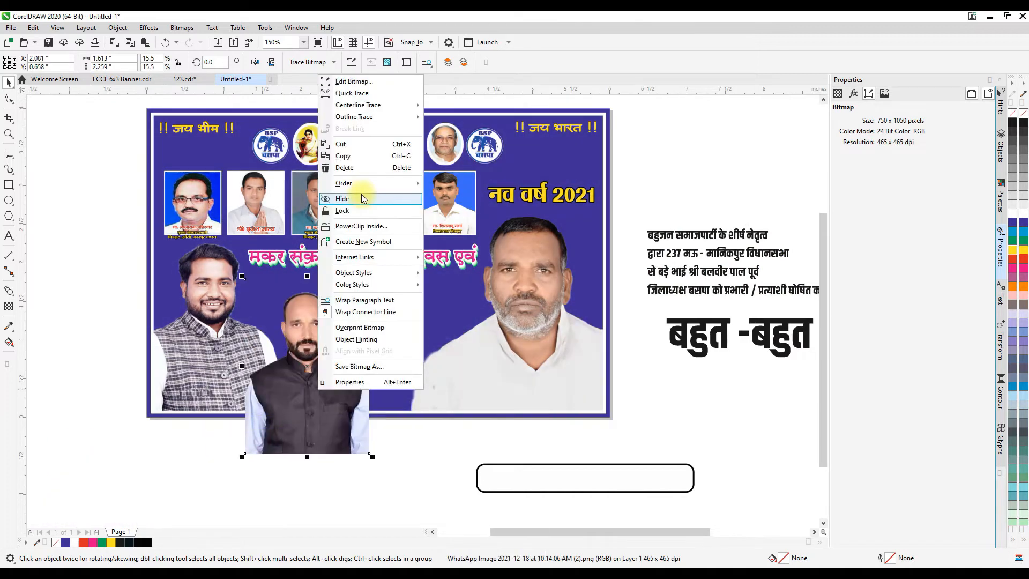
pyautogui.click(364, 237)
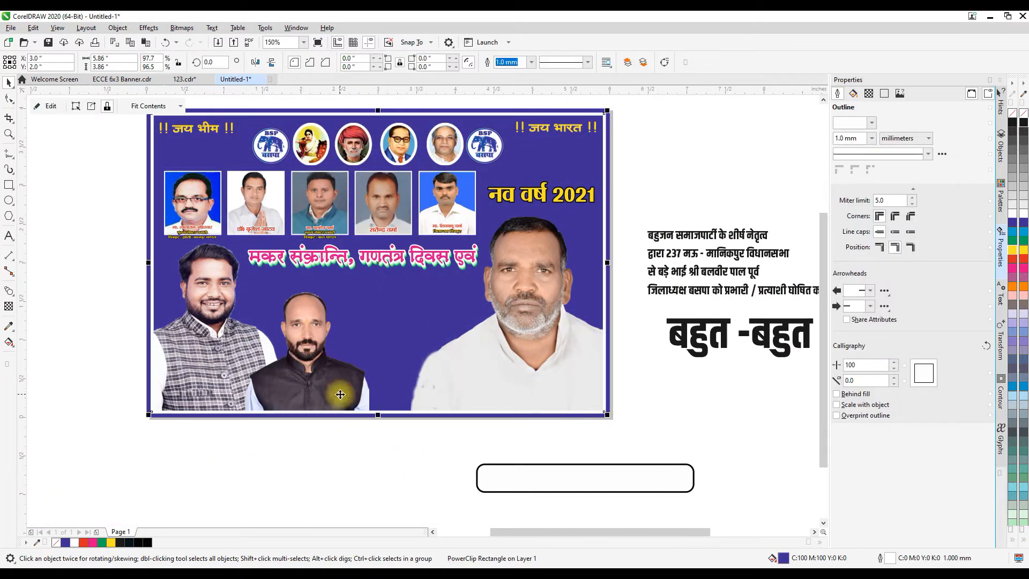
# Scale the black-vest man's photo to about 1.47 inches wide inside the PowerClip and try mirroring it horizontally
pyautogui.doubleClick(338, 392)
pyautogui.moveTo(376, 453); pyautogui.dragTo(363, 448)
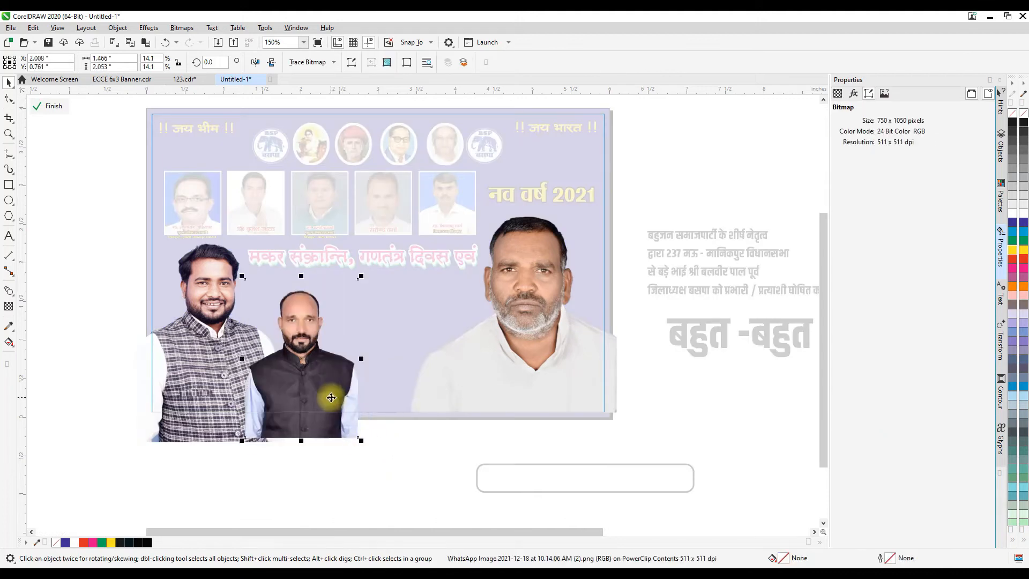
pyautogui.click(255, 62)
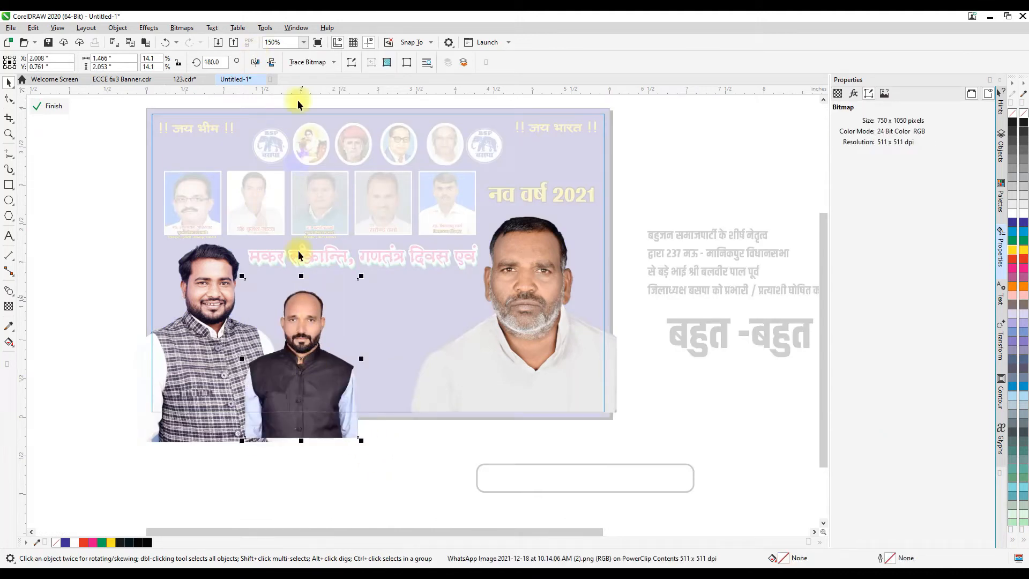
pyautogui.hotkey('ctrl', 'z')
# Bring the checked-vest man's photo to the front and scale the black-vest man's photo to about 1.23 inches wide beside him
pyautogui.click(284, 382)
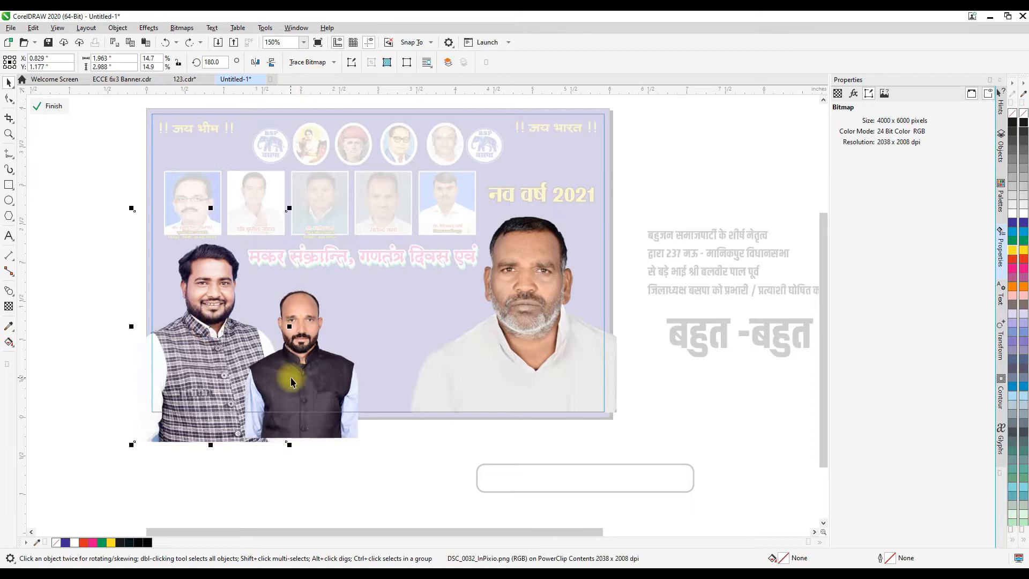
pyautogui.hotkey('shift', 'pageup')
pyautogui.click(324, 376)
pyautogui.moveTo(363, 443); pyautogui.dragTo(355, 430)
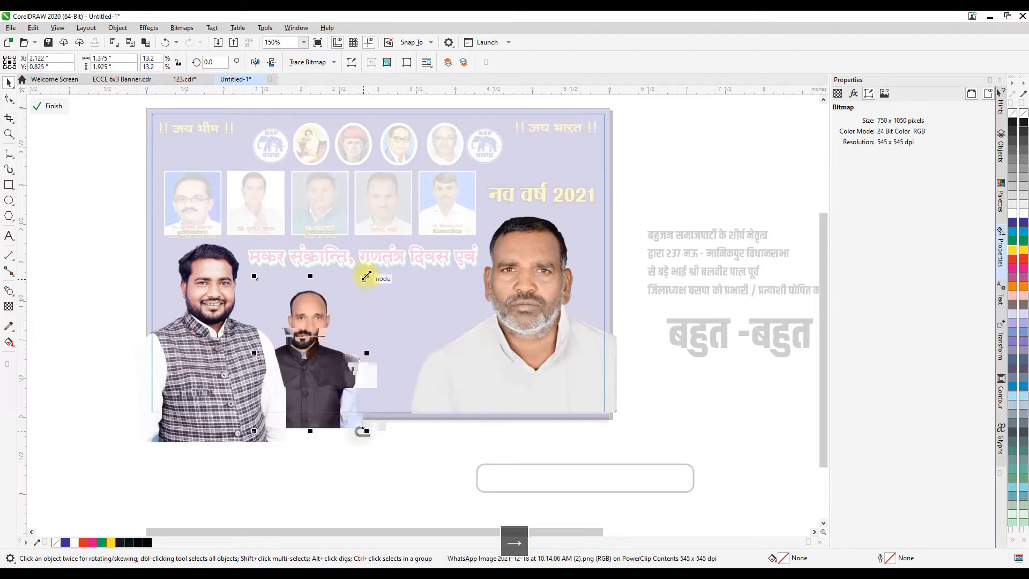
pyautogui.moveTo(355, 290); pyautogui.dragTo(359, 290)
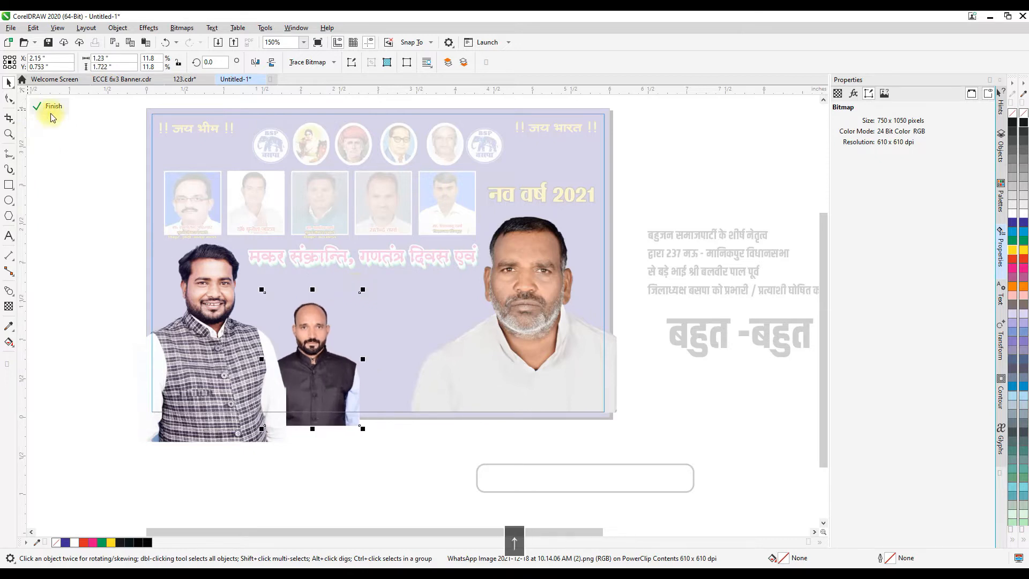
pyautogui.click(37, 105)
# Enlarge the black-vest man's photo to about 1.48 inches wide, reposition it partly behind the checked-vest man and finish editing the PowerClip
pyautogui.doubleClick(360, 434)
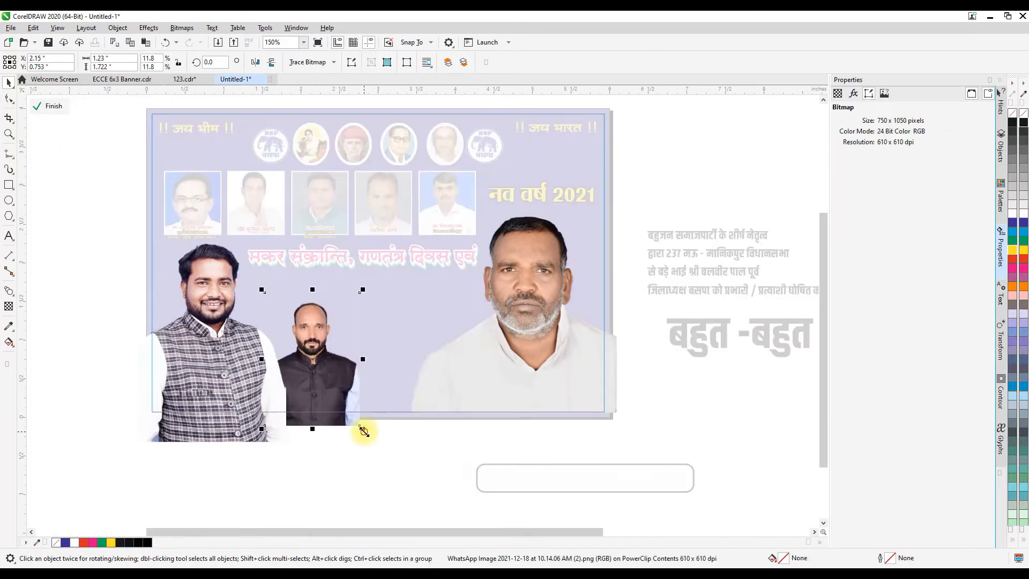
pyautogui.moveTo(358, 391); pyautogui.dragTo(334, 385)
pyautogui.moveTo(383, 482); pyautogui.dragTo(358, 468)
pyautogui.moveTo(321, 385)
pyautogui.mouseDown()
pyautogui.moveTo(329, 395)
pyautogui.moveTo(338, 387)
pyautogui.mouseUp()
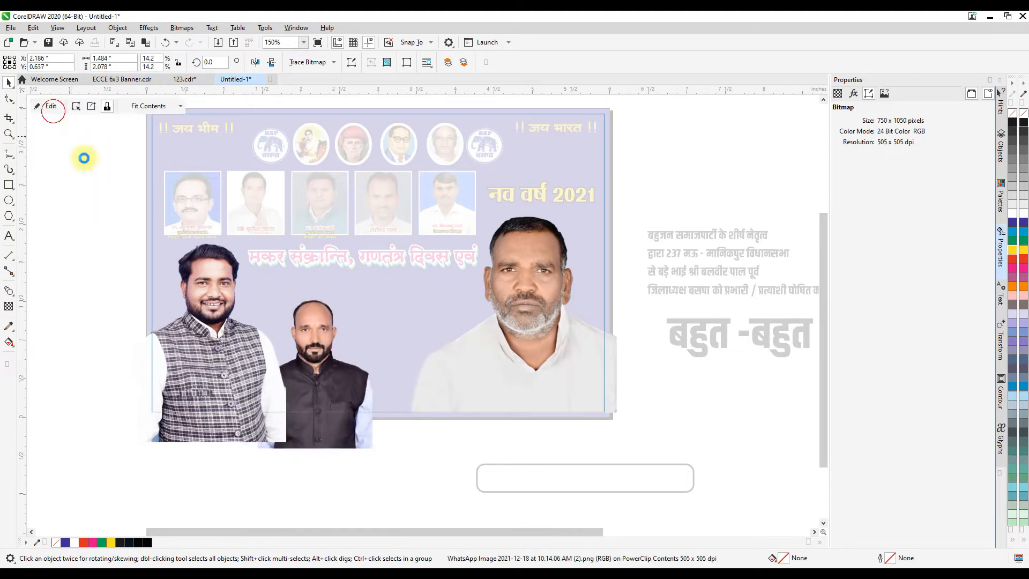
pyautogui.click(54, 109)
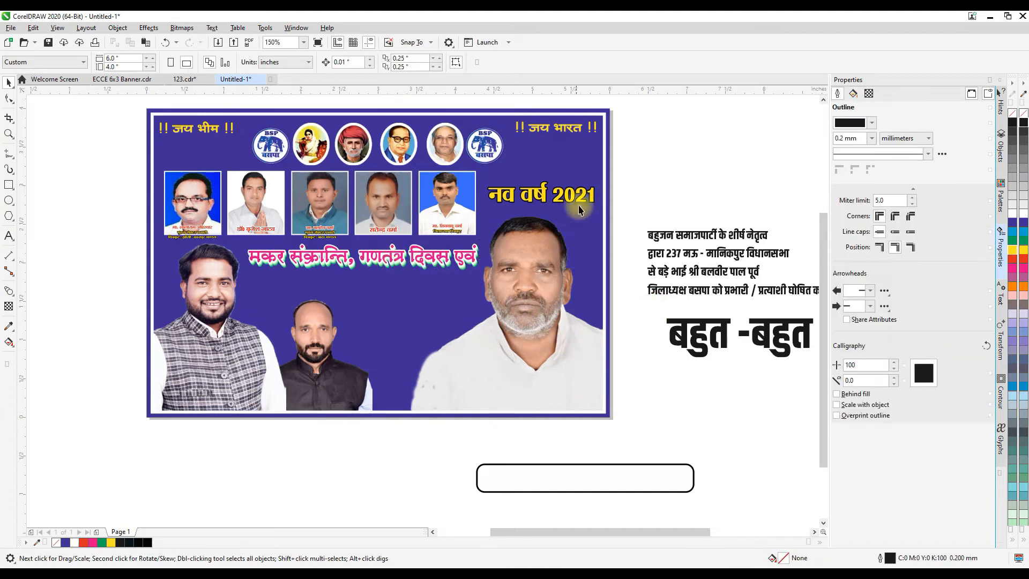
pyautogui.click(416, 259)
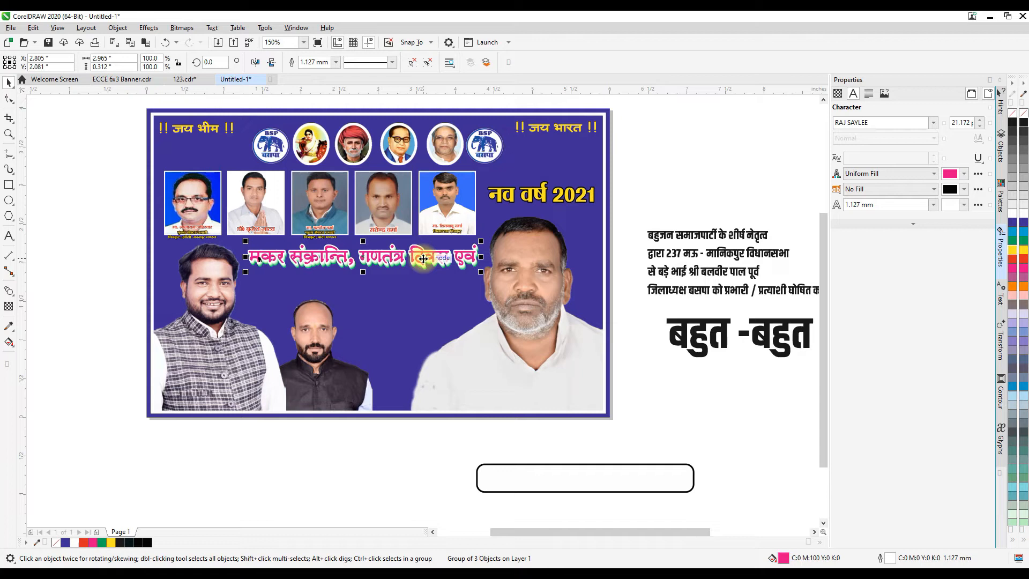
pyautogui.click(698, 235)
pyautogui.click(648, 185)
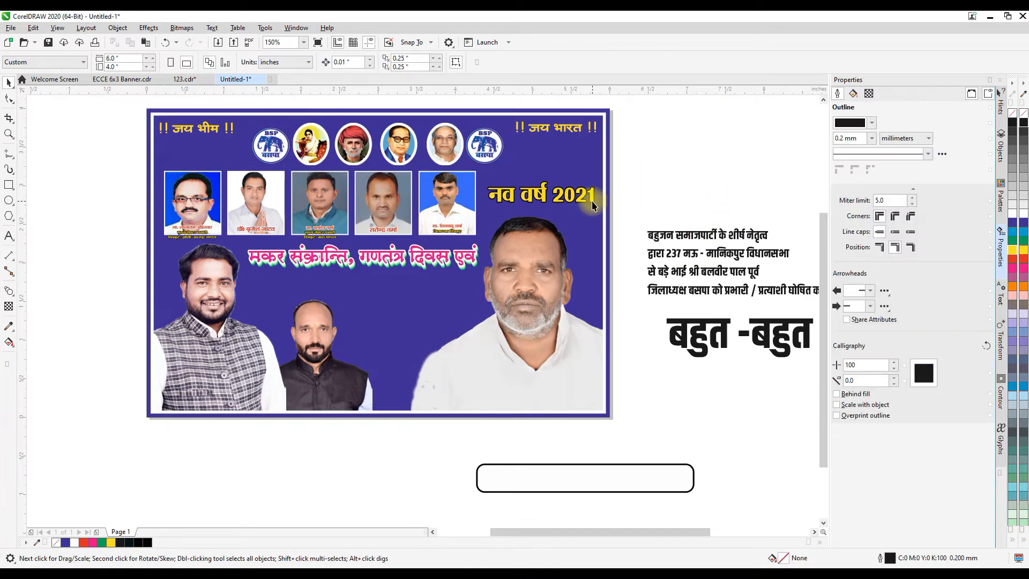
# Enlarge the white-kurta man's photo to about 3.43 inches wide inside the PowerClip and finish editing
pyautogui.doubleClick(545, 267)
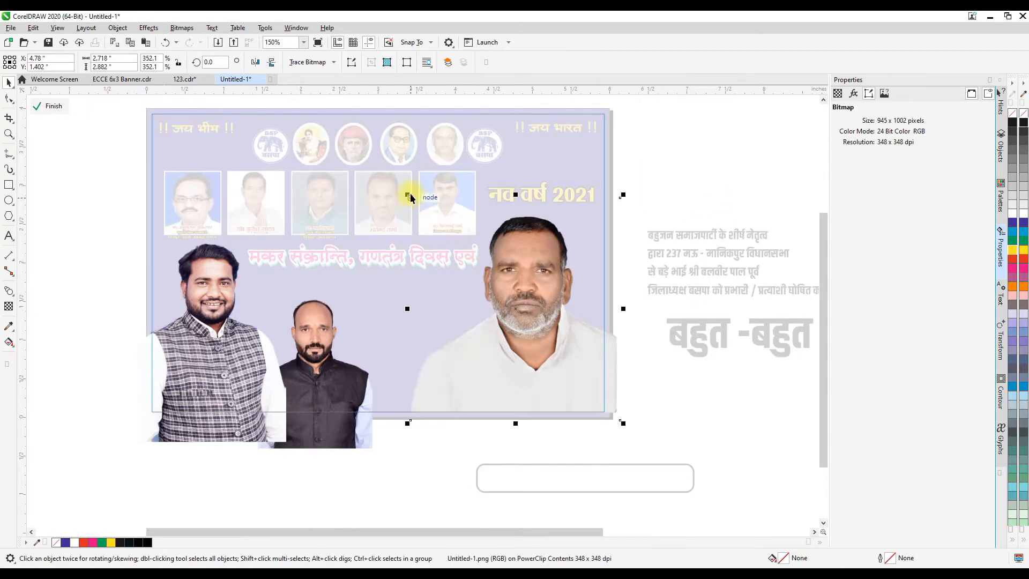
pyautogui.moveTo(408, 193); pyautogui.dragTo(352, 145)
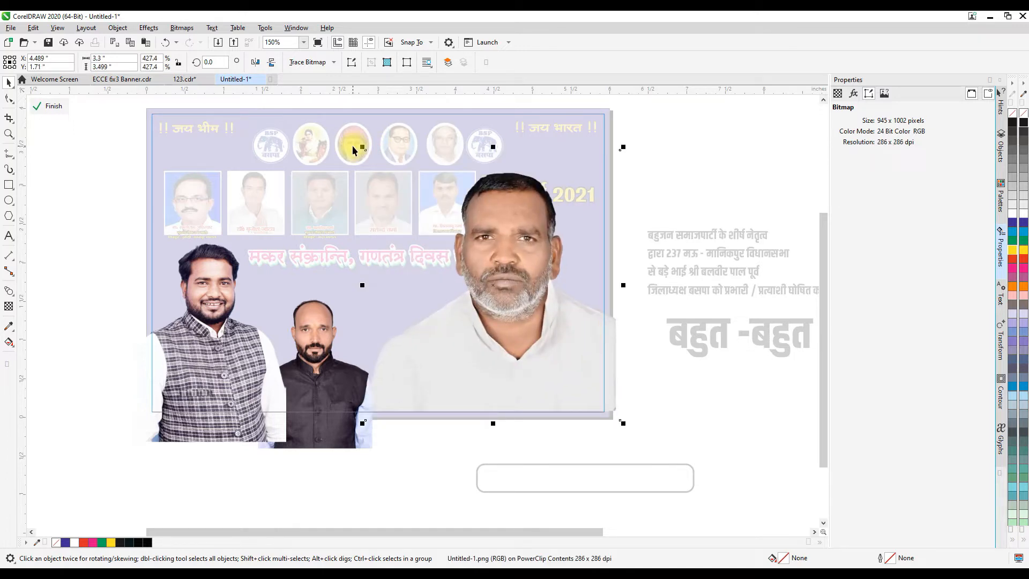
pyautogui.moveTo(633, 429); pyautogui.dragTo(634, 433)
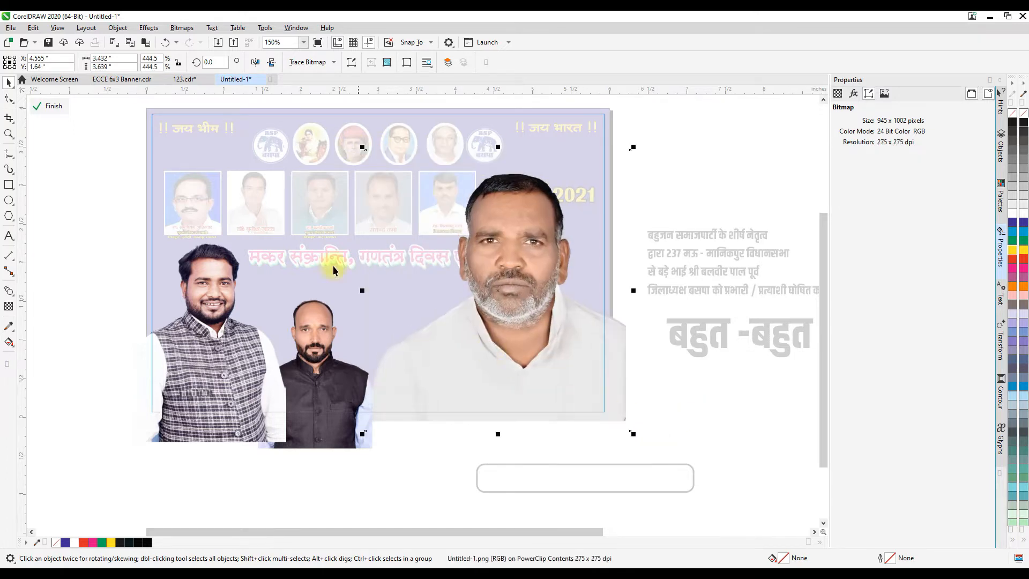
pyautogui.click(54, 106)
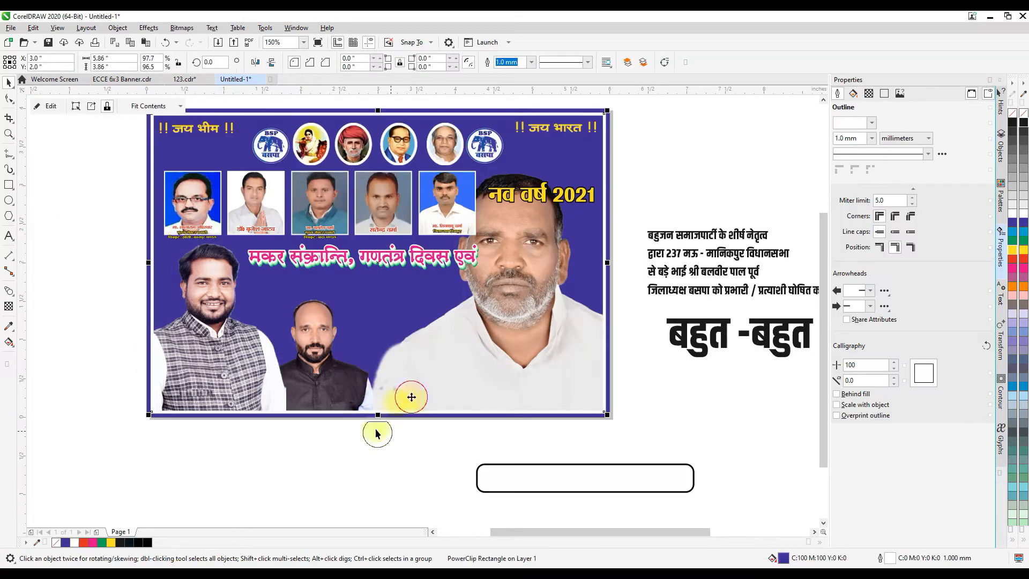
# Place "नव वर्ष 2021" below the Makar Sankranti heading and scale the portrait row and heading down to clear the white-kurta man's face
pyautogui.moveTo(576, 194); pyautogui.dragTo(375, 290)
pyautogui.click(451, 260)
pyautogui.moveTo(481, 257); pyautogui.dragTo(454, 237)
pyautogui.click(466, 223)
pyautogui.press('Right')
pyautogui.press('Right')
pyautogui.click(643, 178)
# Nudge the white-kurta man's photo slightly right inside the PowerClip and finish editing
pyautogui.doubleClick(532, 287)
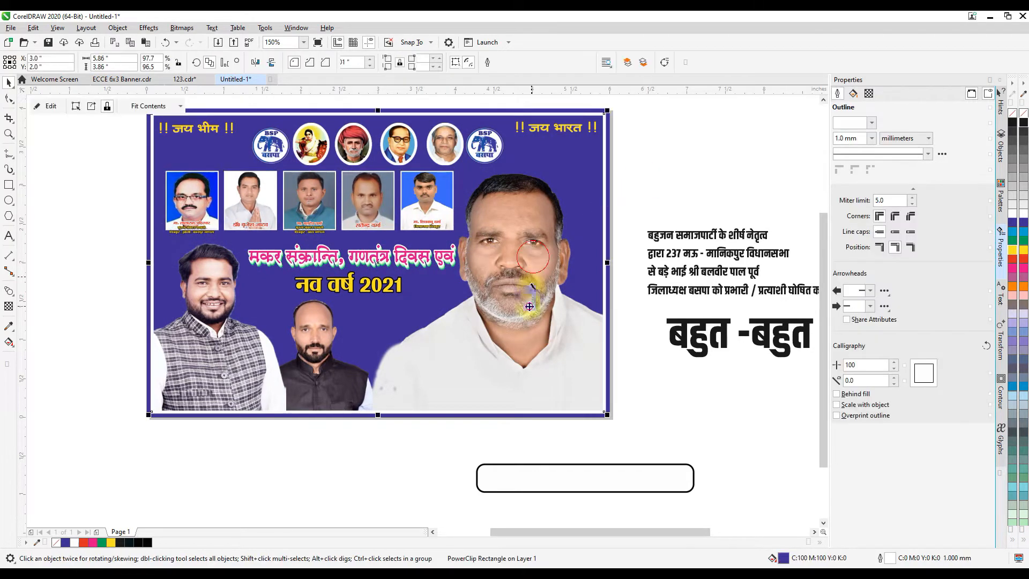
pyautogui.click(542, 336)
pyautogui.press('Right')
pyautogui.press('Right')
pyautogui.press('Right')
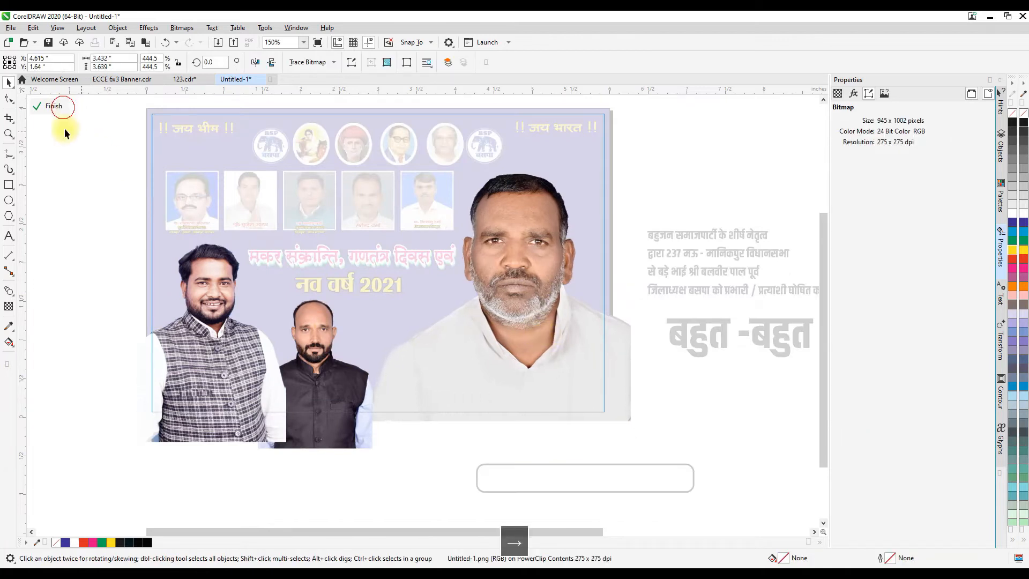
pyautogui.click(52, 105)
# Scale "नव वर्ष 2021" to about 0.89 inches wide between the portraits and the heading, and nudge the heading down
pyautogui.moveTo(397, 280); pyautogui.dragTo(397, 236)
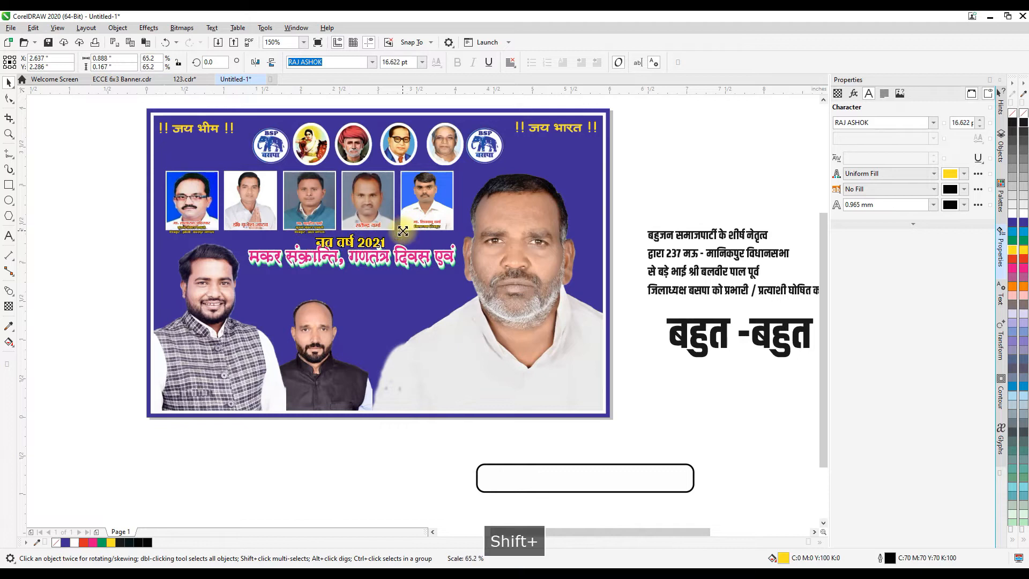
pyautogui.click(433, 258)
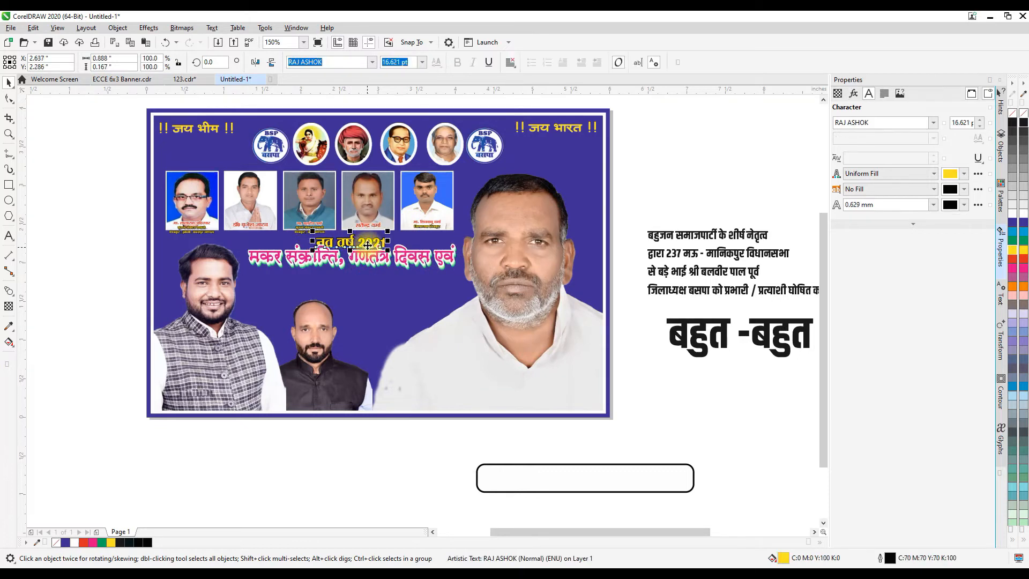
pyautogui.press('Down')
pyautogui.press('Down')
pyautogui.click(480, 345)
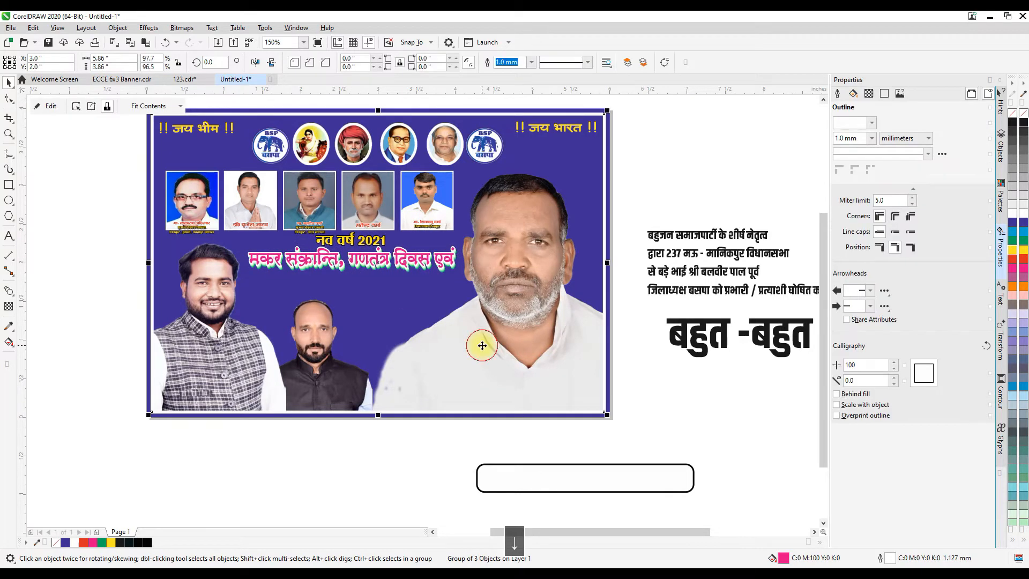
pyautogui.click(453, 436)
# Move the black announcement text slightly down beside the banner and delete the empty rounded rectangle below the page
pyautogui.moveTo(682, 291); pyautogui.dragTo(696, 318)
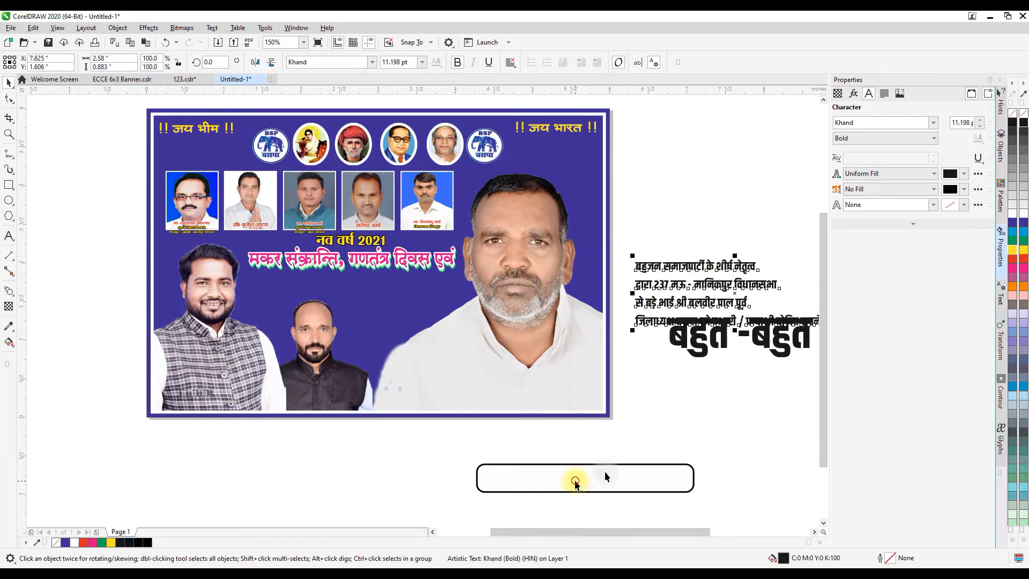
pyautogui.click(693, 485)
pyautogui.press('Delete')
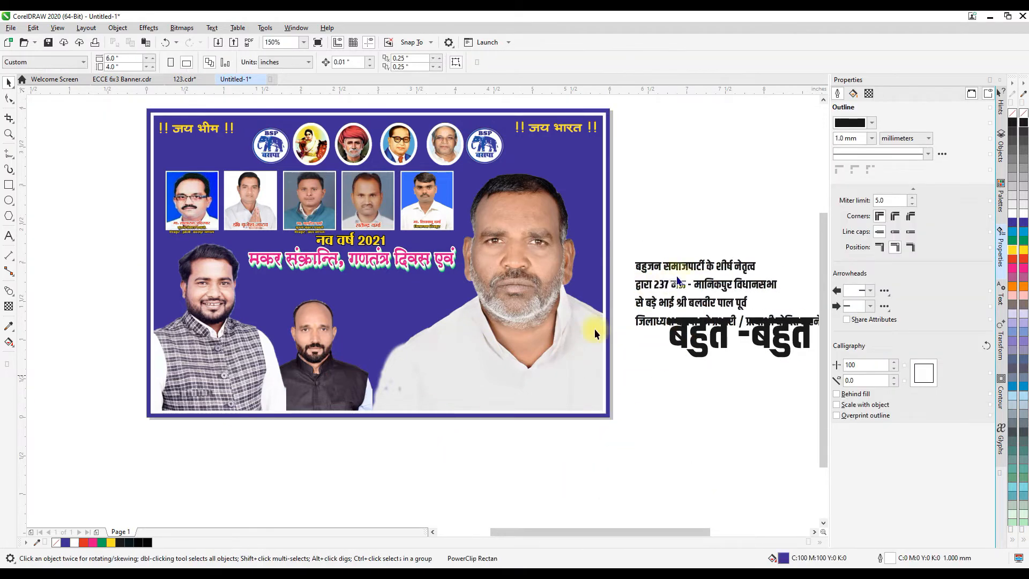
pyautogui.click(643, 303)
pyautogui.click(652, 165)
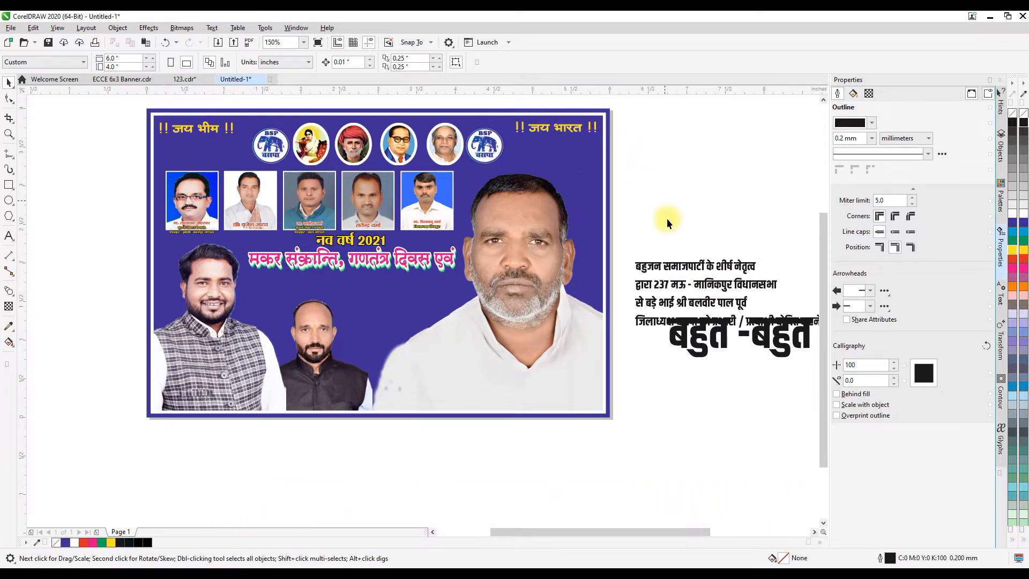
# Rewrap the announcement text so its first line ends with "237" and its second line ends with "बड़े भाई"
pyautogui.click(696, 274)
pyautogui.doubleClick(649, 296)
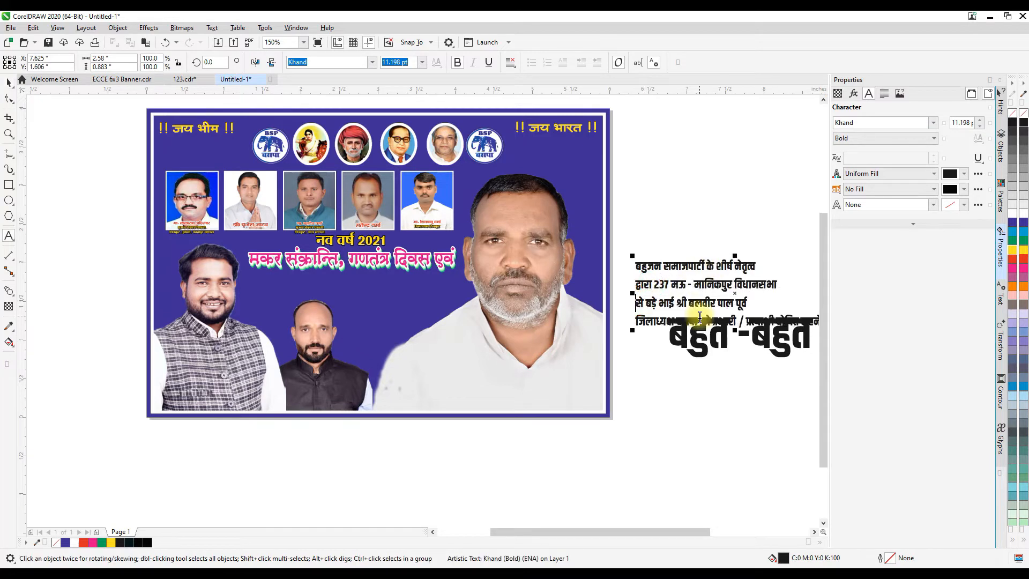
pyautogui.press('BackSpace')
pyautogui.press('Left')
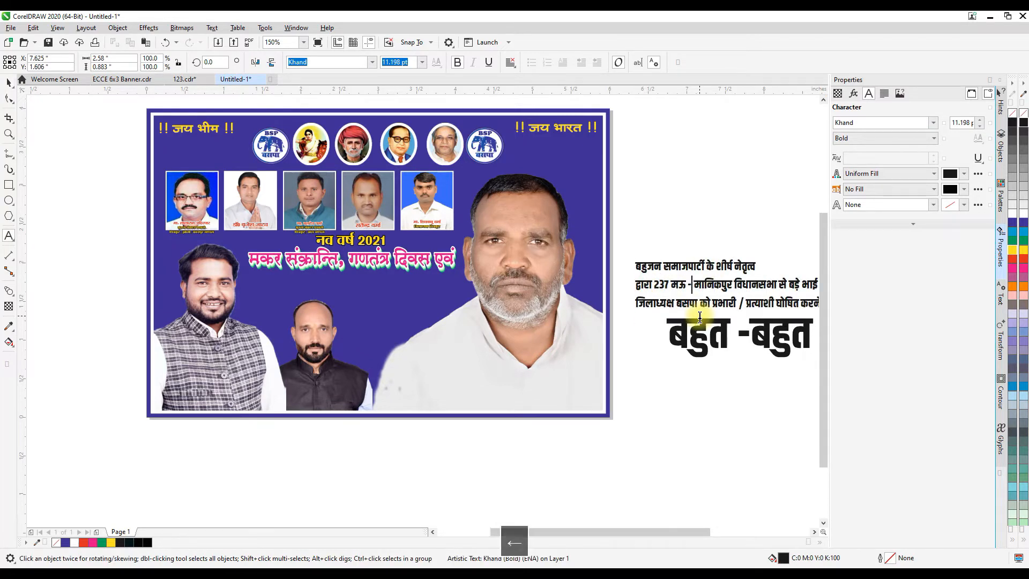
pyautogui.press('BackSpace')
pyautogui.press('Right')
pyautogui.press('Return')
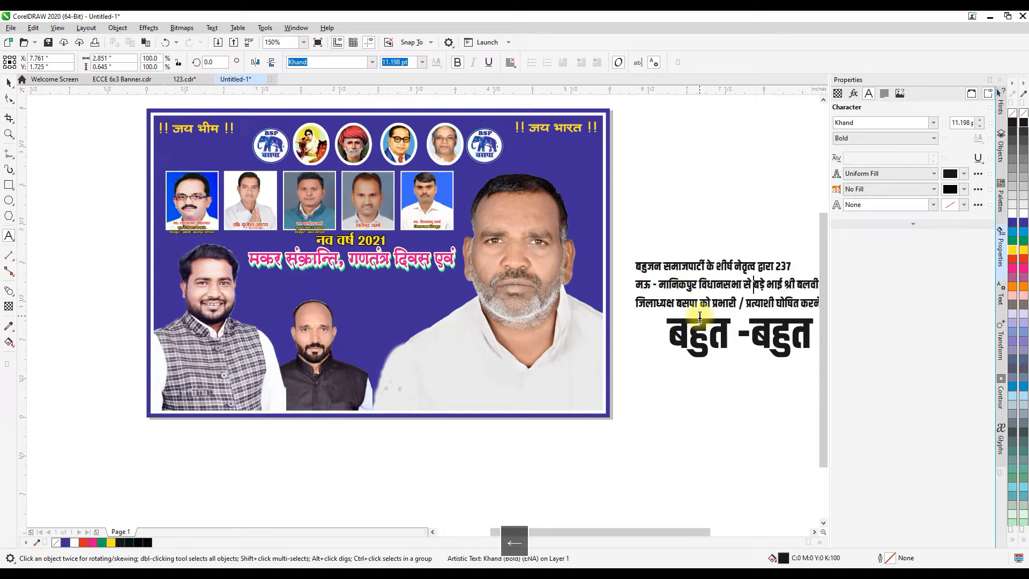
pyautogui.press('Return')
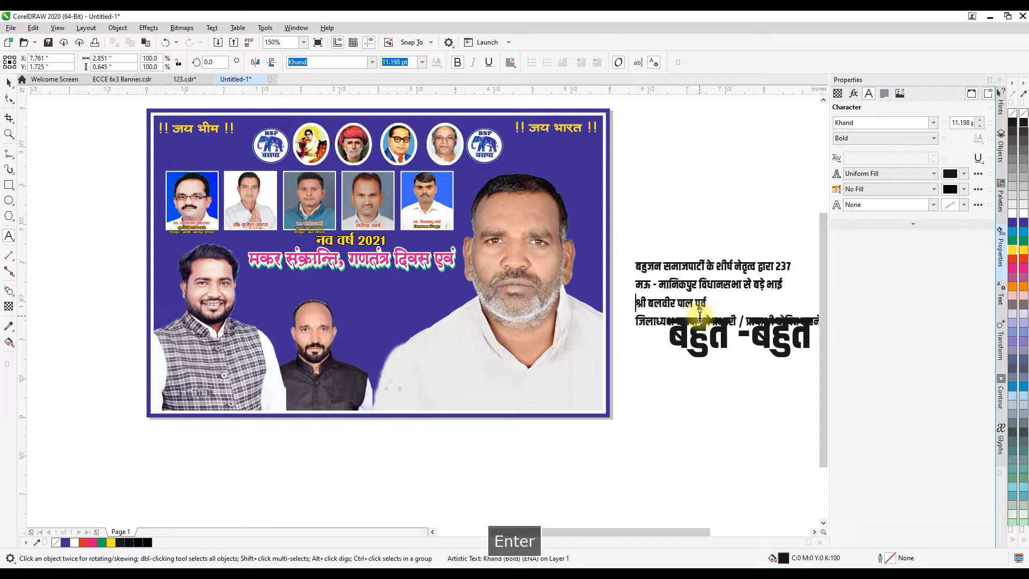
# Break the announcement text after the candidate's name and join "पूर्व" with the line starting "जिलाध्यक्ष"
pyautogui.click(695, 304)
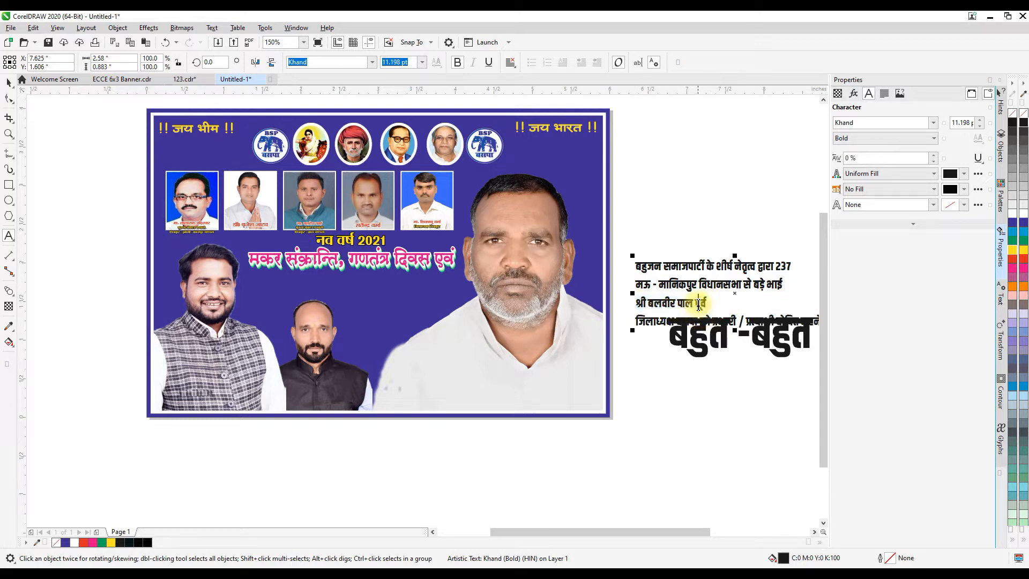
pyautogui.press('Return')
pyautogui.click(638, 339)
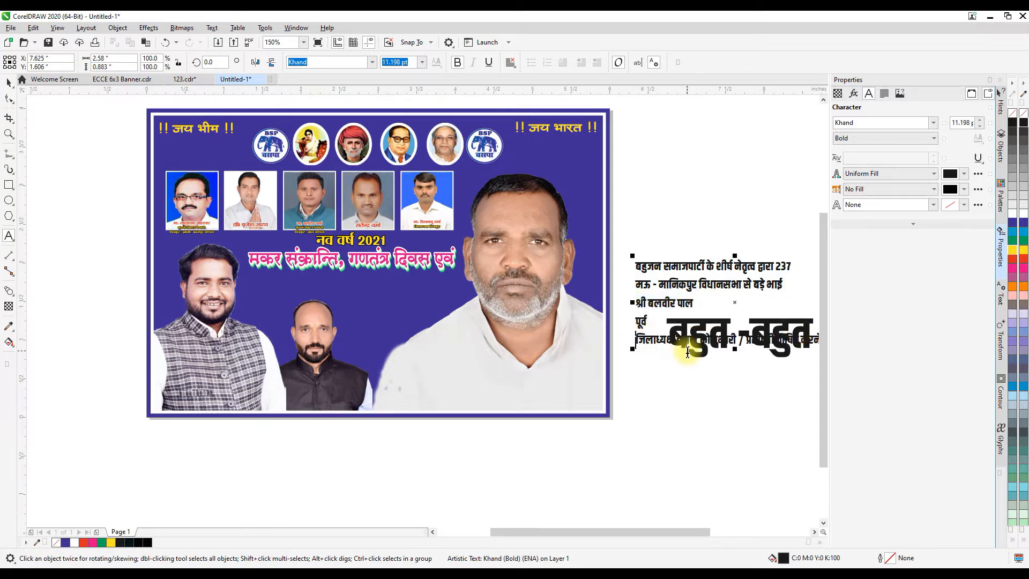
pyautogui.press('BackSpace')
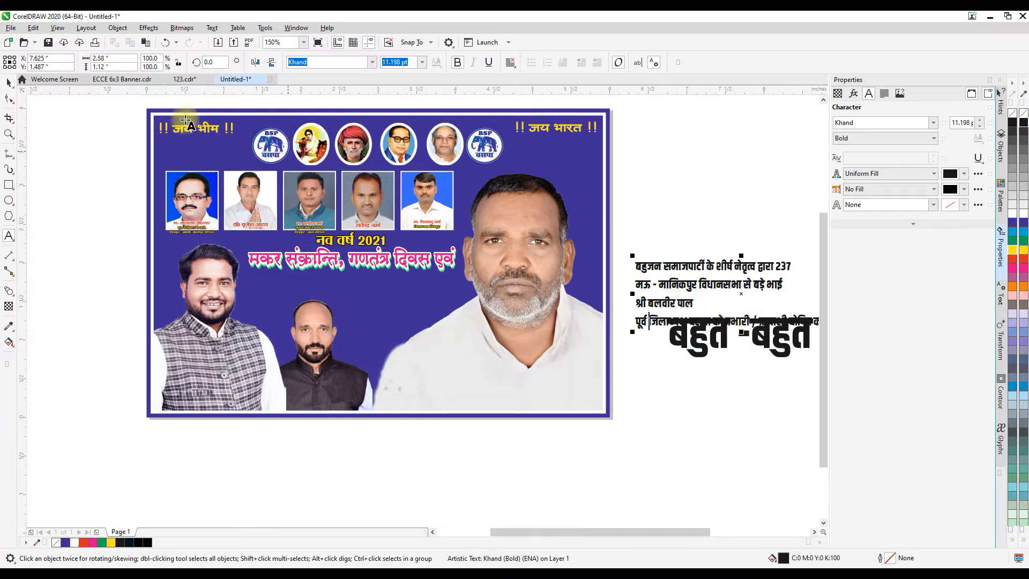
# Move the announcement text up clear of "बहुत -बहुत" and start a new line at "घोषित करने पर"
pyautogui.moveTo(712, 268); pyautogui.dragTo(704, 224)
pyautogui.doubleClick(714, 278)
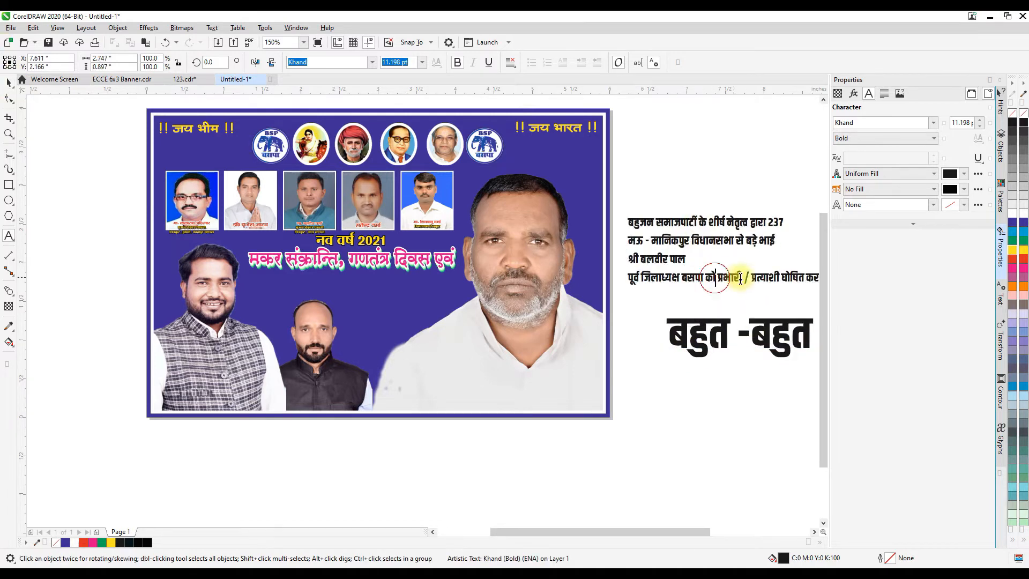
pyautogui.press('Return')
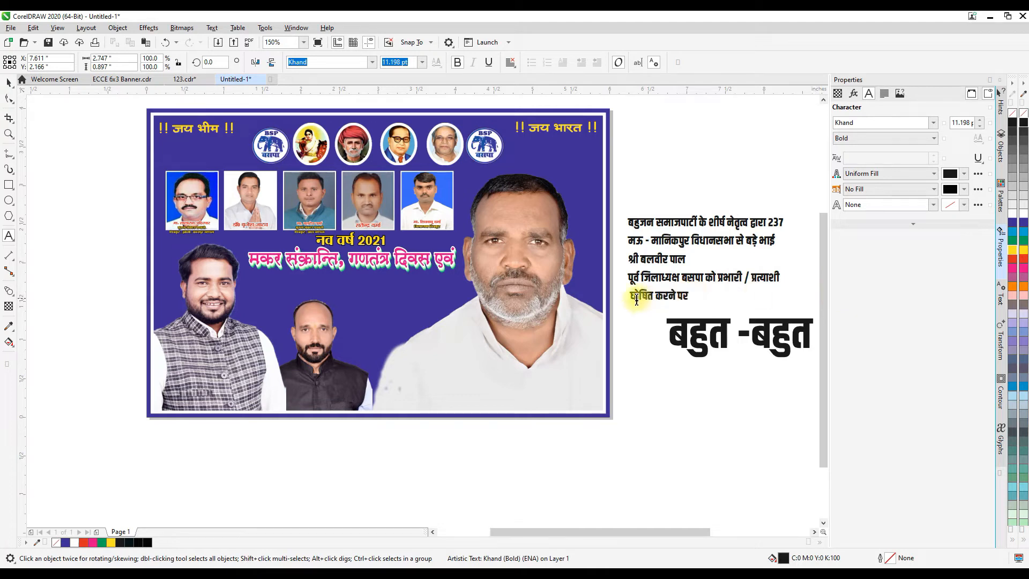
pyautogui.press('BackSpace')
# Join the announcement's first two lines and merge the "पूर्व जिलाध्यक्ष" line into the name line, making three lines
pyautogui.click(658, 256)
pyautogui.press('BackSpace')
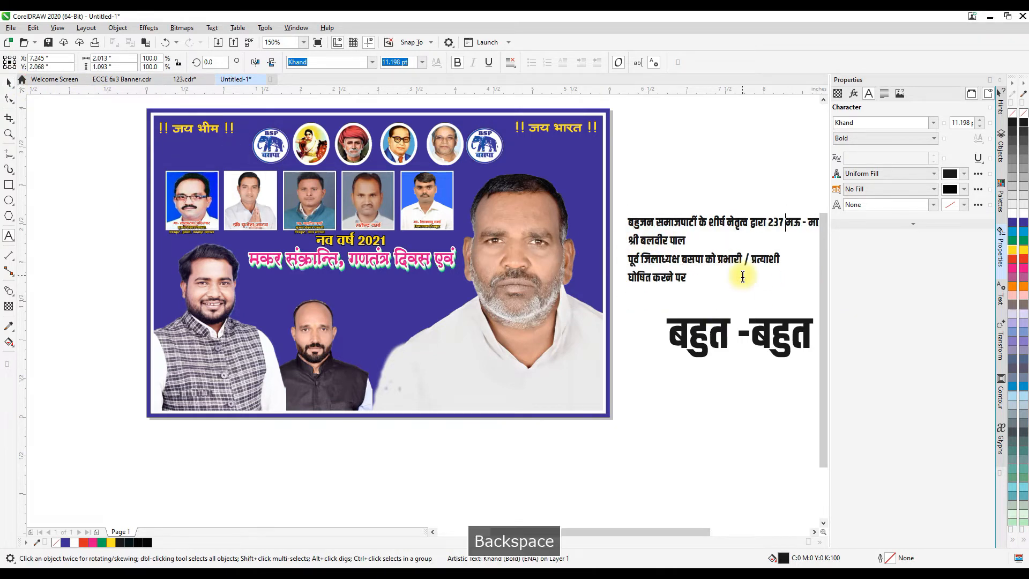
pyautogui.click(629, 256)
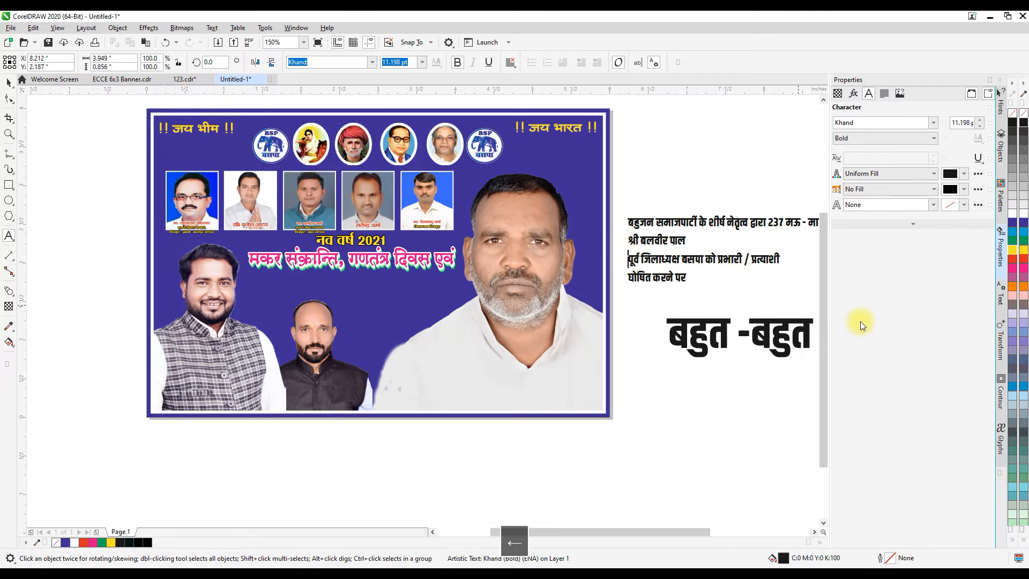
pyautogui.press('BackSpace')
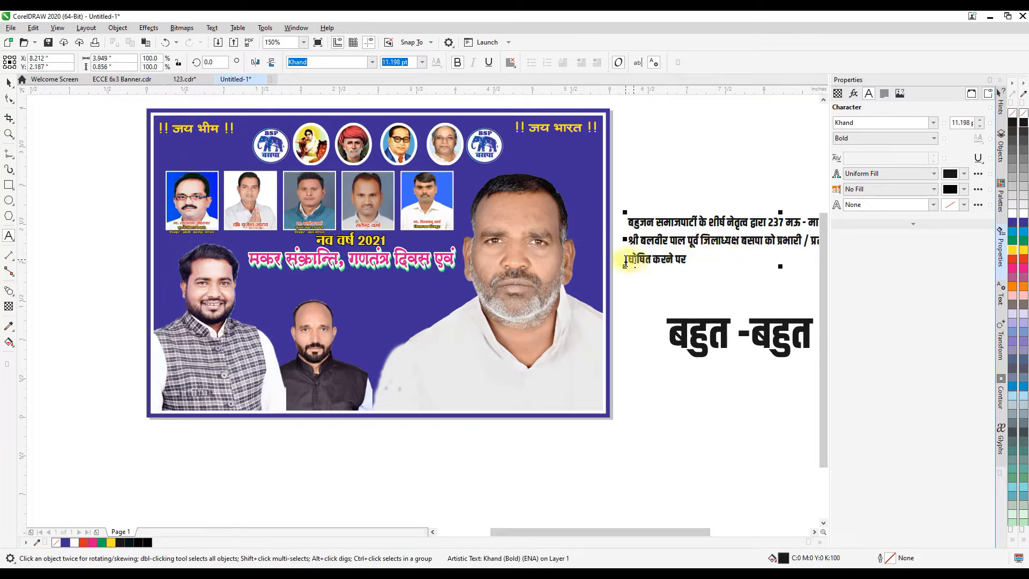
# Move the announcement text onto the banner below the heading, centre-align it and scale it to about 2.71 inches wide
pyautogui.moveTo(694, 225); pyautogui.dragTo(279, 313)
pyautogui.click(511, 62)
pyautogui.click(525, 96)
pyautogui.moveTo(525, 358); pyautogui.dragTo(396, 287)
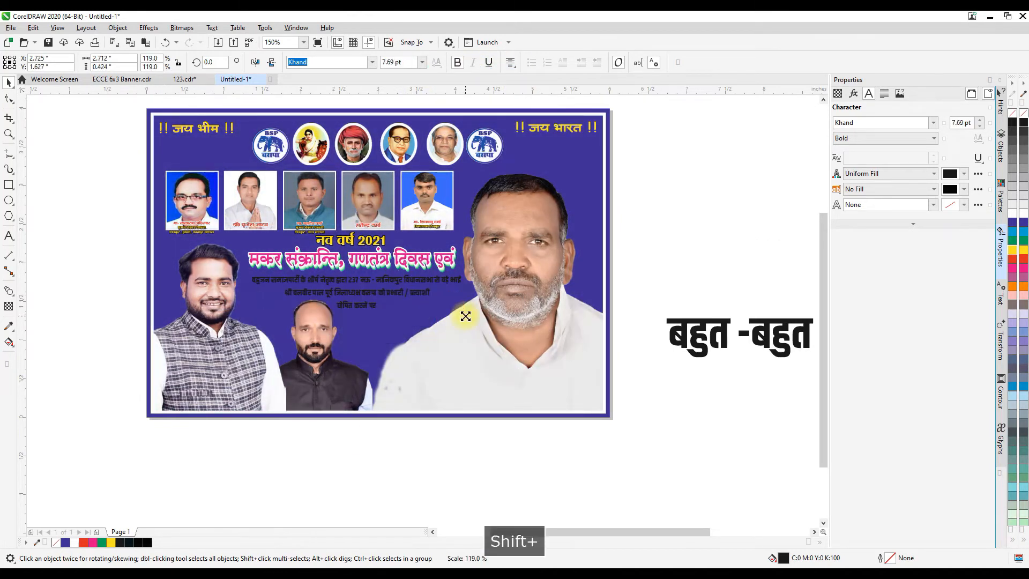
# Scale the checked-vest and black-vest men's photos together to about 2.8 inches wide inside the PowerClip and nudge them up
pyautogui.click(332, 362)
pyautogui.click(332, 363)
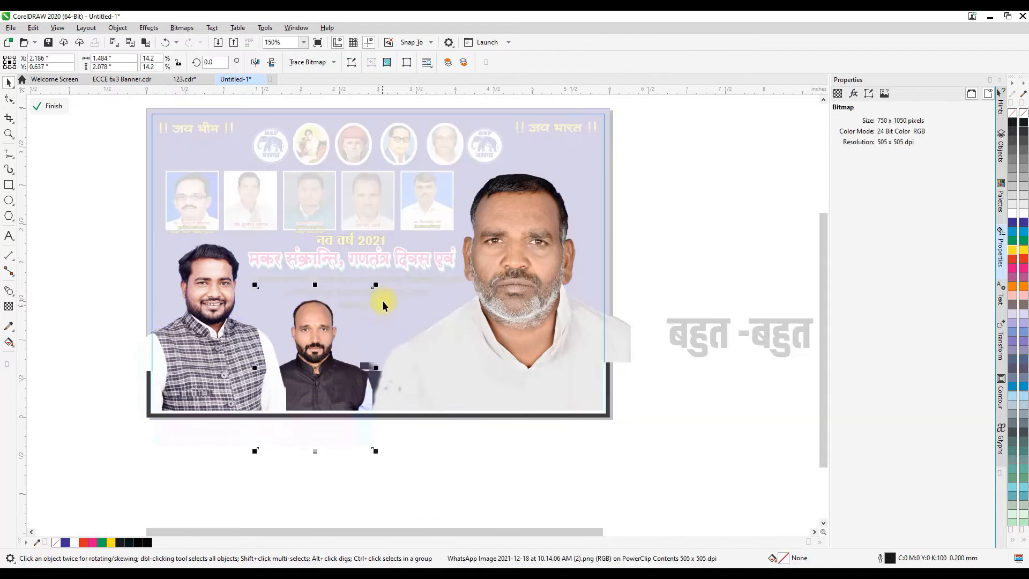
pyautogui.keyDown('shift'); pyautogui.click(247, 322); pyautogui.keyUp('shift')
pyautogui.moveTo(379, 209); pyautogui.dragTo(358, 218)
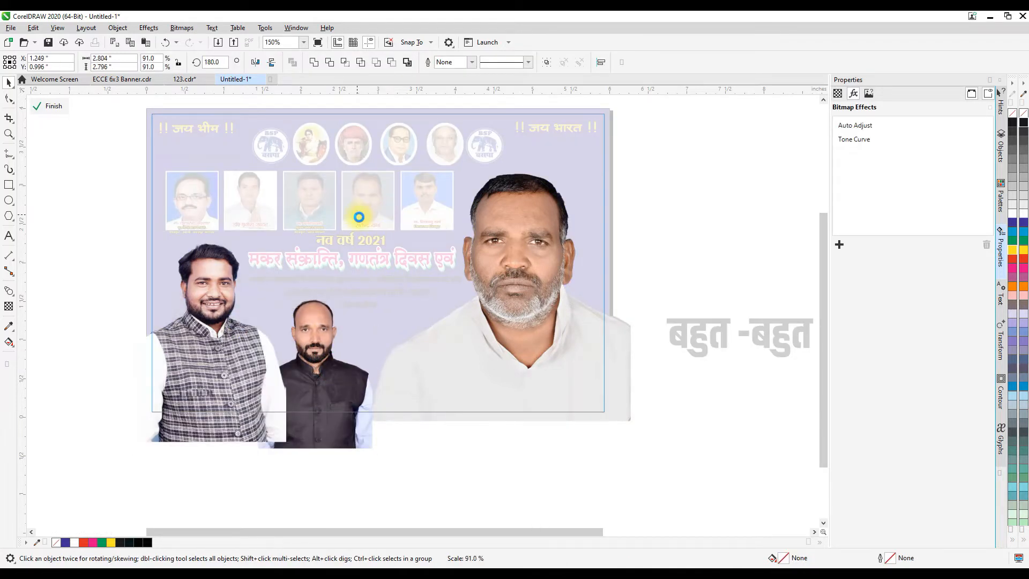
pyautogui.press('Up')
pyautogui.press('Up')
pyautogui.press('Up')
pyautogui.press('Up')
pyautogui.press('Up')
pyautogui.press('Up')
pyautogui.press('Up')
pyautogui.press('Up')
pyautogui.press('Up')
# Reduce the white-kurta man's photo to about 2.67 inches wide, move it down and finish editing the PowerClip
pyautogui.click(516, 307)
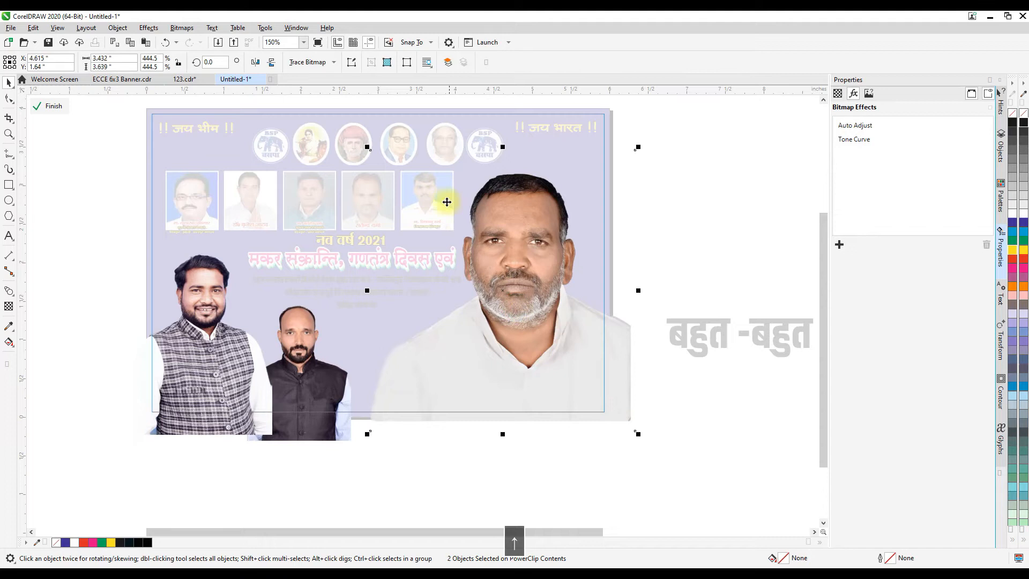
pyautogui.moveTo(365, 145); pyautogui.dragTo(414, 197)
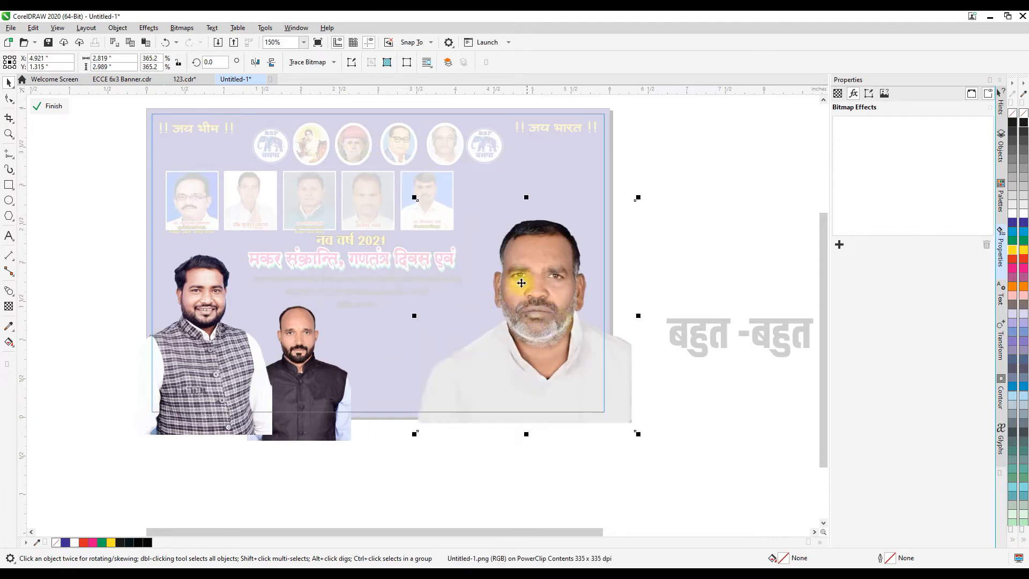
pyautogui.moveTo(555, 333); pyautogui.dragTo(552, 354)
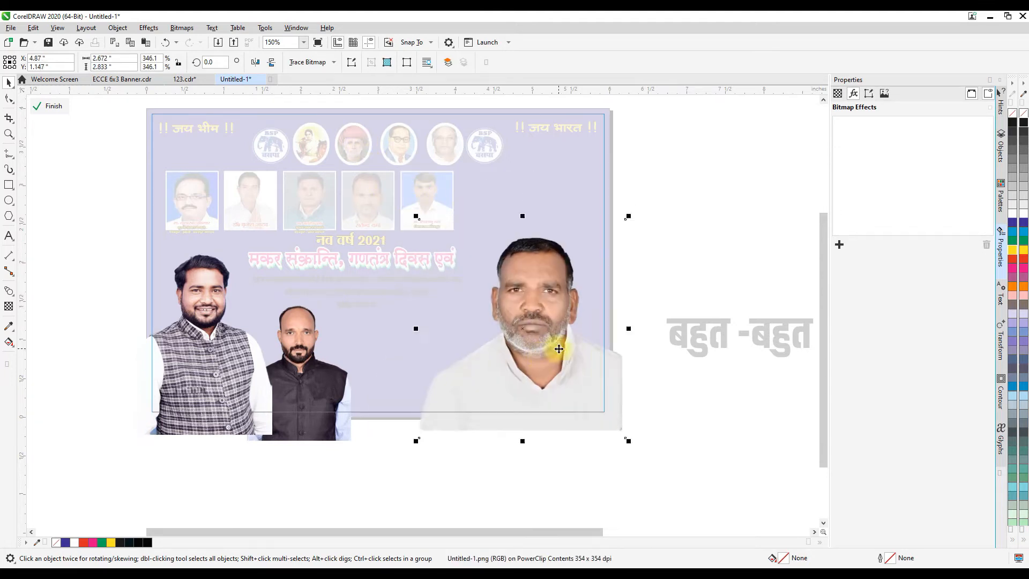
pyautogui.click(44, 107)
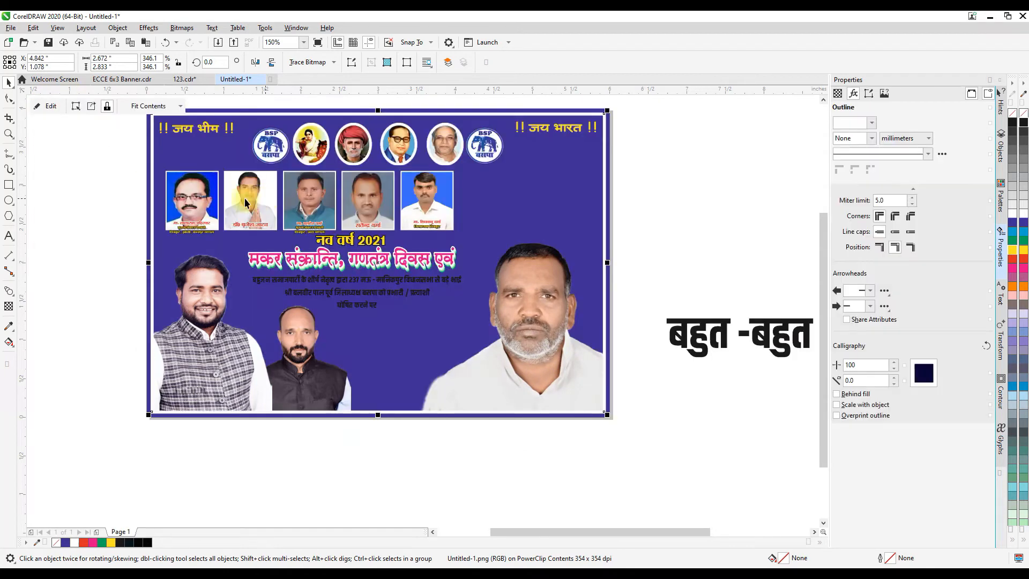
# Scale the row of five portraits to about 4.35 inches wide and move "नव वर्ष 2021" to its right
pyautogui.click(244, 197)
pyautogui.moveTo(456, 236); pyautogui.dragTo(601, 278)
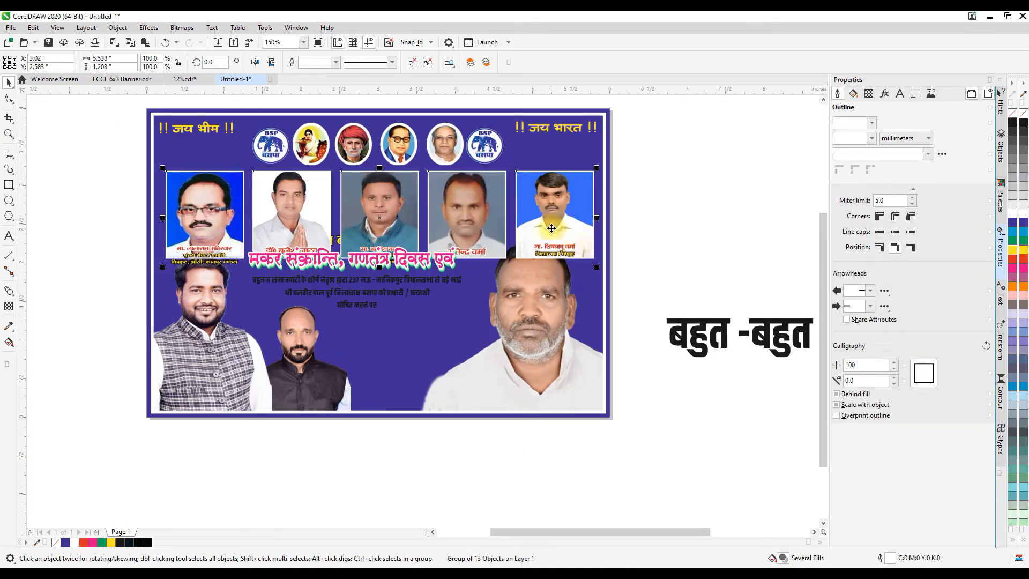
pyautogui.hotkey('ctrl', 'z')
pyautogui.moveTo(457, 237); pyautogui.dragTo(505, 248)
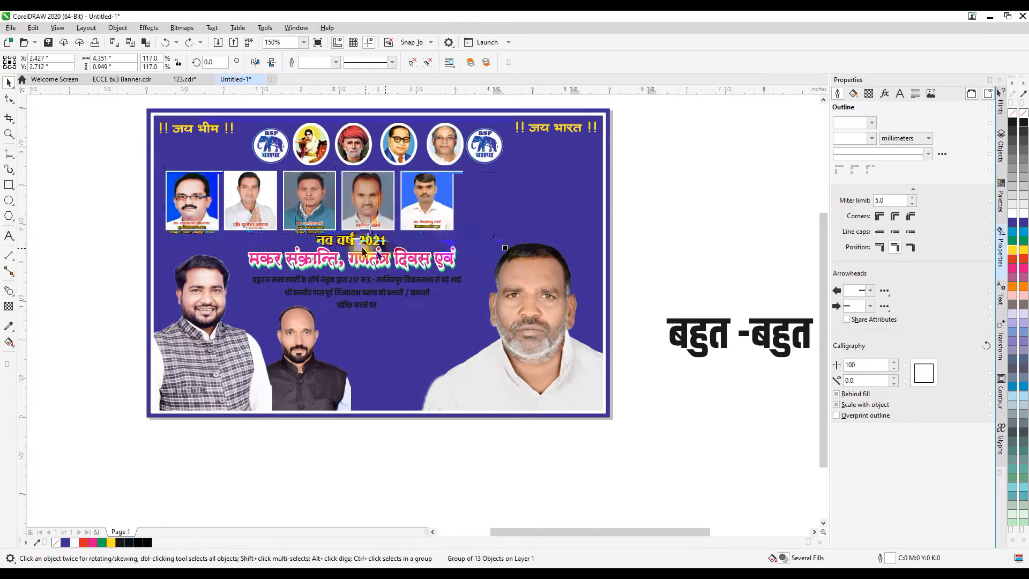
pyautogui.moveTo(369, 243); pyautogui.dragTo(568, 204)
pyautogui.click(637, 227)
# Enlarge the white-kurta man's photo to about 2.87 inches wide inside the PowerClip and finish editing the PowerClip
pyautogui.doubleClick(540, 281)
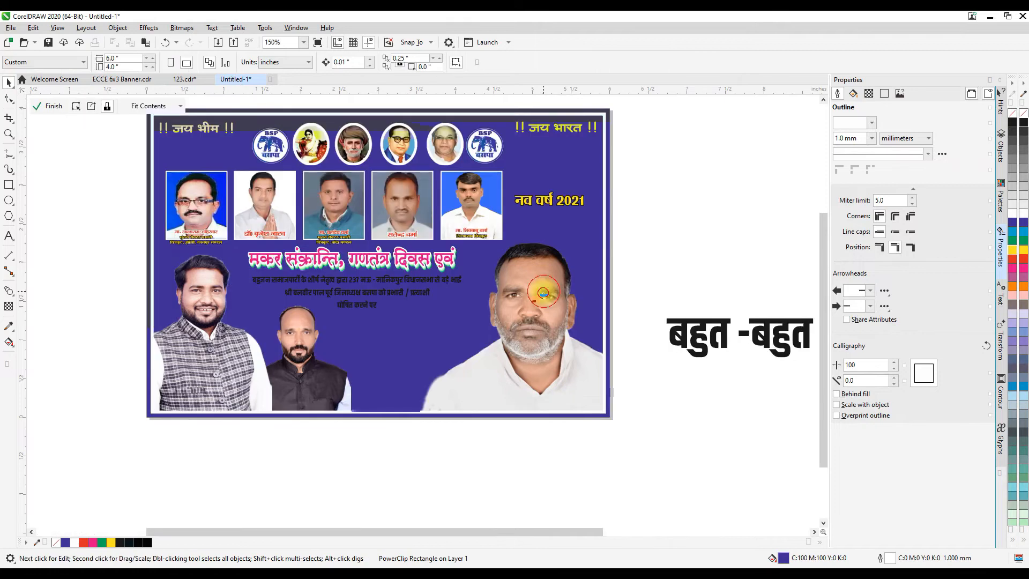
pyautogui.moveTo(409, 223); pyautogui.dragTo(400, 204)
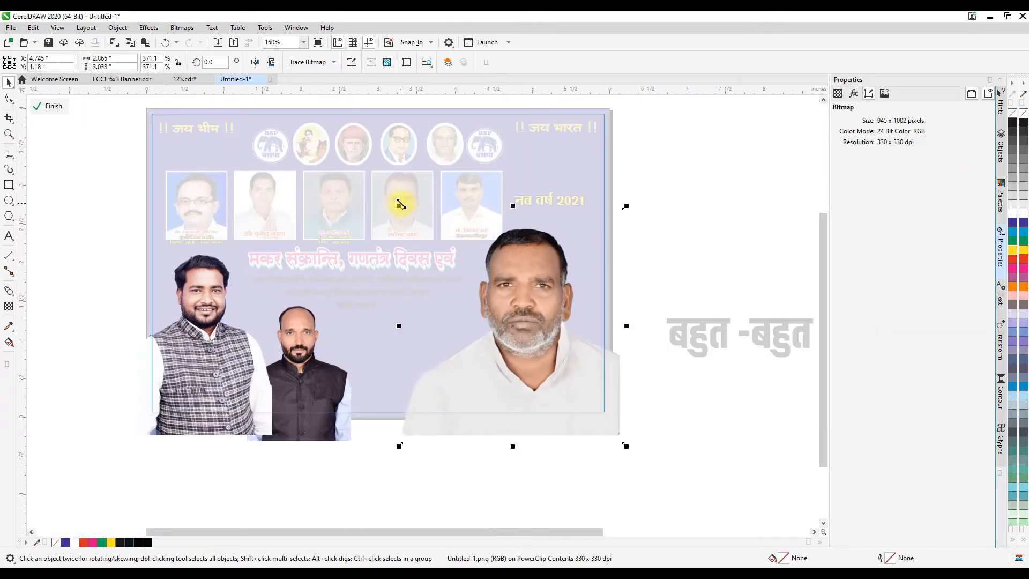
pyautogui.click(49, 105)
pyautogui.click(379, 436)
# Scale the row of five portraits down slightly to leave more space before "नव वर्ष 2021"
pyautogui.click(492, 235)
pyautogui.moveTo(505, 248); pyautogui.dragTo(495, 245)
pyautogui.click(659, 245)
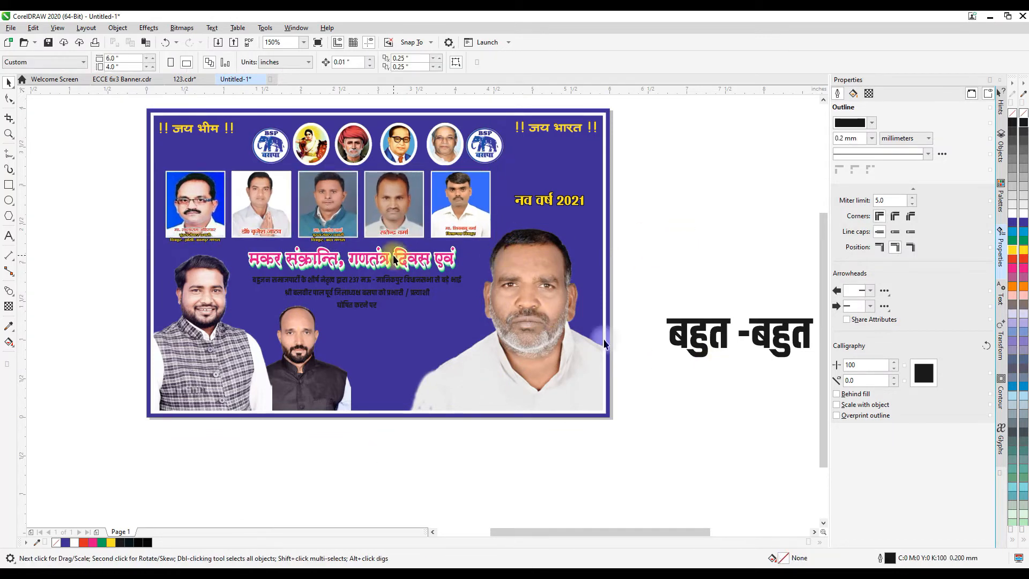
# Scale the announcement text to about 3.17 inches wide and move it below the banner
pyautogui.click(369, 285)
pyautogui.moveTo(464, 312); pyautogui.dragTo(484, 324)
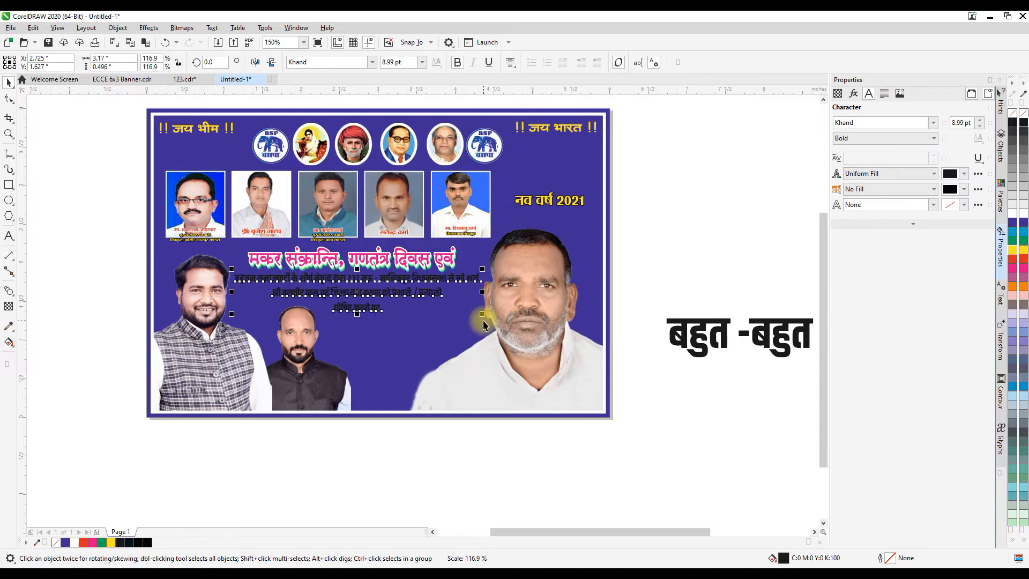
pyautogui.moveTo(442, 277); pyautogui.dragTo(453, 456)
# Draw a white, outline-free rectangle about 3.07 by 0.47 inches below the festival heading and centre the heading over it
pyautogui.click(8, 185)
pyautogui.moveTo(242, 275); pyautogui.dragTo(479, 317)
pyautogui.click(9, 82)
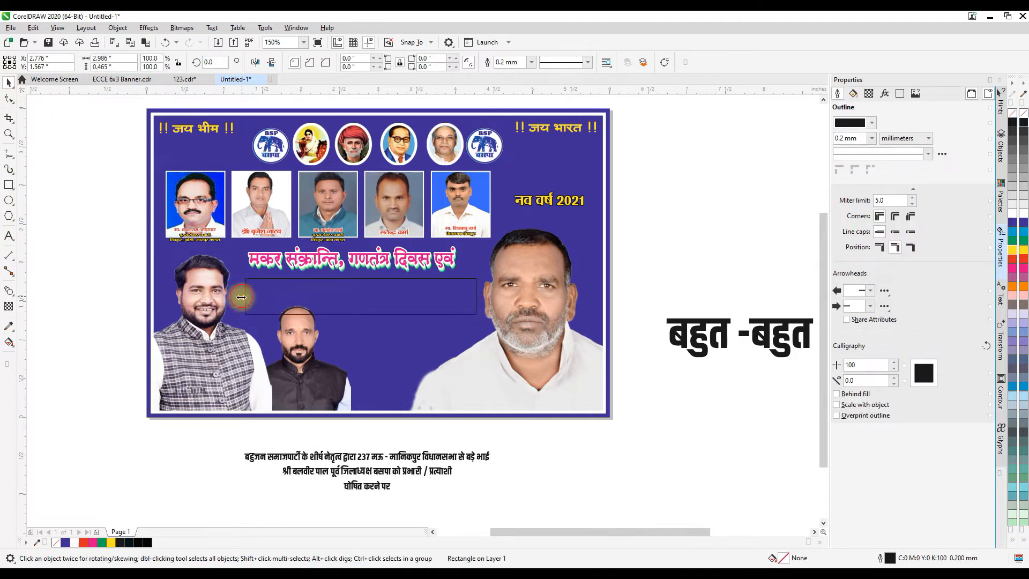
pyautogui.click(1013, 212)
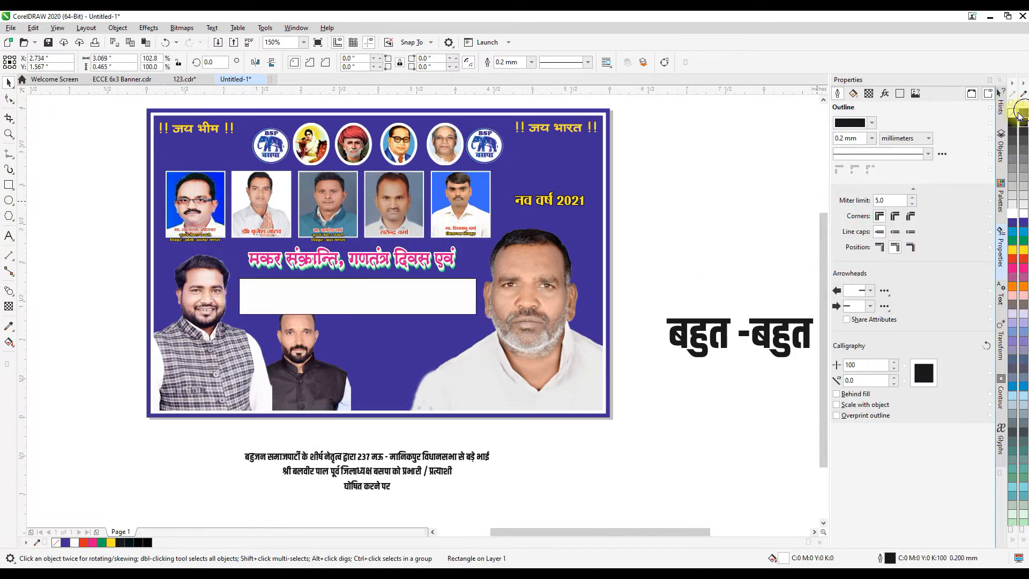
pyautogui.keyDown('shift'); pyautogui.click(380, 259); pyautogui.keyUp('shift')
pyautogui.press('c')
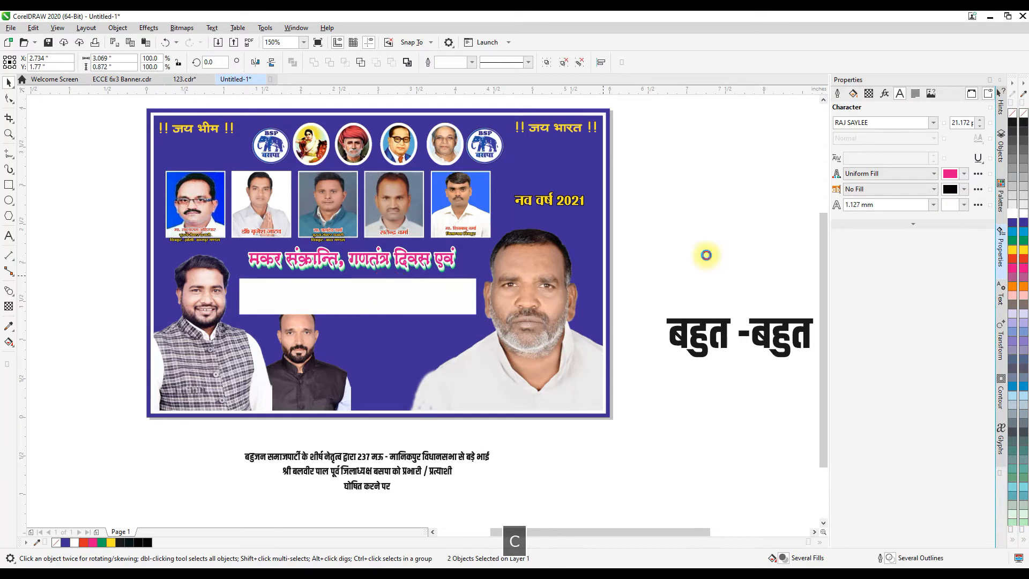
# Reduce the black-vest man's photo to about 1.25 inches wide inside the PowerClip and nudge it right and down
pyautogui.click(372, 309)
pyautogui.doubleClick(306, 352)
pyautogui.click(321, 366)
pyautogui.moveTo(353, 291); pyautogui.dragTo(352, 301)
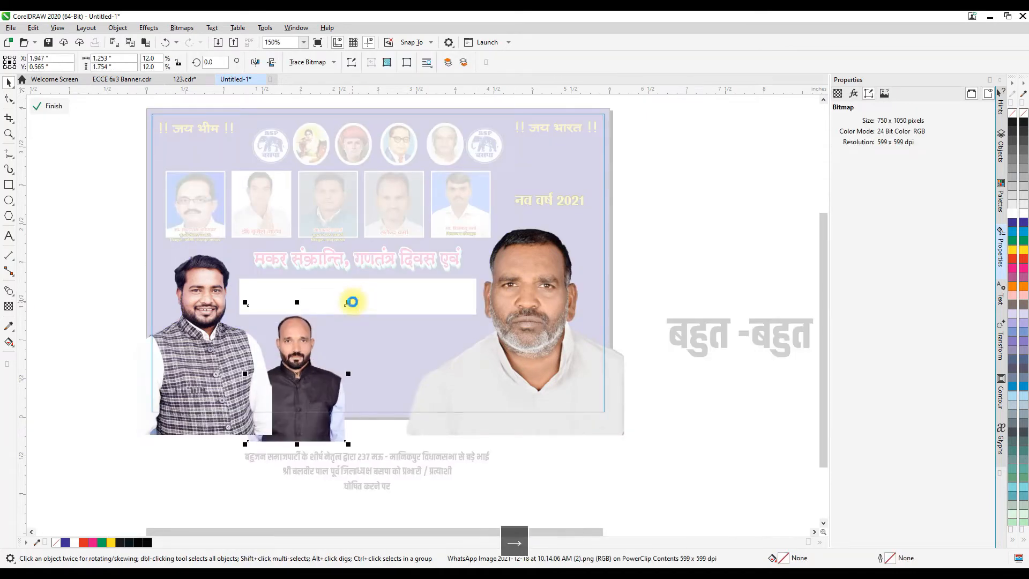
pyautogui.press('Right')
pyautogui.press('Right')
pyautogui.press('Right')
pyautogui.press('Right')
pyautogui.press('Right')
pyautogui.press('Right')
pyautogui.press('Down')
pyautogui.click(53, 111)
pyautogui.click(317, 429)
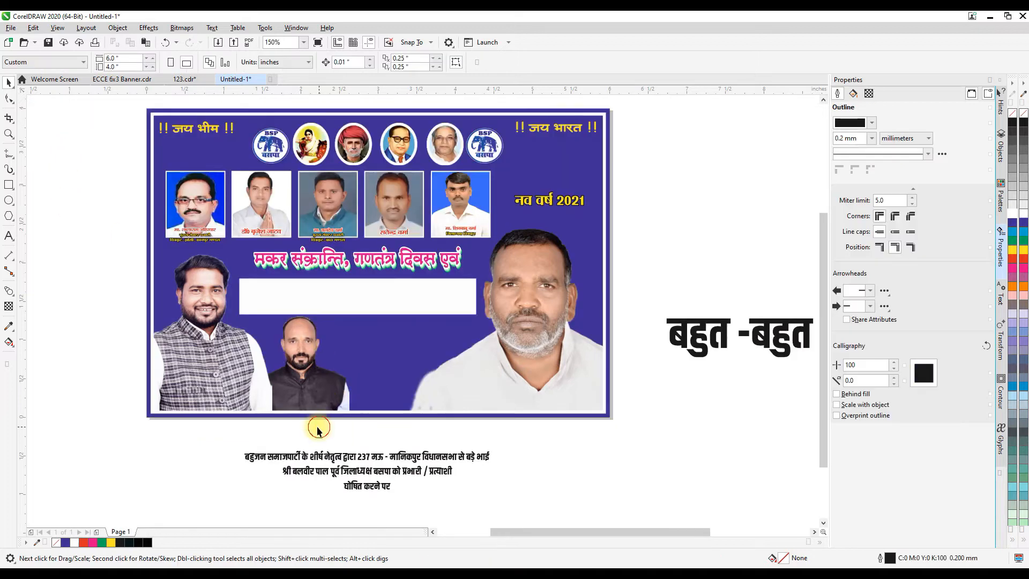
# Enlarge the checked-vest man's photo to about 2.28 inches wide inside the PowerClip and shift the black-vest man's photo right
pyautogui.doubleClick(257, 381)
pyautogui.click(258, 382)
pyautogui.moveTo(279, 435); pyautogui.dragTo(307, 480)
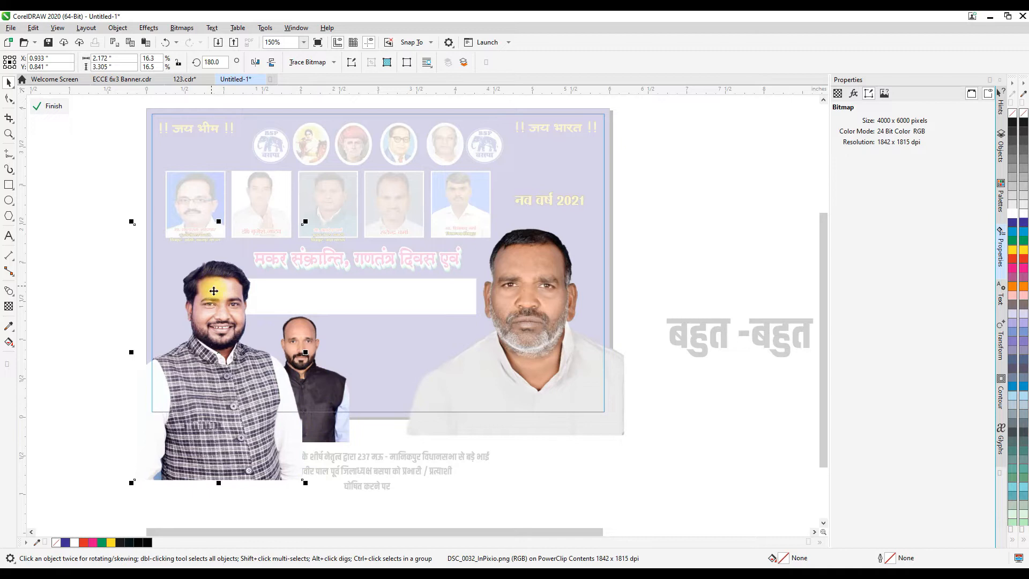
pyautogui.moveTo(217, 300); pyautogui.dragTo(213, 289)
pyautogui.moveTo(216, 328); pyautogui.dragTo(216, 322)
pyautogui.moveTo(303, 465); pyautogui.dragTo(311, 477)
pyautogui.moveTo(264, 402); pyautogui.dragTo(264, 401)
pyautogui.click(341, 397)
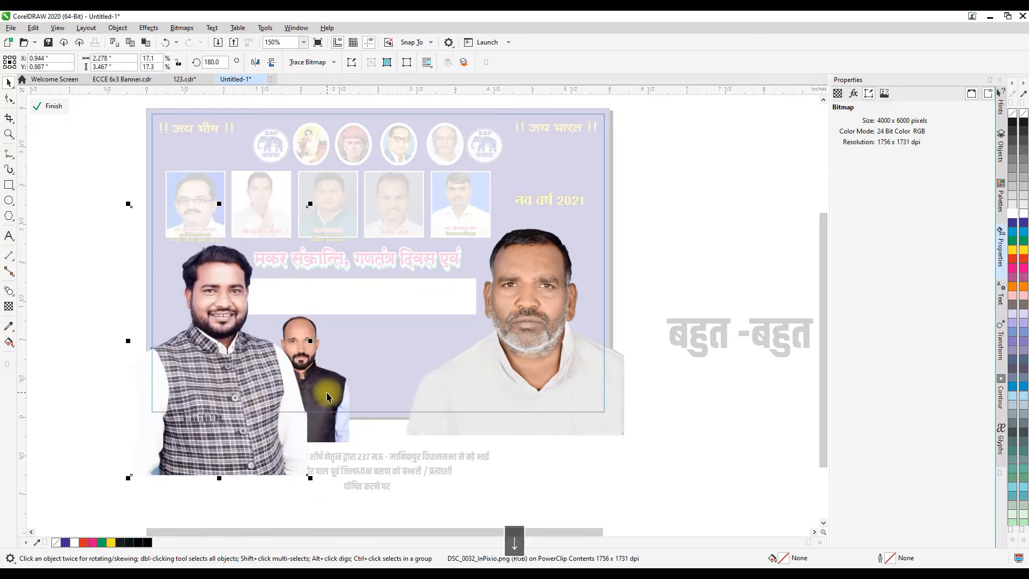
pyautogui.moveTo(342, 397); pyautogui.dragTo(363, 391)
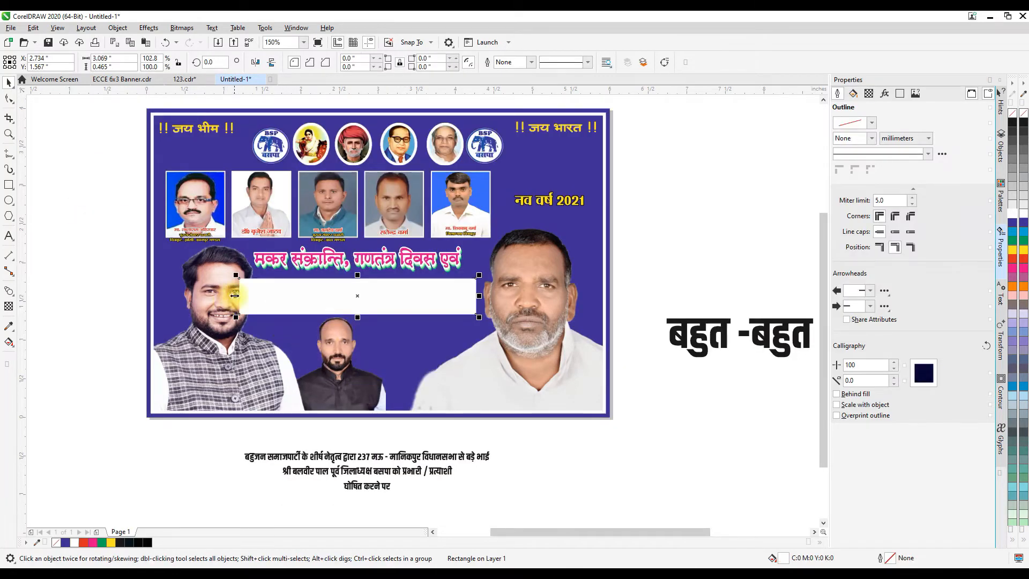
# Narrow the white rectangle to about 2.9 inches so it clears the checked-vest man's face and centre the festival heading over it
pyautogui.click(327, 281)
pyautogui.keyDown('shift'); pyautogui.click(412, 268); pyautogui.keyUp('shift')
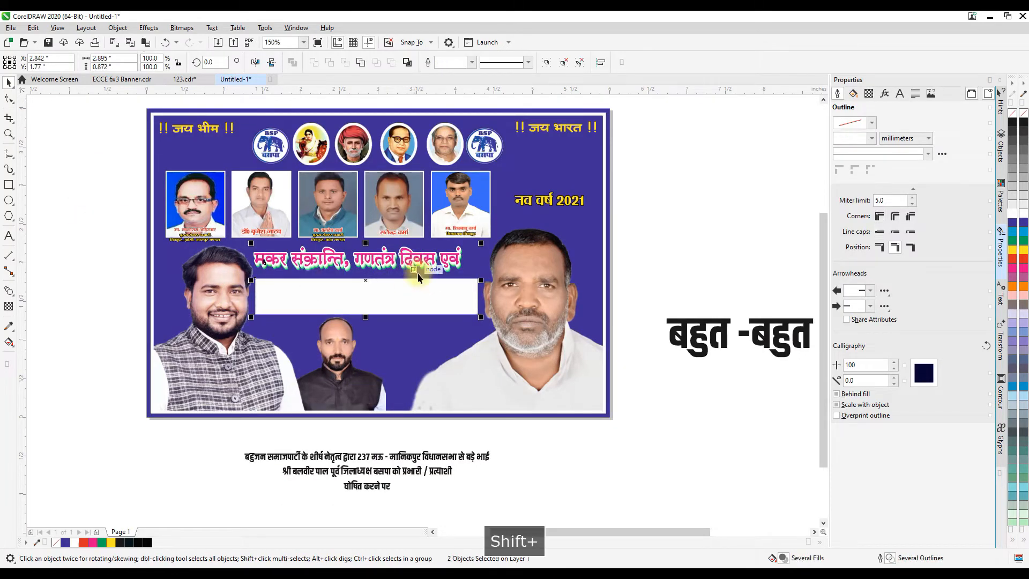
pyautogui.press('c')
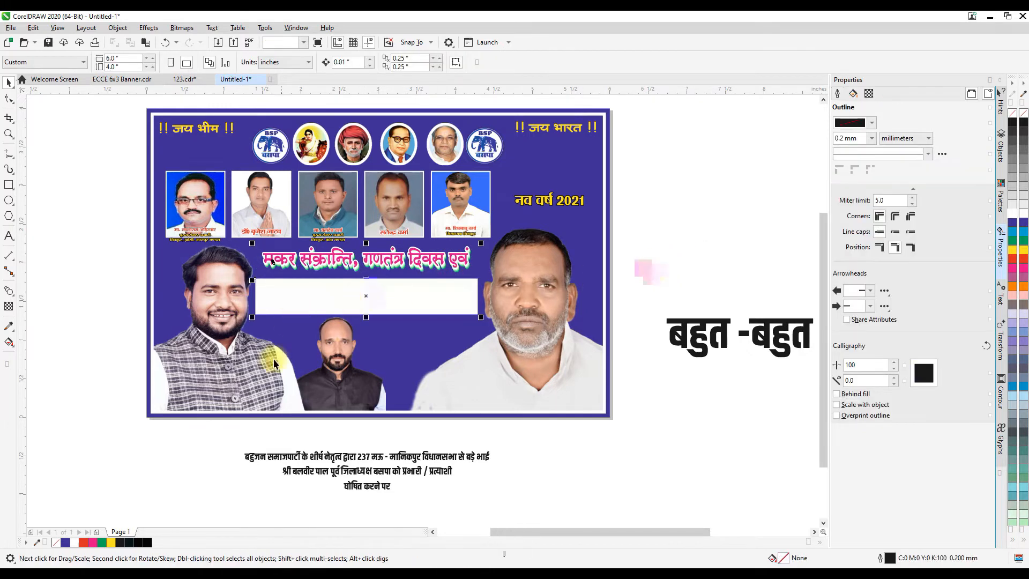
pyautogui.click(744, 341)
# Nudge the black-vest man's photo slightly left inside the PowerClip and finish editing the PowerClip
pyautogui.click(366, 375)
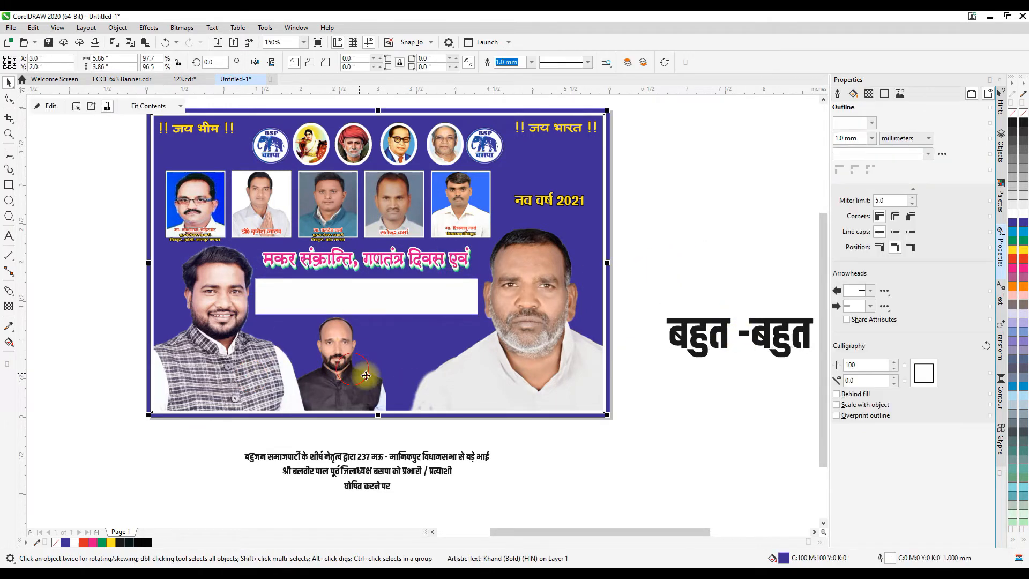
pyautogui.doubleClick(365, 397)
pyautogui.click(359, 395)
pyautogui.press('Left')
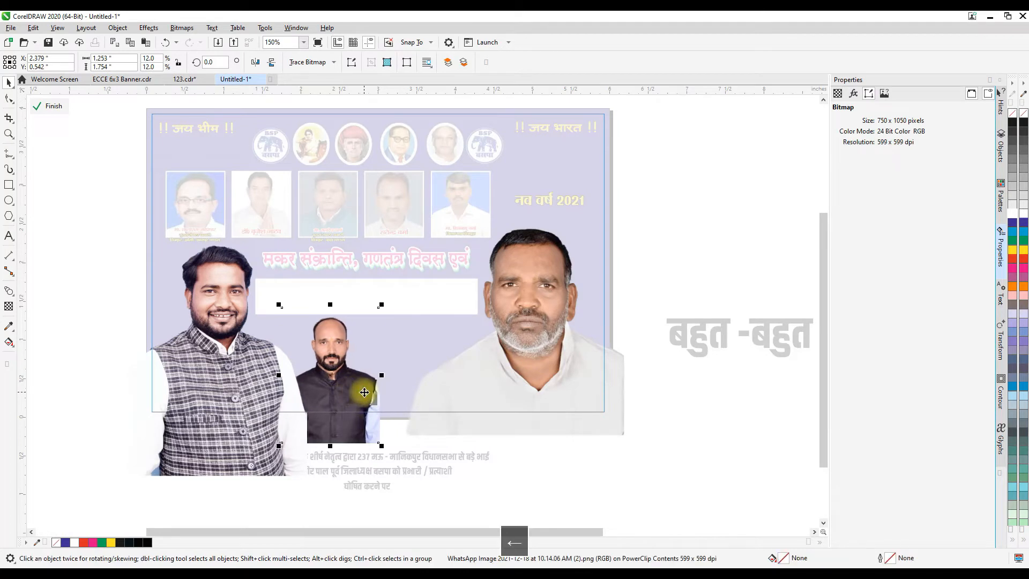
pyautogui.click(56, 105)
# Enlarge "नव वर्ष 2021" to fill the space between the portrait row and the banner's right border
pyautogui.click(550, 206)
pyautogui.moveTo(588, 217); pyautogui.dragTo(600, 222)
pyautogui.click(699, 321)
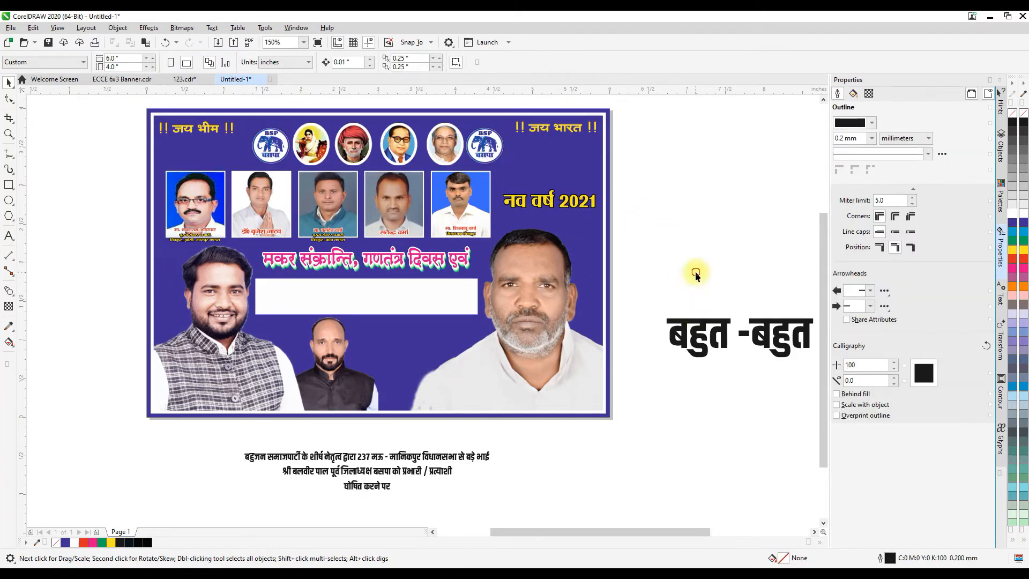
# Join the announcement text's last line "घोषित करने पर" to the line above it, making two lines
pyautogui.click(445, 458)
pyautogui.doubleClick(347, 489)
pyautogui.press('BackSpace')
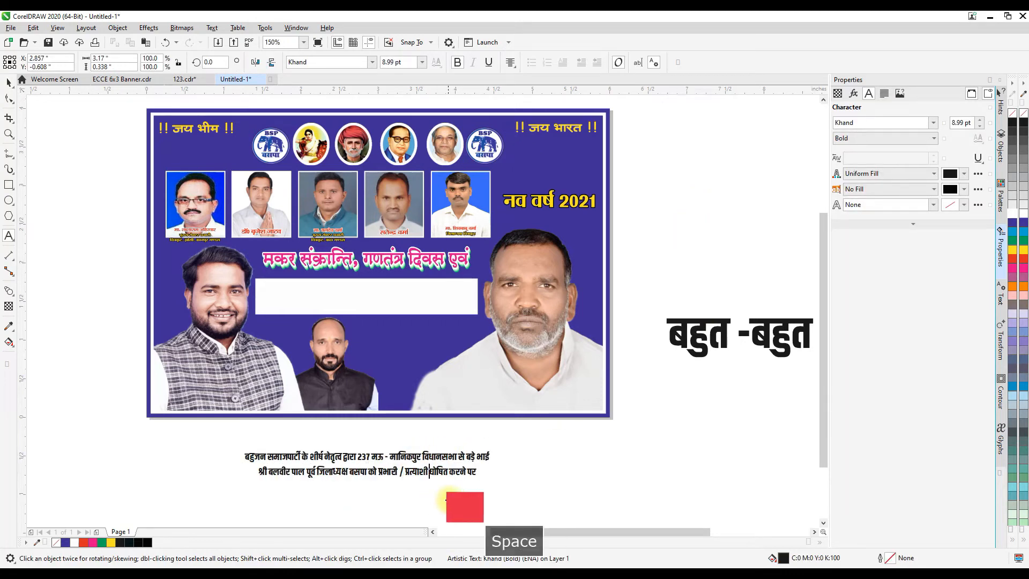
pyautogui.hotkey('ctrl', 'space')
# Place the announcement text in front of the white rectangle and scale it to about 2.69 inches wide
pyautogui.moveTo(444, 455); pyautogui.dragTo(442, 290)
pyautogui.hotkey('shift', 'pageup')
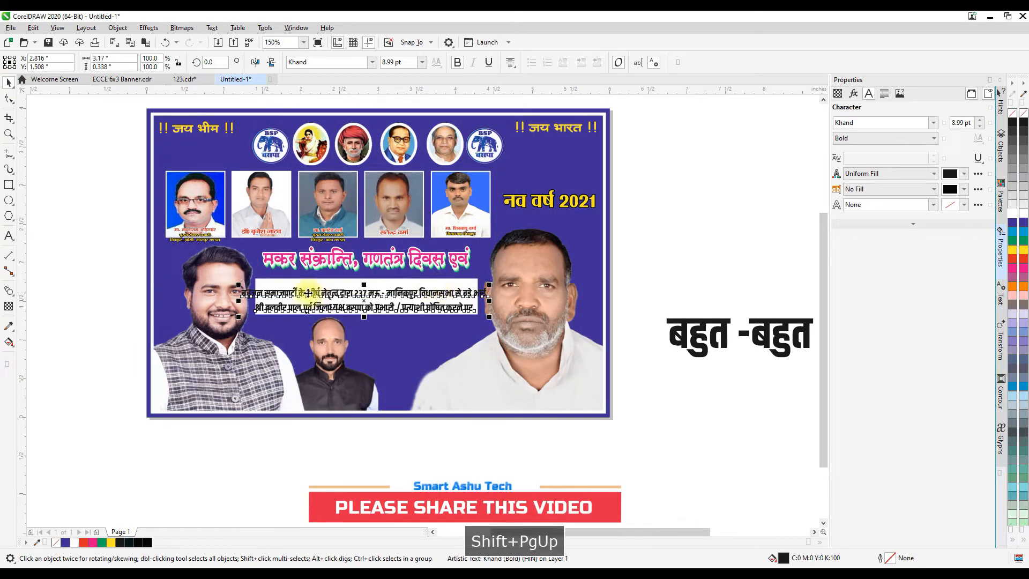
pyautogui.scroll(2, 521, 324)
pyautogui.moveTo(667, 338); pyautogui.dragTo(627, 335)
# Colour the announcement's opening words up to "विधानसभा से" red and the following name-and-title phrase magenta
pyautogui.doubleClick(580, 300)
pyautogui.moveTo(587, 298); pyautogui.dragTo(188, 295)
pyautogui.moveTo(589, 296); pyautogui.dragTo(418, 325)
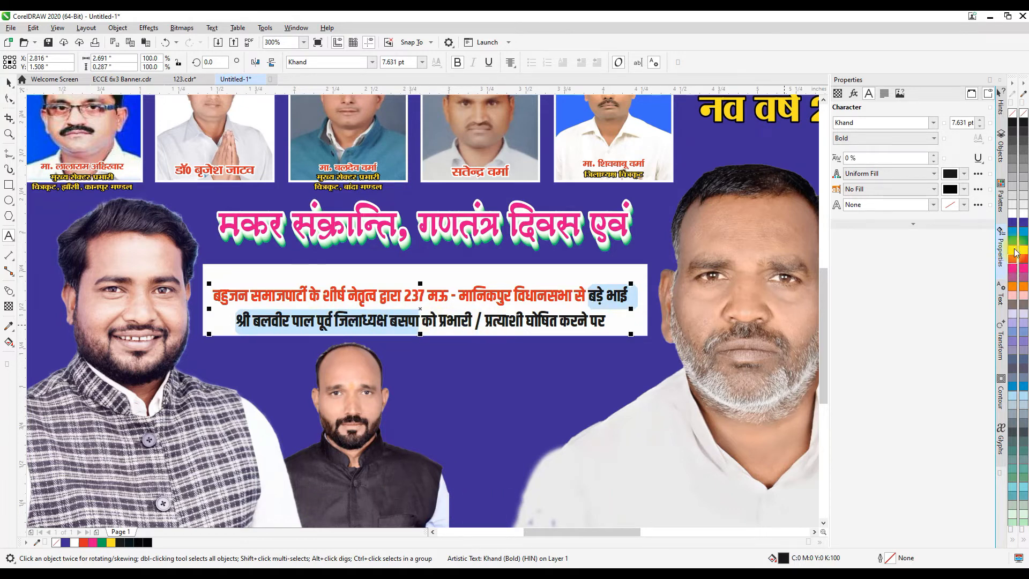
pyautogui.click(1015, 252)
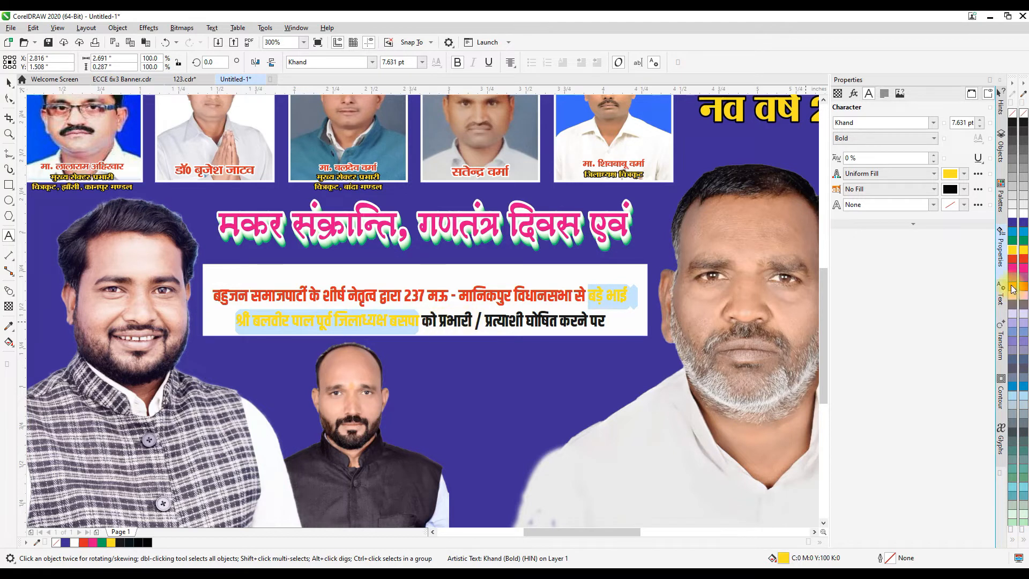
pyautogui.click(1012, 268)
# Colour the announcement's closing words "को प्रभारी / प्रत्याशी घोषित करने पर" red
pyautogui.click(487, 321)
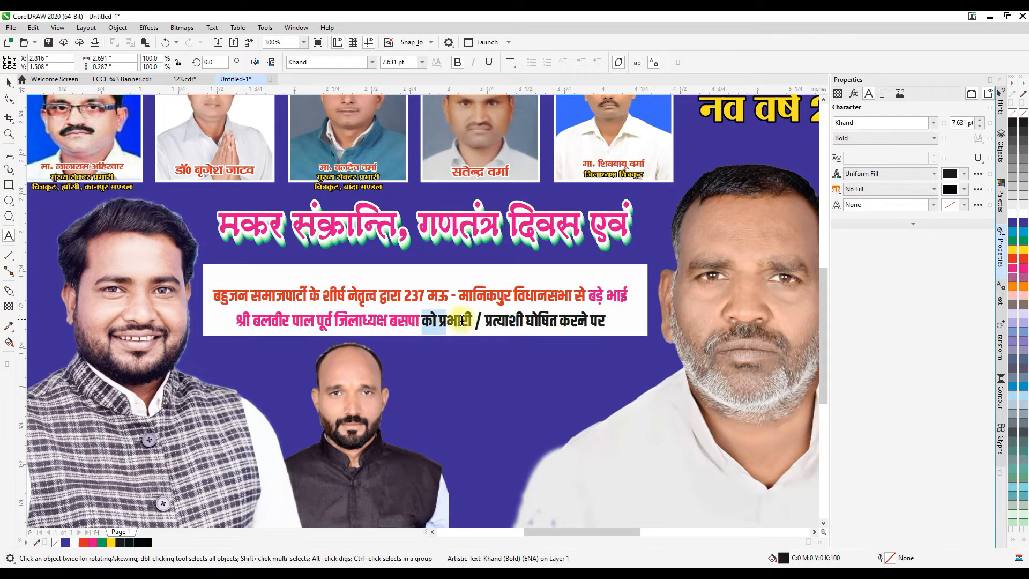
pyautogui.moveTo(462, 321); pyautogui.dragTo(603, 322)
pyautogui.click(1012, 259)
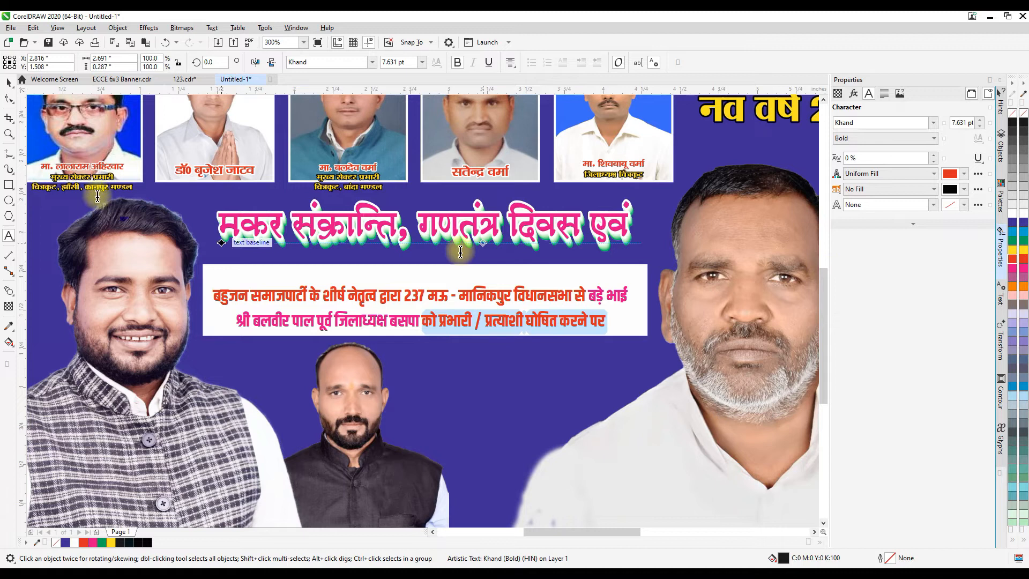
pyautogui.click(9, 82)
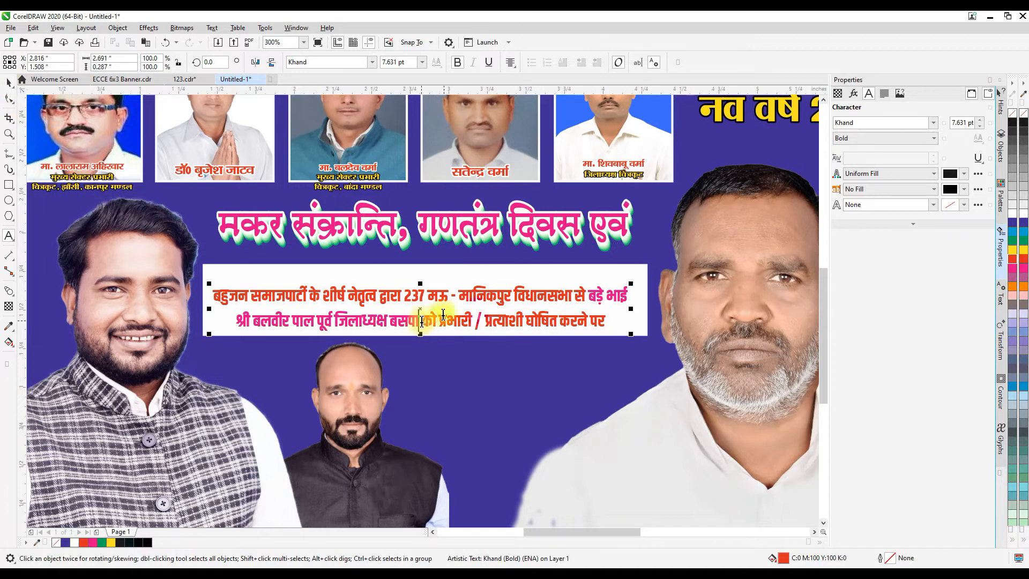
# Recolour the phrase from "बड़े भाई" to "बसपा" dark blue and set its font size to 9 pt
pyautogui.moveTo(604, 295); pyautogui.dragTo(432, 321)
pyautogui.moveTo(370, 311); pyautogui.dragTo(420, 325)
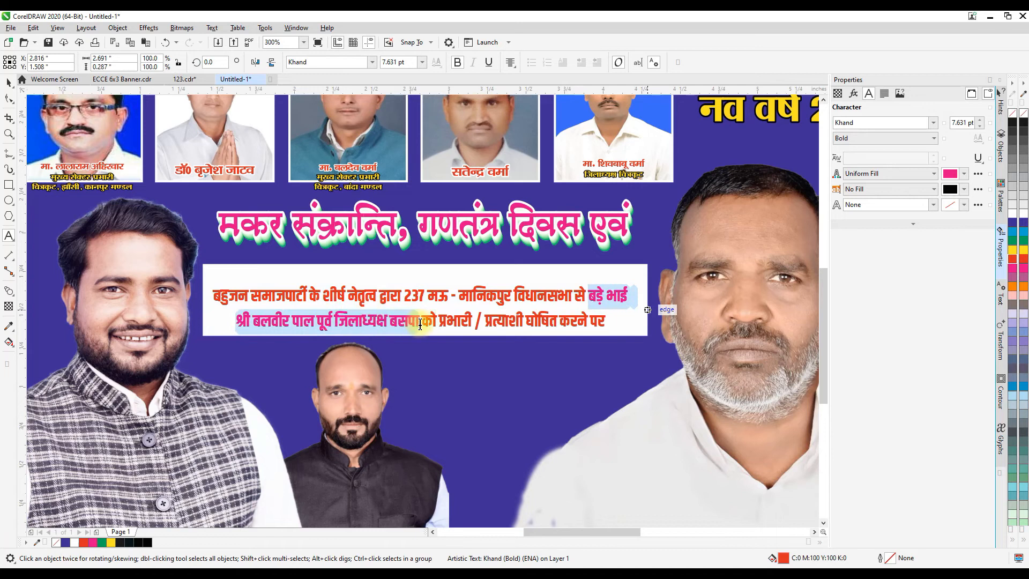
pyautogui.click(1018, 220)
pyautogui.click(453, 322)
pyautogui.moveTo(420, 321); pyautogui.dragTo(237, 321)
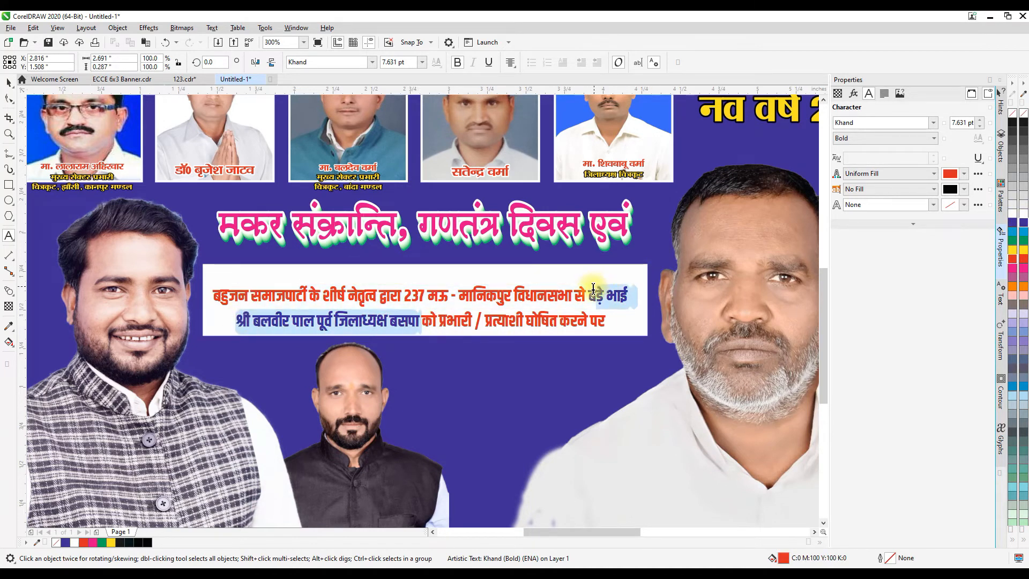
pyautogui.hotkey('ctrl', '6')
pyautogui.hotkey('ctrl', '6')
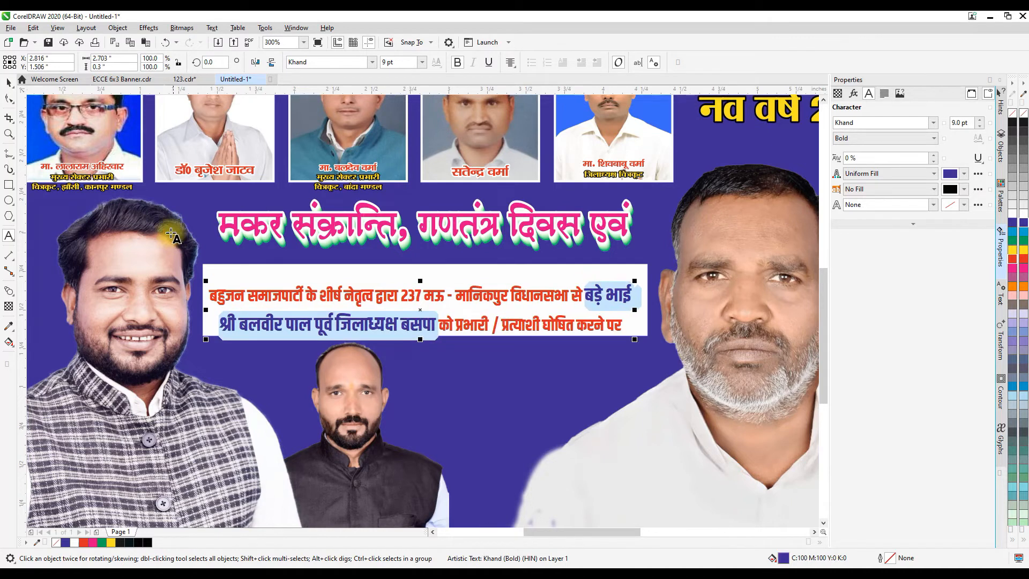
# Nudge the announcement text up within the white rectangle and tighten its line spacing
pyautogui.click(8, 84)
pyautogui.press('Up')
pyautogui.press('Up')
pyautogui.press('Up')
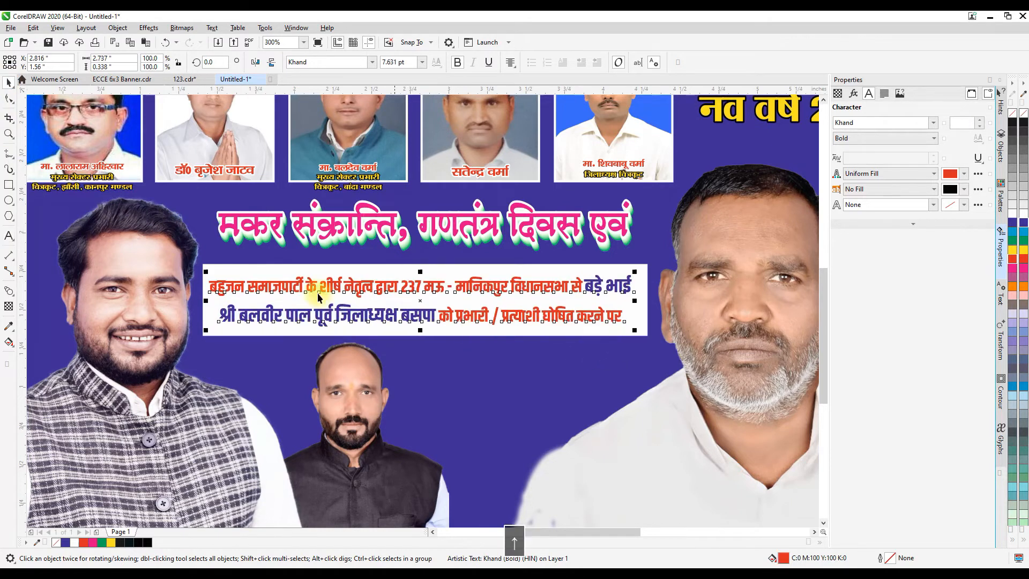
pyautogui.click(9, 102)
pyautogui.moveTo(207, 332); pyautogui.dragTo(209, 315)
pyautogui.click(8, 84)
# Scale the announcement text to about 2.8 by 0.36 inches and centre it on the white rectangle
pyautogui.moveTo(636, 324); pyautogui.dragTo(638, 329)
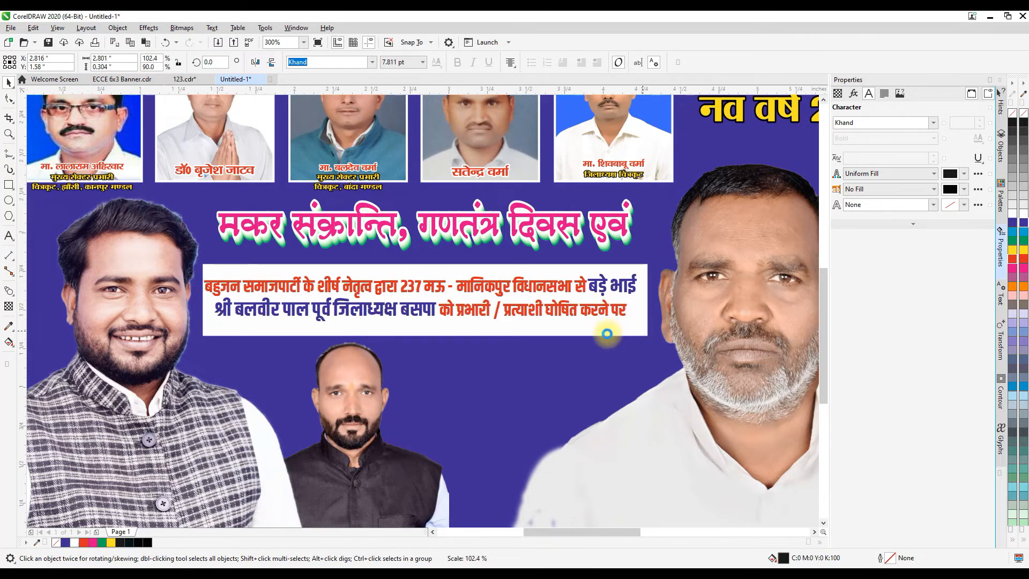
pyautogui.keyDown('shift'); pyautogui.click(607, 335); pyautogui.keyUp('shift')
pyautogui.press('c')
pyautogui.click(646, 353)
pyautogui.click(474, 320)
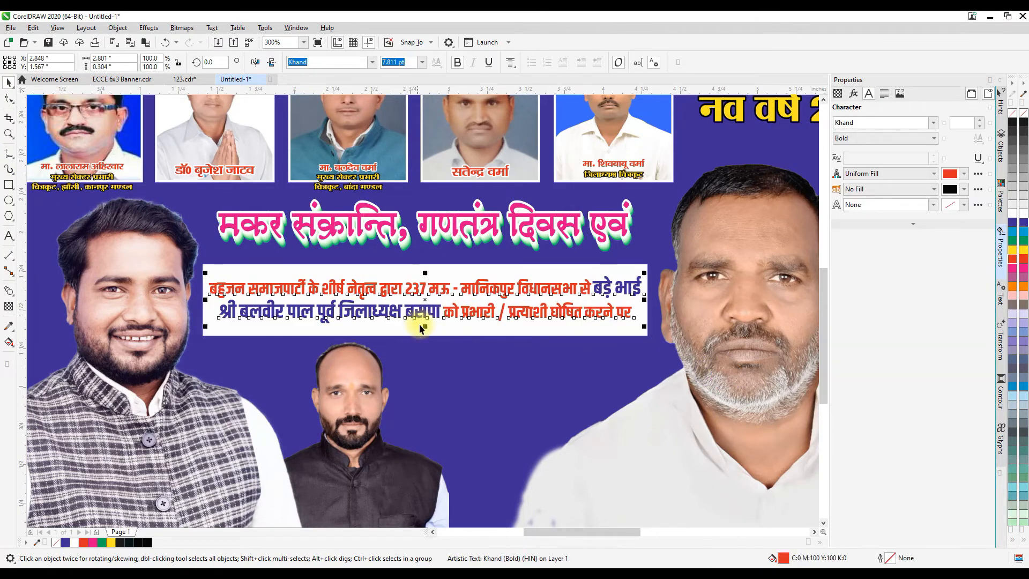
pyautogui.moveTo(424, 273); pyautogui.dragTo(424, 269)
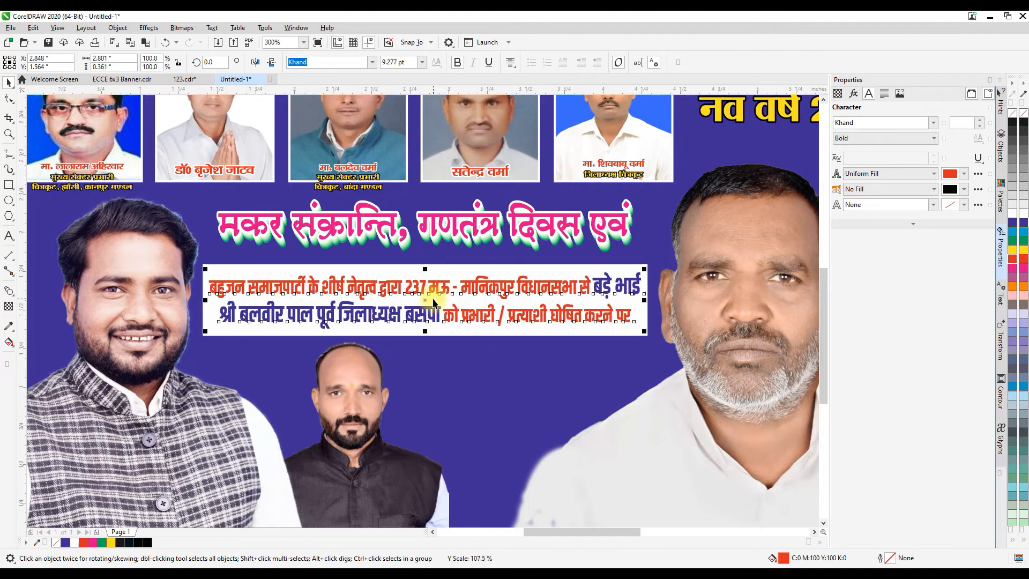
# Scale "बहुत -बहुत आभार एवं धन्यवाद !" to about 2.03 inches wide and place it on the banner beside the black-vest man
pyautogui.scroll(-1, 433, 303)
pyautogui.click(778, 343)
pyautogui.moveTo(777, 343); pyautogui.dragTo(333, 447)
pyautogui.moveTo(721, 468); pyautogui.dragTo(444, 469)
pyautogui.moveTo(409, 428); pyautogui.dragTo(518, 353)
# Break the thank-you text into three lines, "बहुत -बहुत", "आभार एवं" and "धन्यवाद !", and move it between the black-vest and white-kurta men
pyautogui.doubleClick(518, 352)
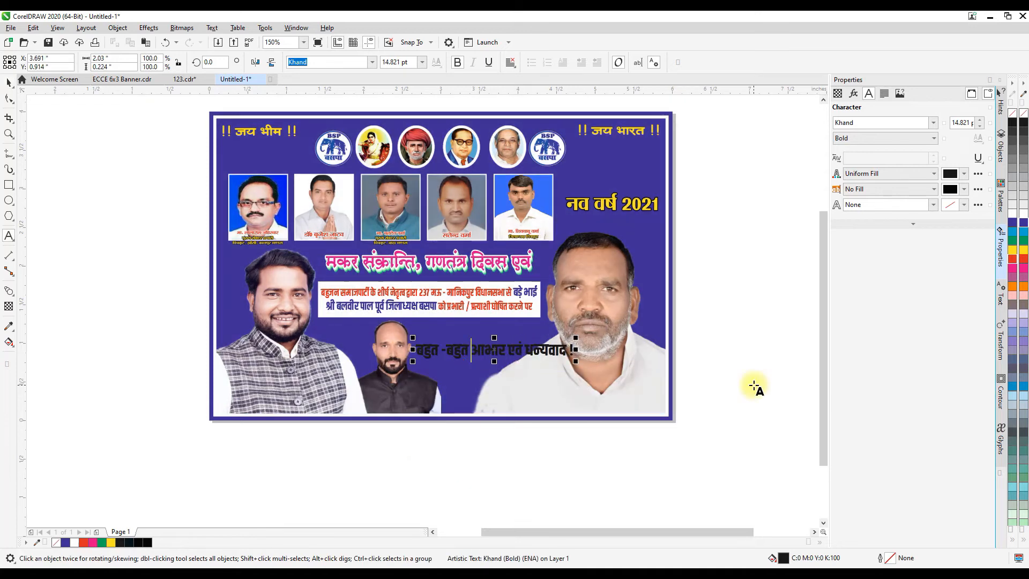
pyautogui.press('Return')
pyautogui.click(469, 374)
pyautogui.press('Return')
pyautogui.hotkey('ctrl', 'a')
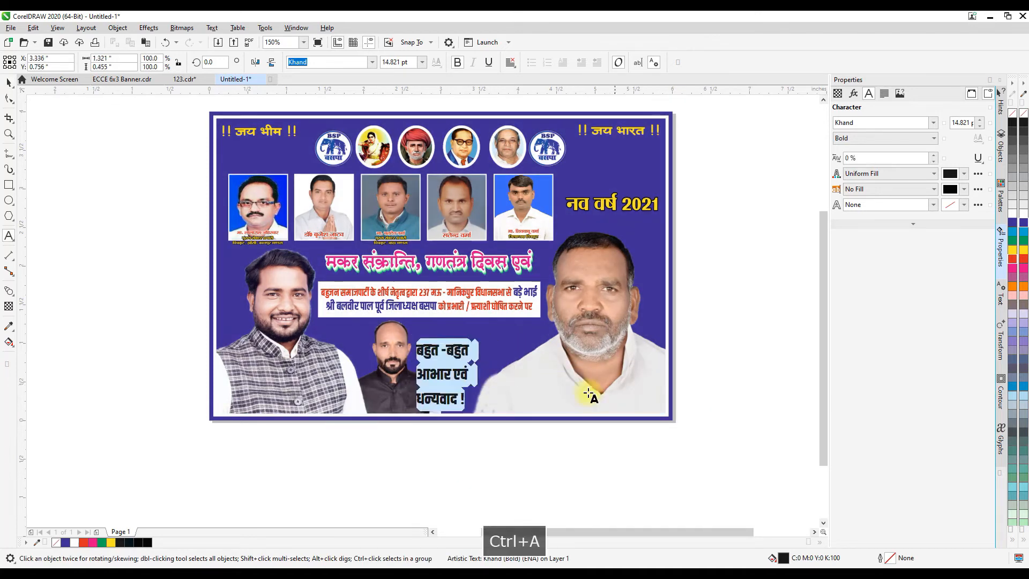
pyautogui.click(8, 82)
pyautogui.click(473, 375)
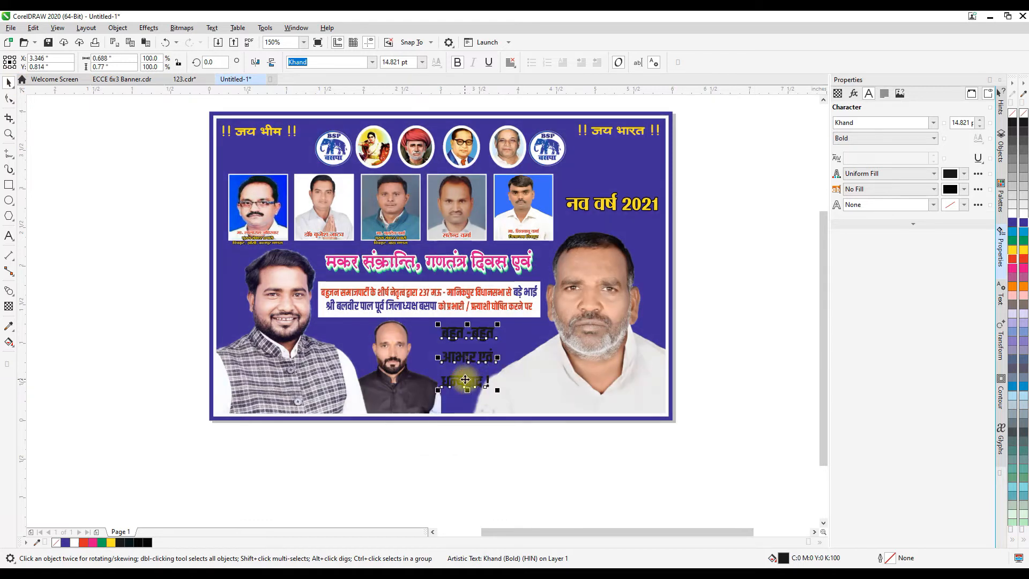
pyautogui.scroll(1, 474, 379)
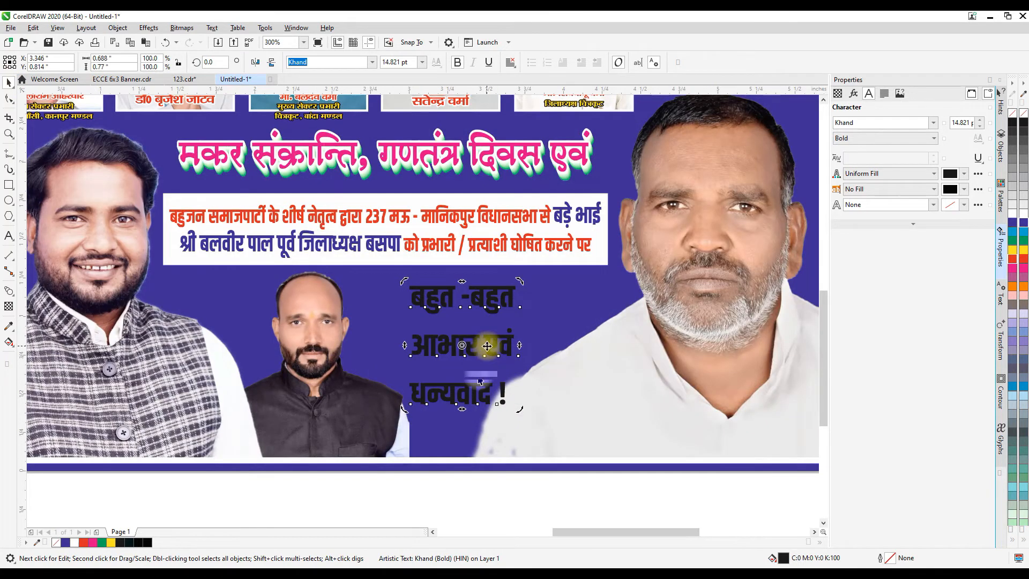
# Rejoin the thank-you text into two lines, "बहुत -बहुत" and "आभार एवं धन्यवाद !", centre-align it and move it between the black-vest and white-kurta men
pyautogui.doubleClick(439, 385)
pyautogui.press('BackSpace')
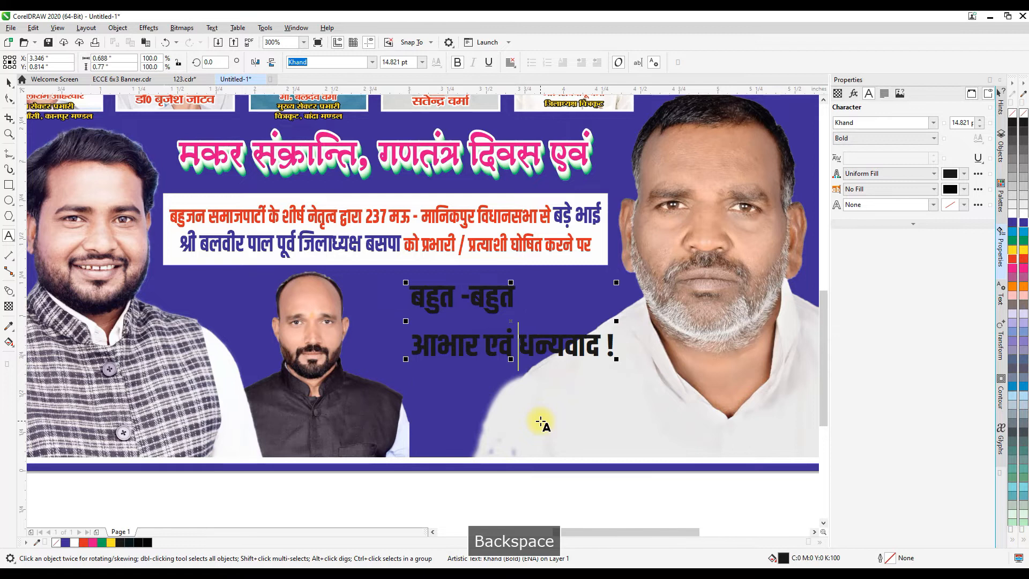
pyautogui.hotkey('ctrl', 'a')
pyautogui.hotkey('ctrl', 'e')
pyautogui.press('Escape')
pyautogui.moveTo(529, 345); pyautogui.dragTo(488, 348)
# Inside the banner's PowerClip frame, enlarge the black-vest man slightly and scale the white-kurta man to about 3.01 by 3.19 inches
pyautogui.doubleClick(398, 420)
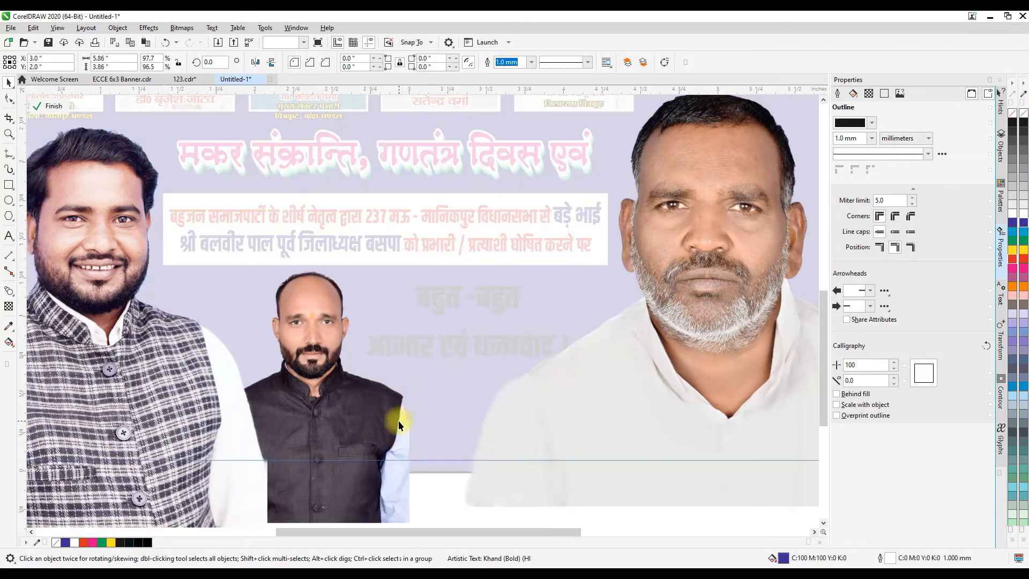
pyautogui.click(397, 420)
pyautogui.scroll(-1, 453, 366)
pyautogui.moveTo(433, 446); pyautogui.dragTo(455, 477)
pyautogui.moveTo(434, 406); pyautogui.dragTo(435, 403)
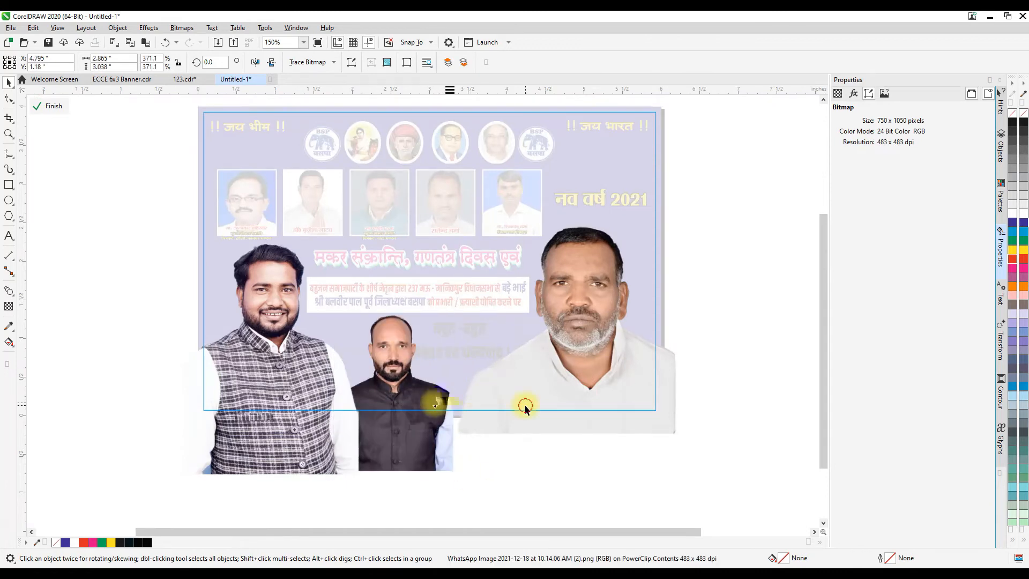
pyautogui.click(525, 408)
pyautogui.moveTo(455, 444); pyautogui.dragTo(441, 456)
pyautogui.click(58, 113)
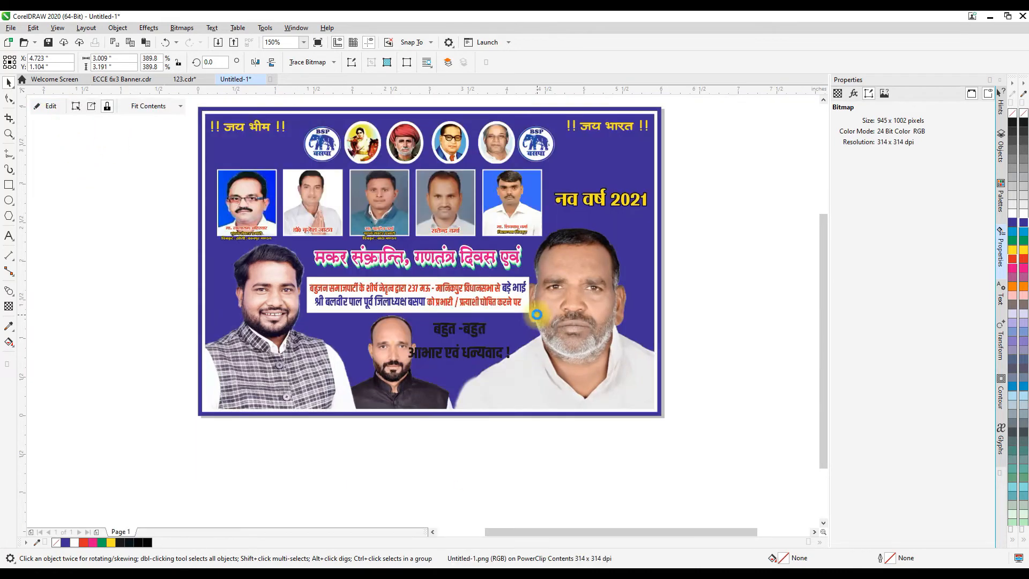
# Group the announcement text with its white rectangle and shift the group slightly away from the white-kurta man
pyautogui.click(520, 300)
pyautogui.scroll(3, 528, 320)
pyautogui.keyDown('shift'); pyautogui.click(541, 322); pyautogui.keyUp('shift')
pyautogui.hotkey('ctrl', 'g')
pyautogui.moveTo(547, 331); pyautogui.dragTo(526, 323)
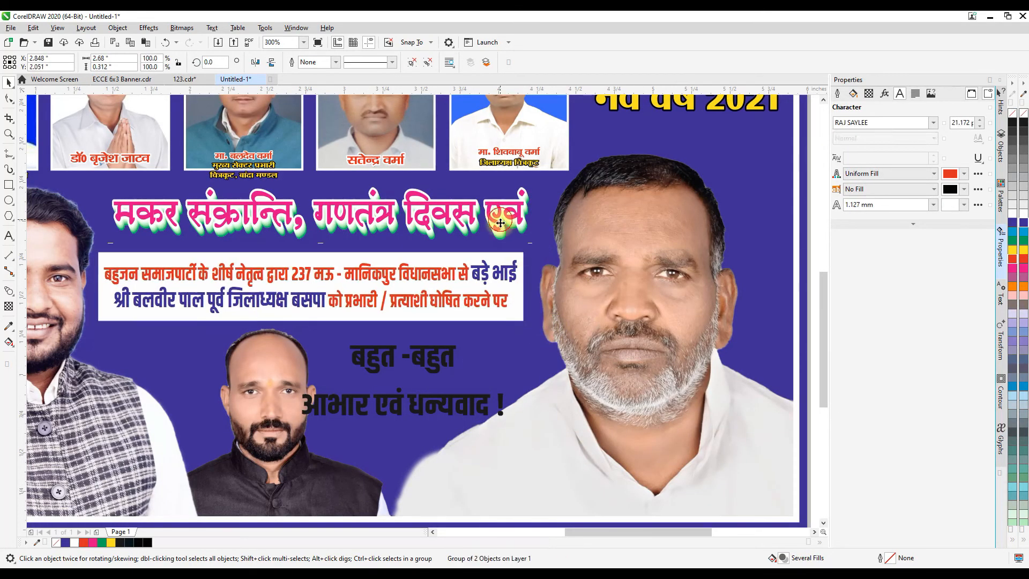
# Centre the festival heading over the announcement box, group the two and nudge the group slightly towards the white-kurta man
pyautogui.keyDown('shift'); pyautogui.click(502, 217); pyautogui.keyUp('shift')
pyautogui.press('c')
pyautogui.hotkey('ctrl', 'g')
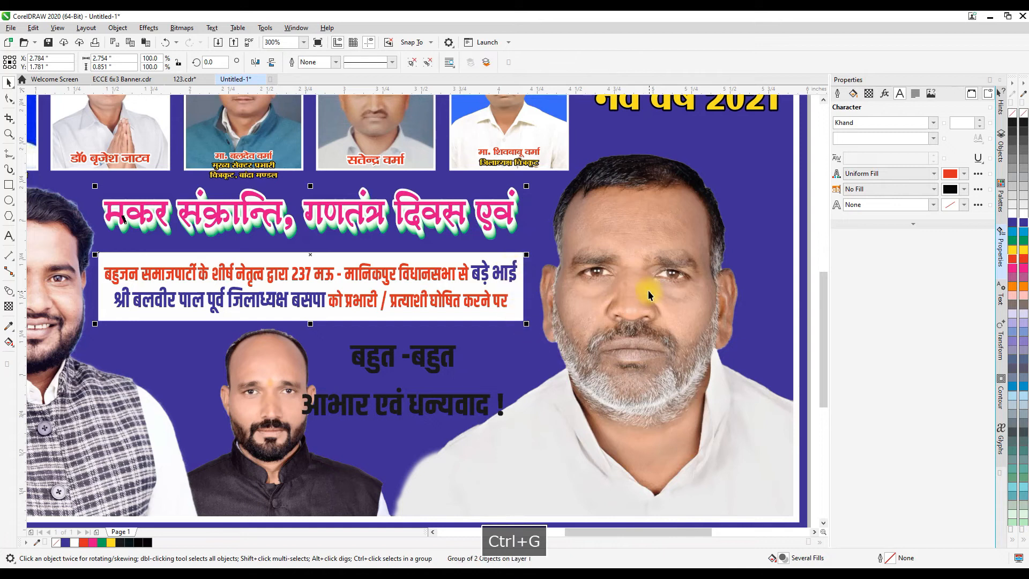
pyautogui.press('Right')
pyautogui.press('Right')
pyautogui.press('Right')
pyautogui.press('Right')
# Fill the thank-you text with yellow and scale it to about 1.20 by 0.42 inches beneath the white rectangle
pyautogui.click(429, 358)
pyautogui.moveTo(506, 419)
pyautogui.mouseDown()
pyautogui.moveTo(477, 409)
pyautogui.moveTo(485, 388)
pyautogui.moveTo(453, 397)
pyautogui.moveTo(468, 389)
pyautogui.moveTo(514, 405)
pyautogui.mouseUp()
pyautogui.hotkey('ctrl', 'z')
pyautogui.click(1023, 250)
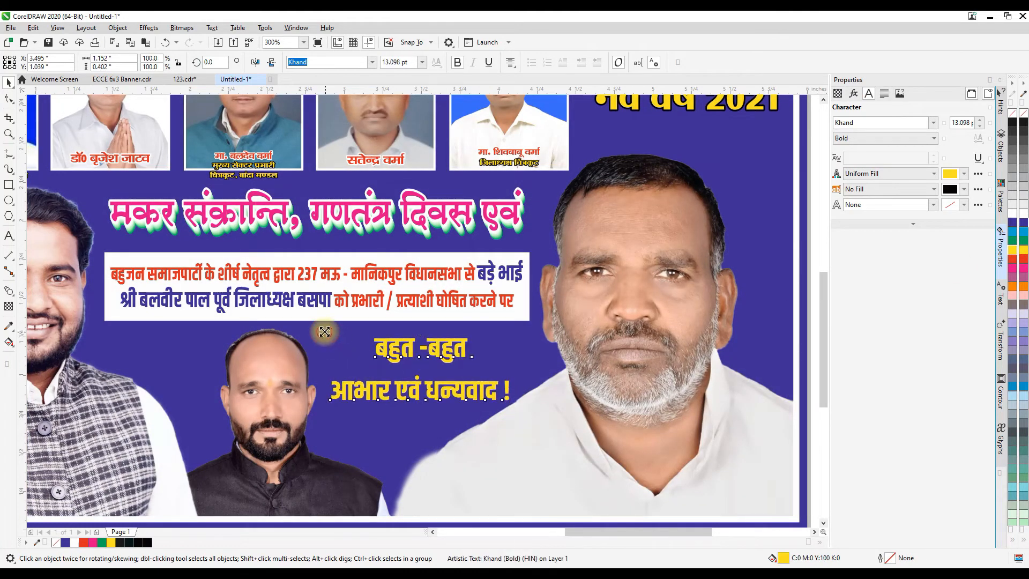
pyautogui.moveTo(325, 332); pyautogui.dragTo(319, 329)
pyautogui.scroll(-1, 475, 356)
pyautogui.click(654, 228)
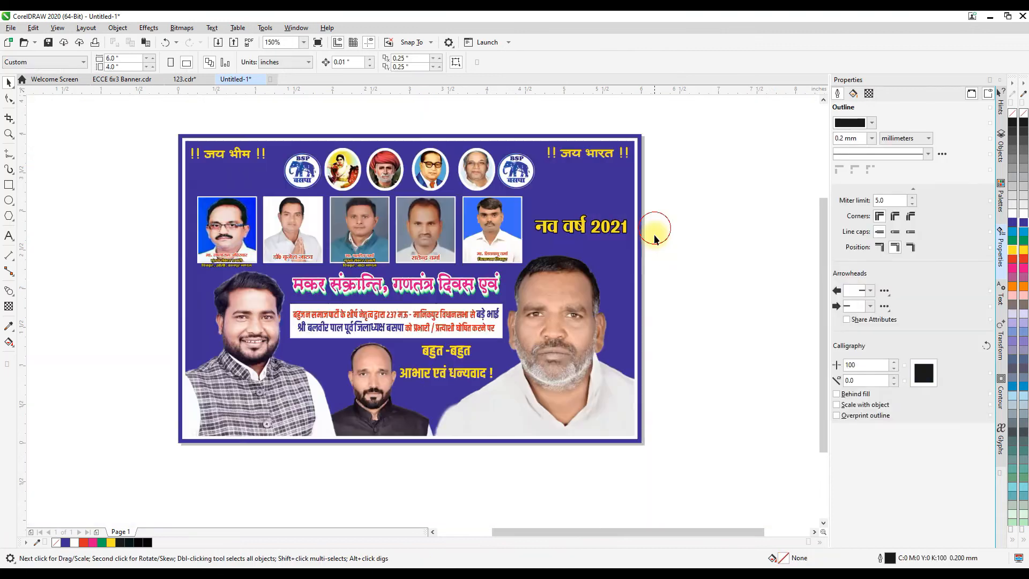
pyautogui.scroll(-1, 555, 323)
pyautogui.scroll(1, 637, 324)
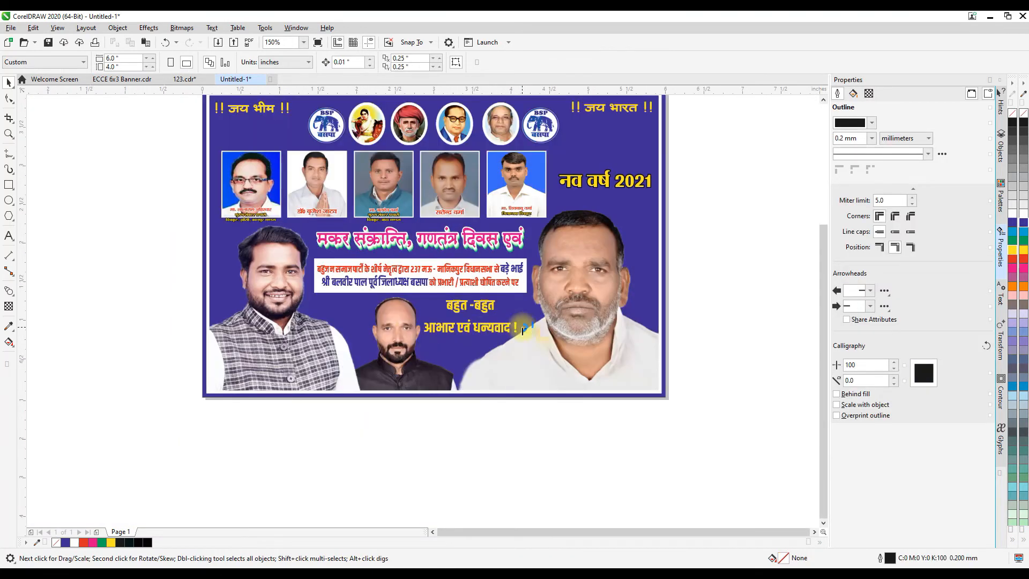
# Open the thank-you text for editing just before "धन्यवाद !"
pyautogui.click(477, 333)
pyautogui.doubleClick(477, 333)
pyautogui.scroll(1, 467, 329)
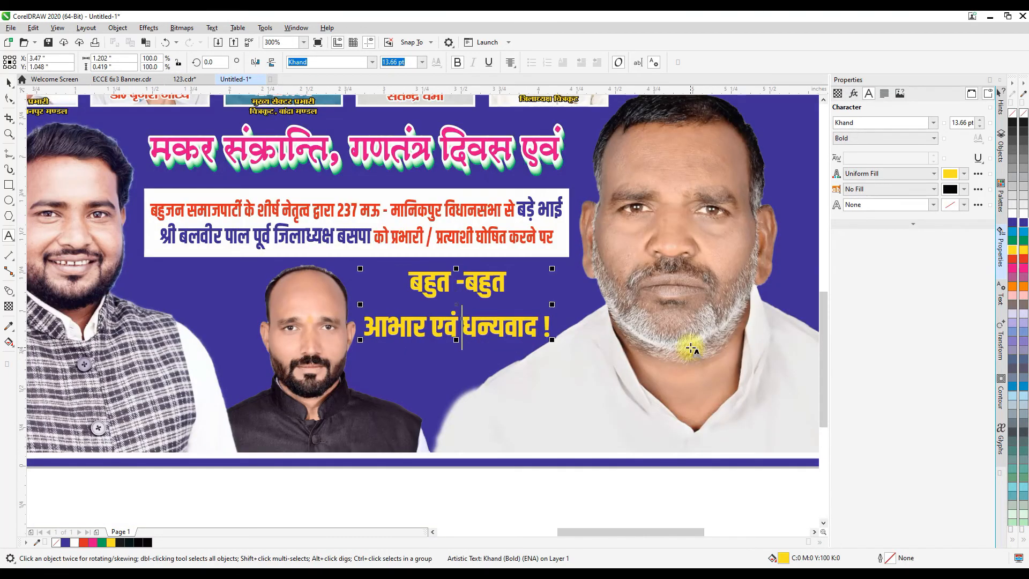
pyautogui.press('Return')
pyautogui.hotkey('ctrl', 'z')
pyautogui.press('Return')
pyautogui.hotkey('ctrl', 'z')
# Rebreak the thank-you text as "बहुत -बहुत आभार" and "एवं धन्यवाद !", and scale it to about 1.24 by 0.49 inches
pyautogui.click(373, 326)
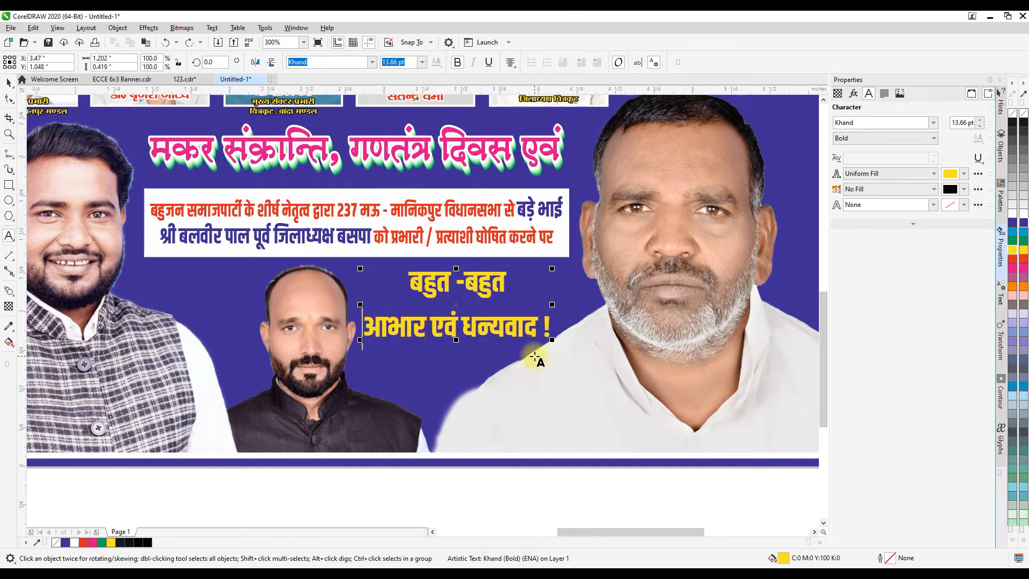
pyautogui.press('BackSpace')
pyautogui.press('Return')
pyautogui.hotkey('ctrl', 'space')
pyautogui.moveTo(547, 339); pyautogui.dragTo(555, 349)
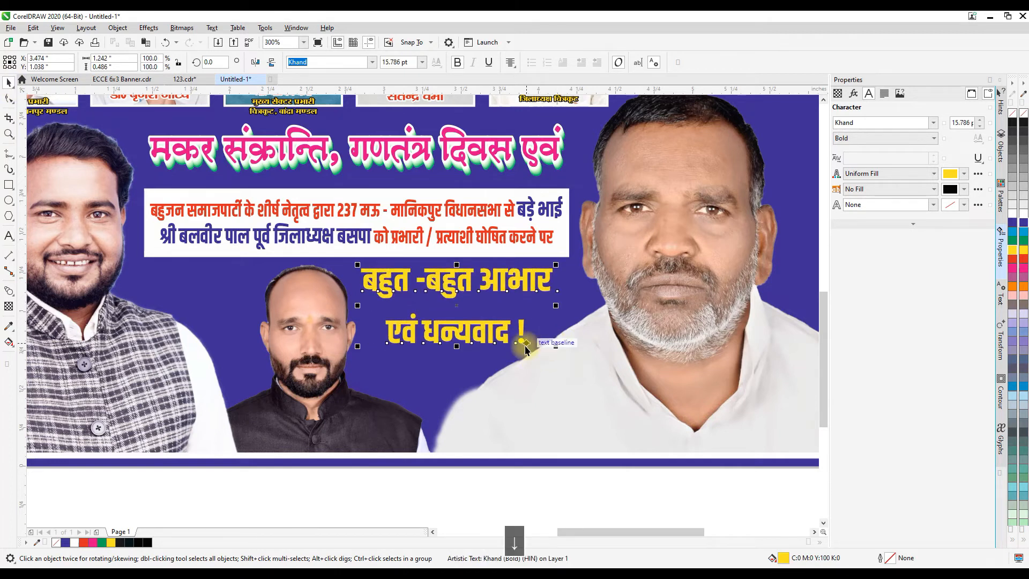
# Tighten the thank-you text's line spacing, scale it to about 1.40 by 0.45 inches and nudge it down
pyautogui.press('F10')
pyautogui.moveTo(357, 349); pyautogui.dragTo(361, 328)
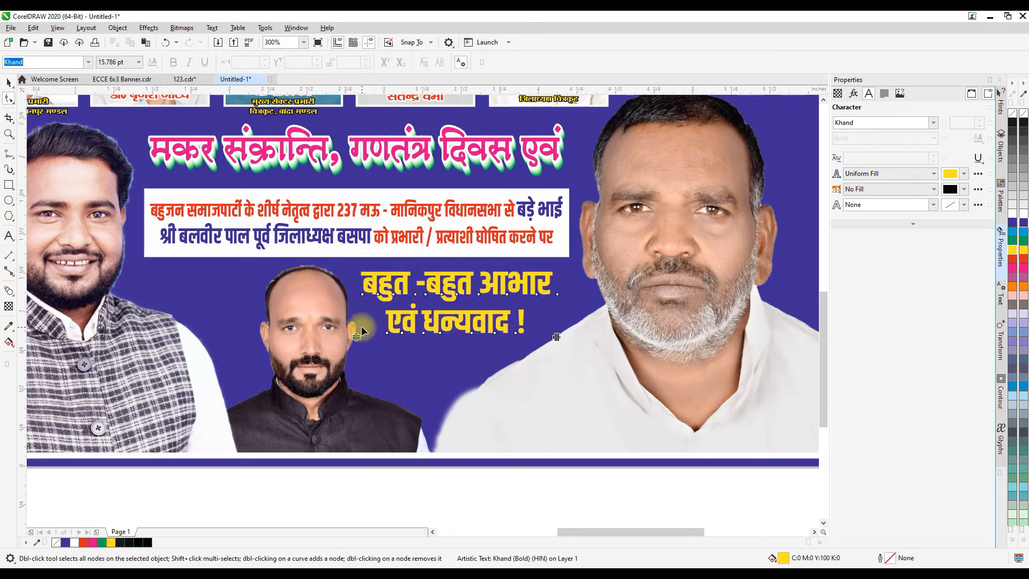
pyautogui.click(7, 84)
pyautogui.moveTo(553, 347); pyautogui.dragTo(568, 343)
pyautogui.press('Down')
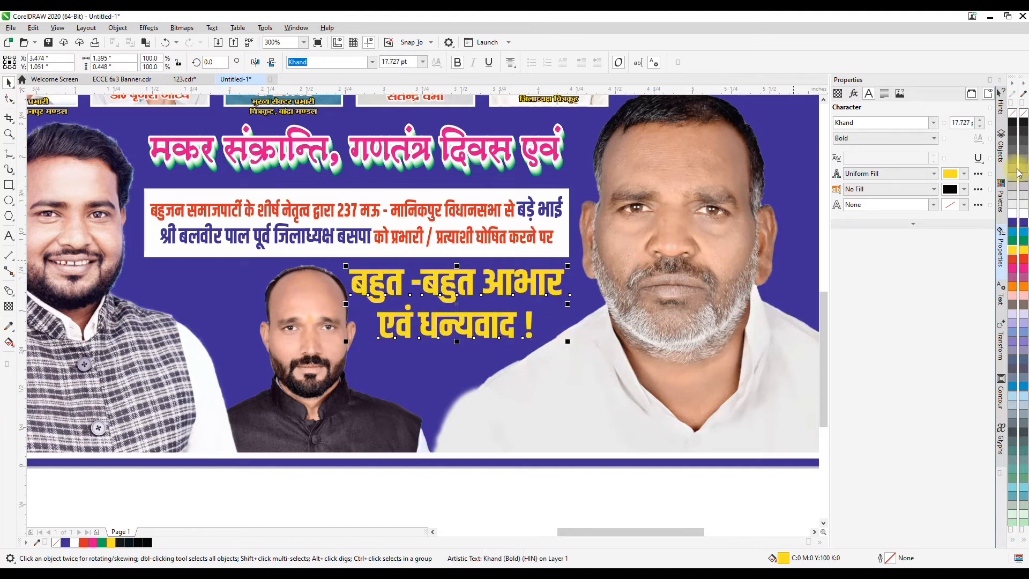
# Give the thank-you text a black outline 0.25 mm wide
pyautogui.rightClick(144, 543)
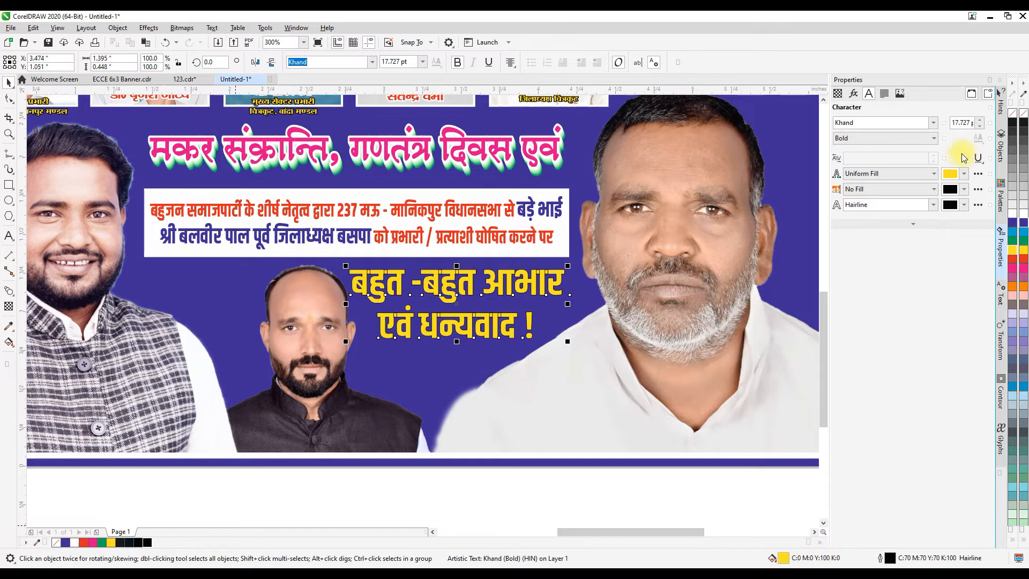
pyautogui.click(449, 237)
pyautogui.click(449, 237)
pyautogui.click(449, 238)
pyautogui.click(449, 237)
pyautogui.click(447, 254)
pyautogui.click(442, 295)
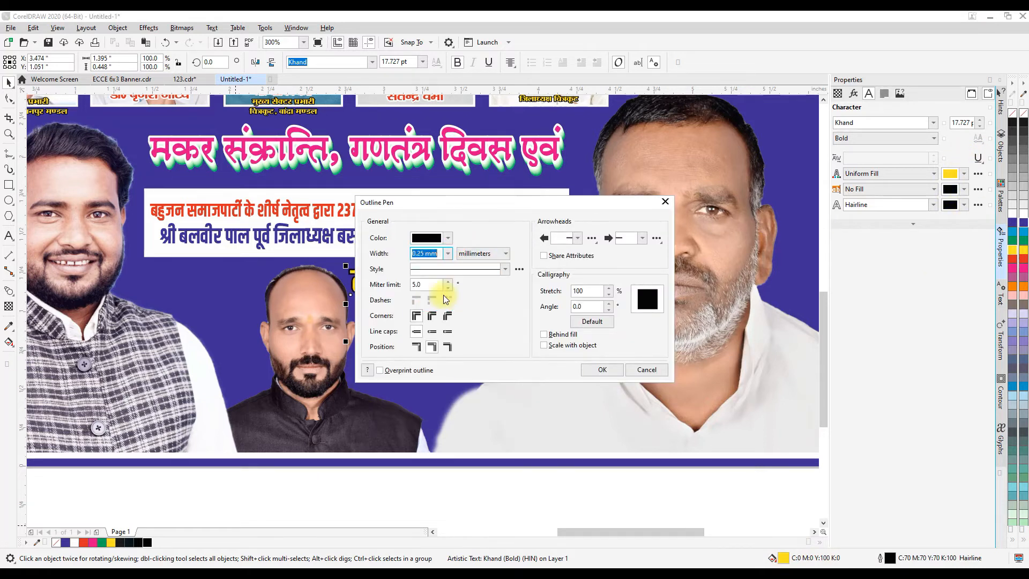
pyautogui.click(601, 370)
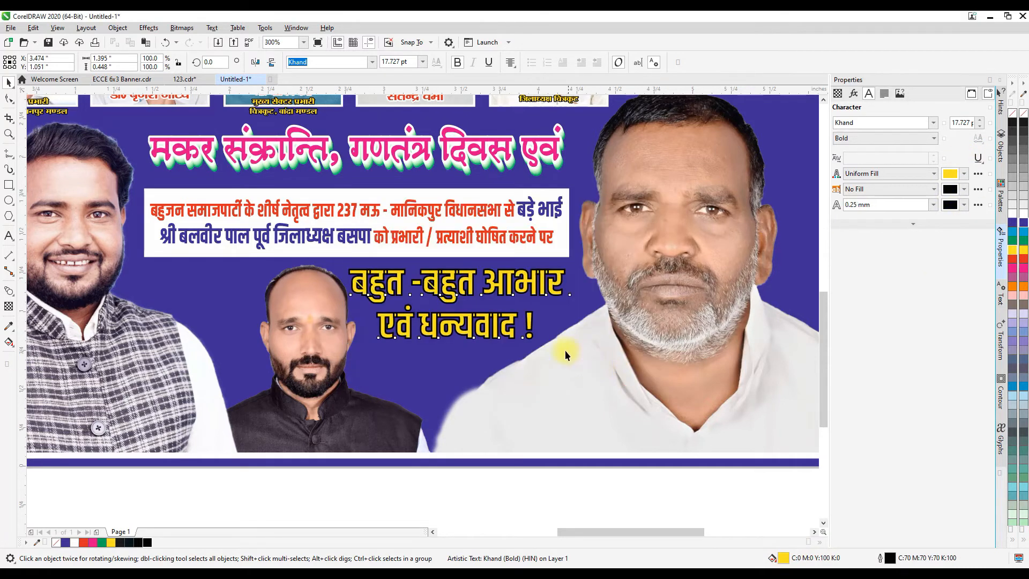
# Place the thank-you text's outline behind its fill and set the outline width to 0.75 mm
pyautogui.click(977, 205)
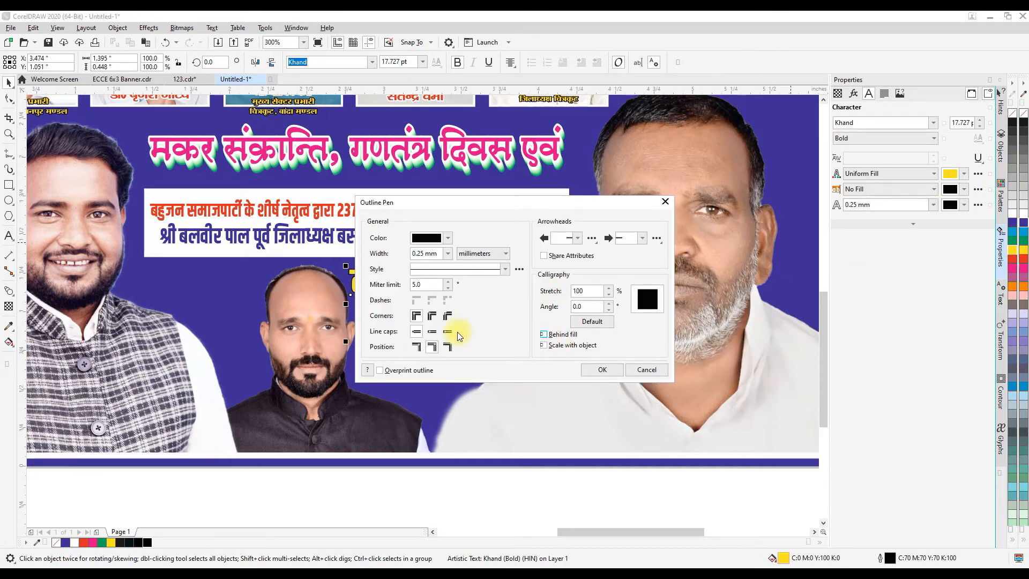
pyautogui.click(603, 371)
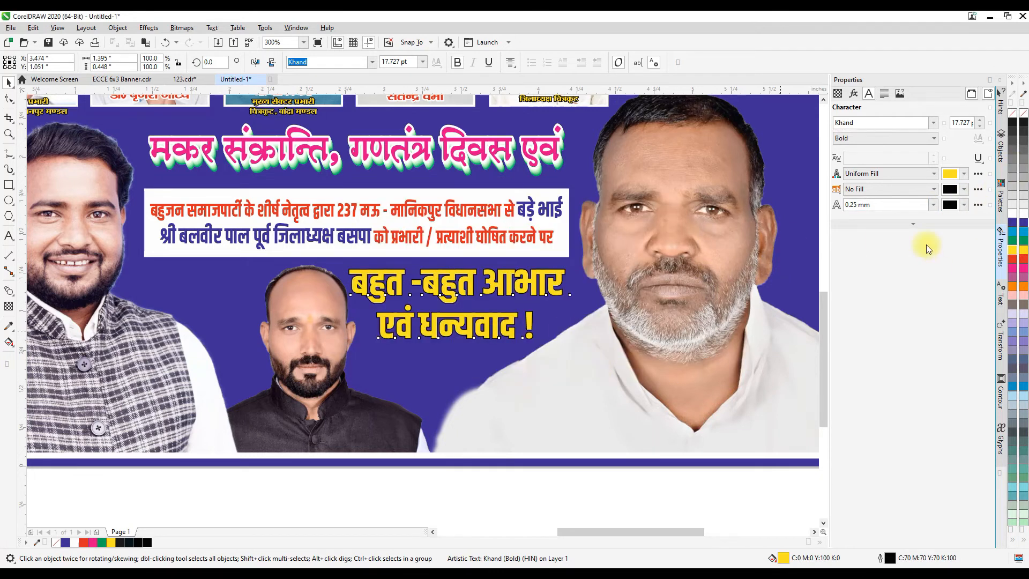
pyautogui.click(933, 205)
pyautogui.click(921, 223)
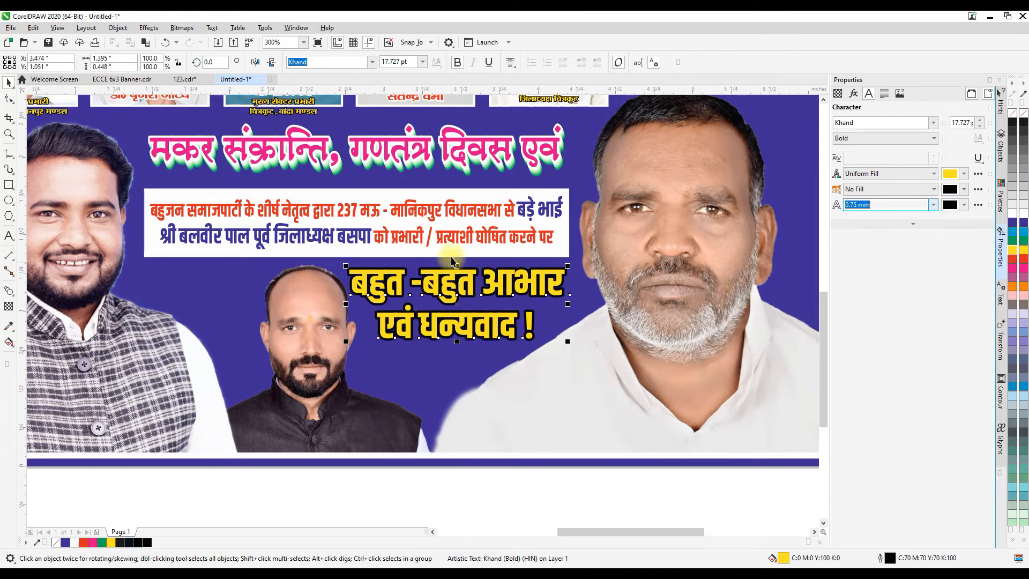
# Add a flat black drop shadow to the announcement text with opacity 22, feathering 2 and offsets of -0.006 inch
pyautogui.click(548, 236)
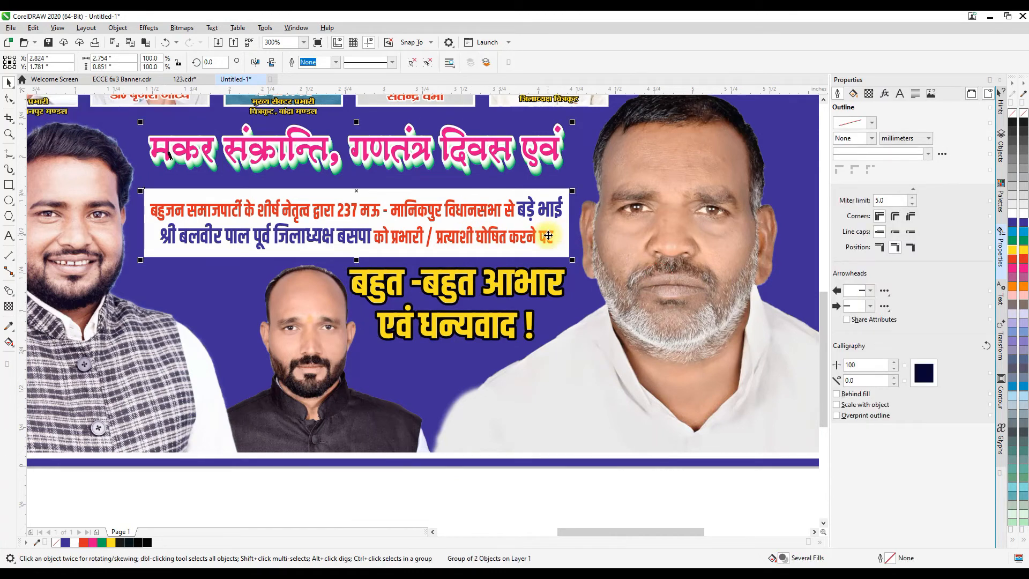
pyautogui.click(430, 64)
pyautogui.click(462, 234)
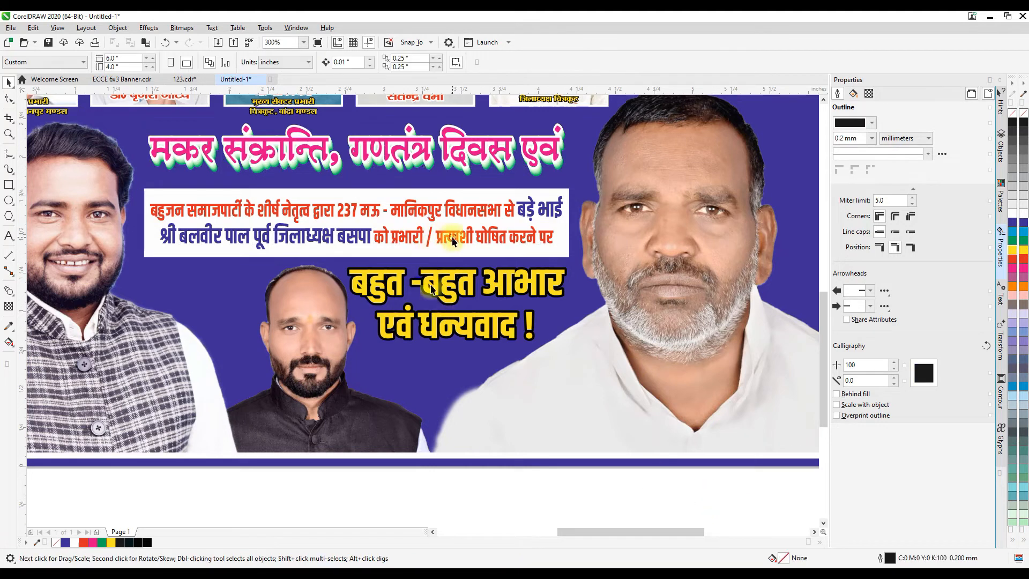
pyautogui.click(16, 299)
pyautogui.click(48, 290)
pyautogui.click(26, 61)
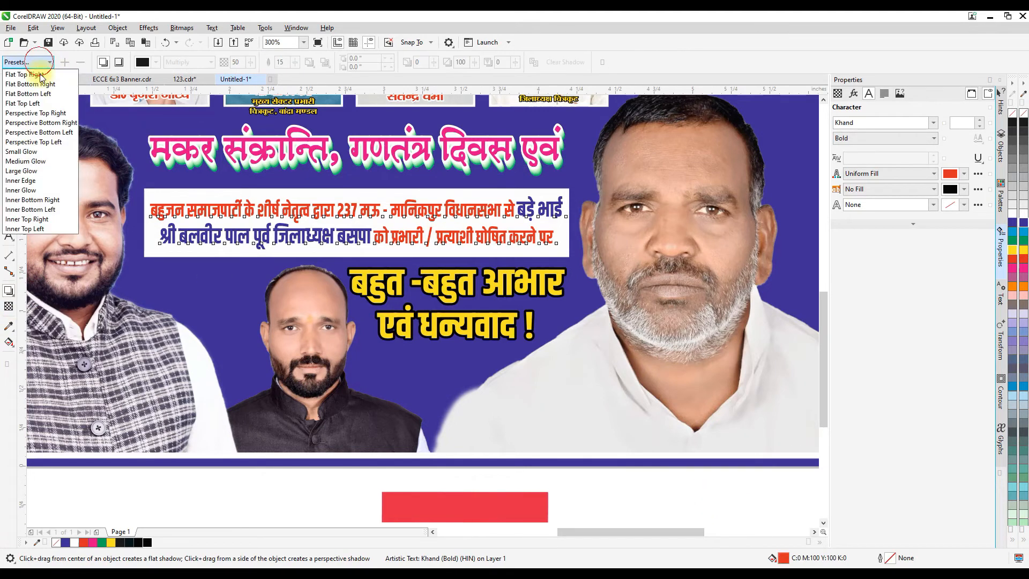
pyautogui.click(24, 99)
pyautogui.moveTo(228, 349); pyautogui.dragTo(332, 249)
pyautogui.scroll(2, 320, 256)
# Give the announcement text a white outline 0.5 mm wide
pyautogui.click(8, 81)
pyautogui.rightClick(1023, 214)
pyautogui.press('F12')
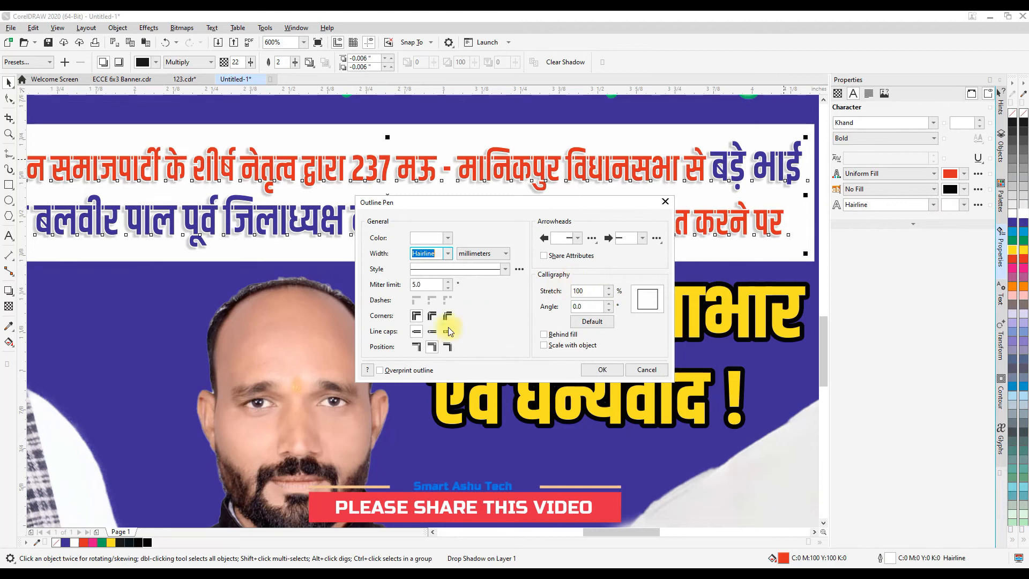
pyautogui.click(545, 346)
pyautogui.click(602, 370)
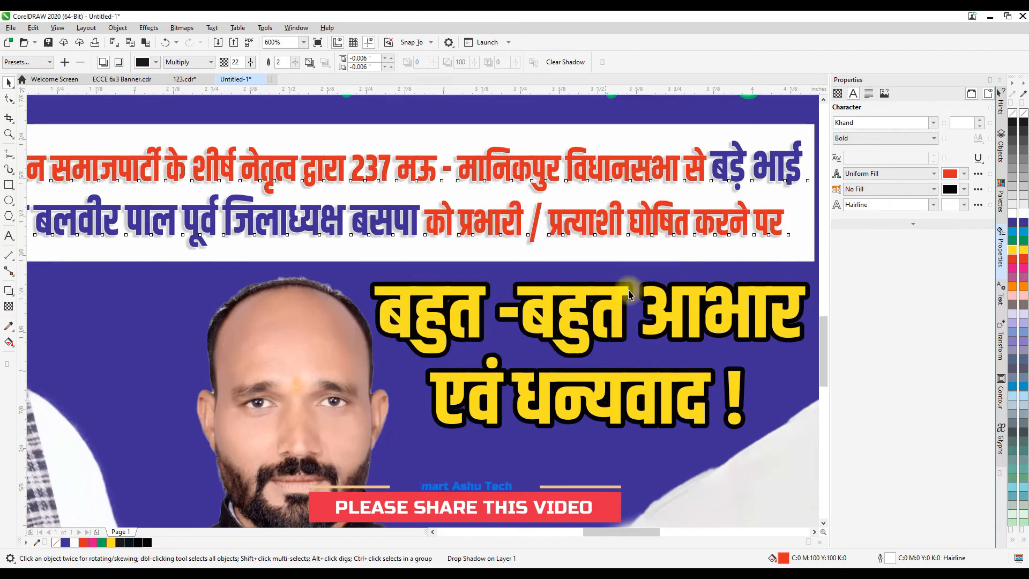
pyautogui.click(934, 205)
pyautogui.click(857, 257)
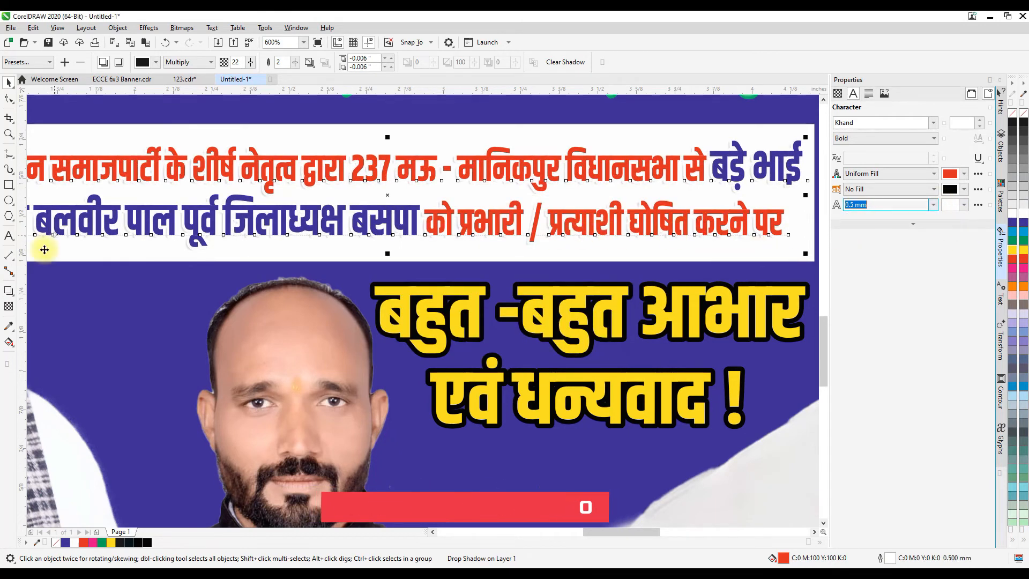
# Reposition the announcement text's drop shadow to offsets of 0.01 inch horizontally and -0.021 inch vertically
pyautogui.click(9, 290)
pyautogui.moveTo(329, 252); pyautogui.dragTo(407, 232)
pyautogui.press('space')
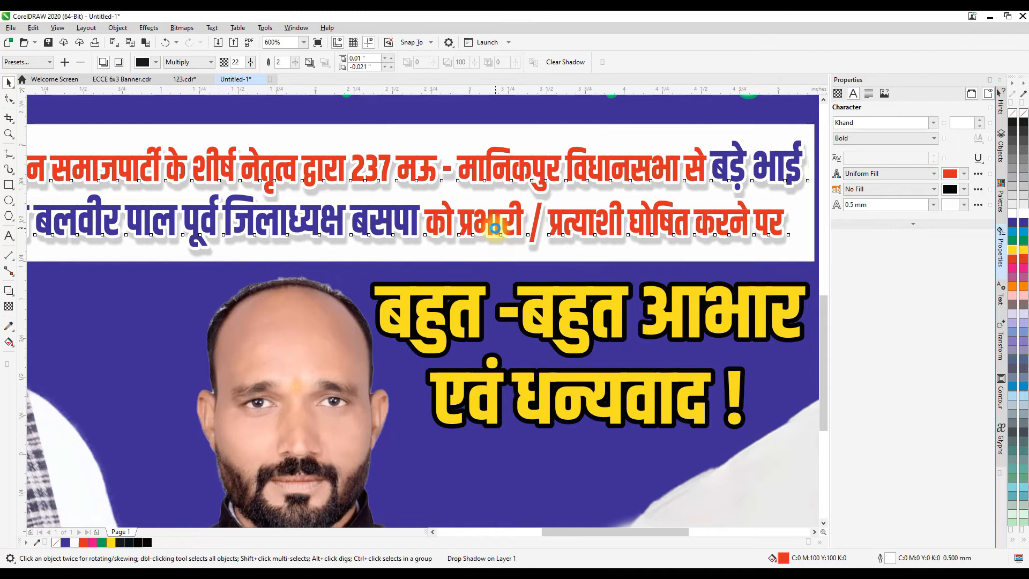
# Centre the shadowed announcement text and its white rectangle horizontally on each other
pyautogui.scroll(-2, 496, 229)
pyautogui.keyDown('shift'); pyautogui.click(550, 245); pyautogui.keyUp('shift')
pyautogui.click(537, 226)
pyautogui.hotkey('ctrl', 'g')
pyautogui.click(535, 241)
pyautogui.press('c')
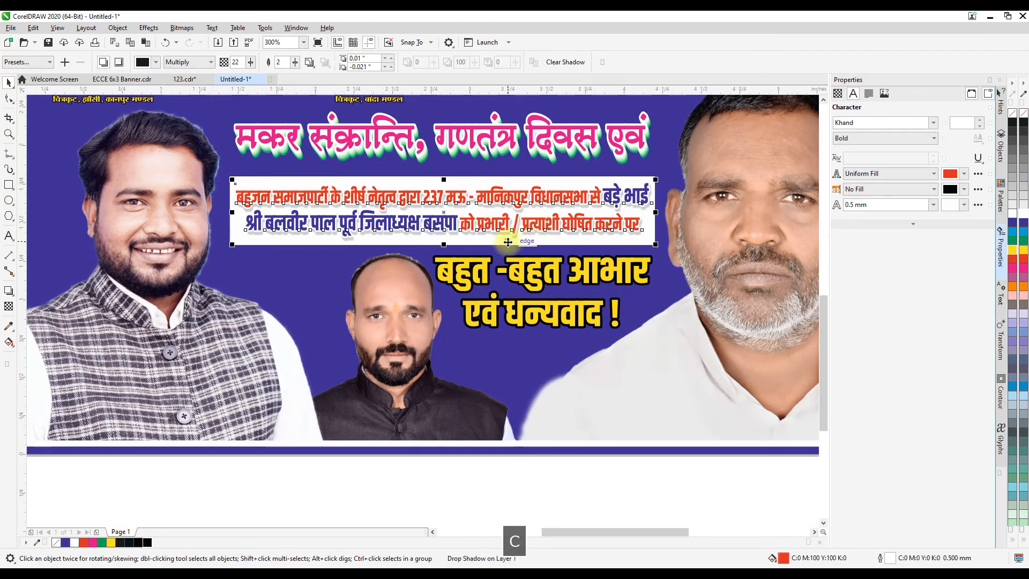
pyautogui.scroll(-2, 535, 241)
pyautogui.click(757, 291)
pyautogui.press('F4')
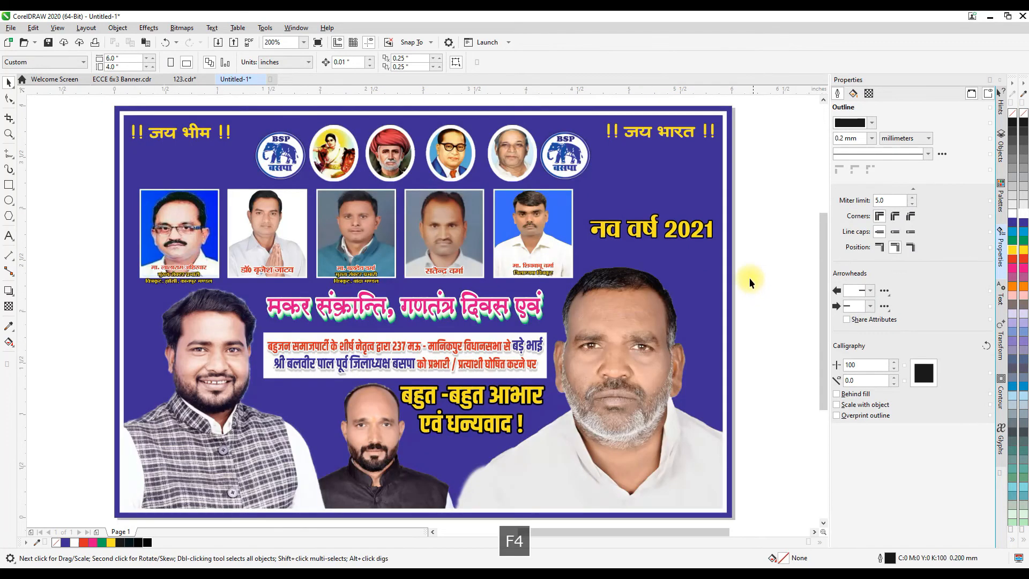
pyautogui.click(535, 367)
pyautogui.click(769, 304)
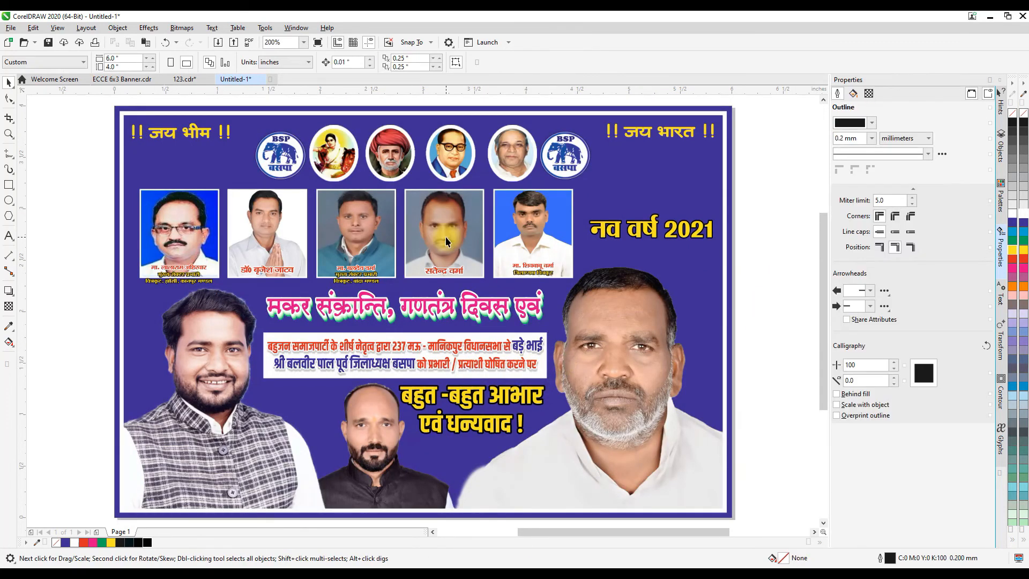
pyautogui.scroll(-2, 445, 236)
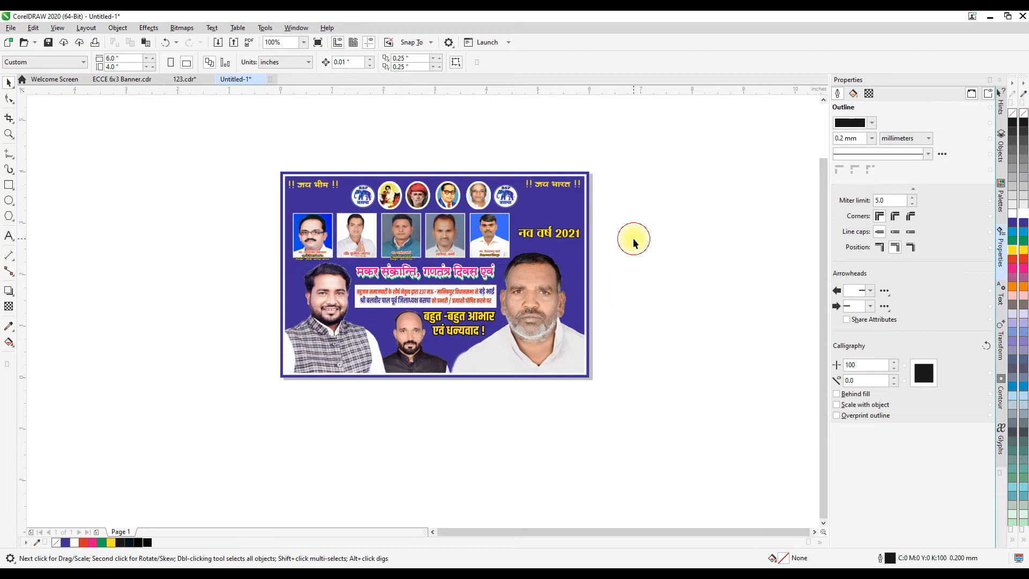
pyautogui.scroll(2, 627, 239)
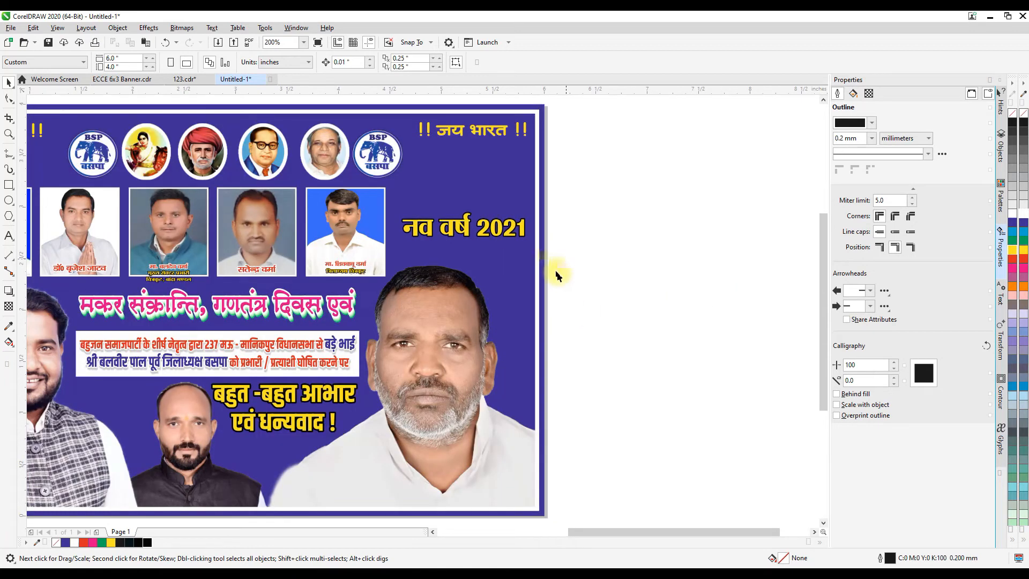
# Switch to Chrome and search Google for "happy new year 2022 png"
pyautogui.click(535, 247)
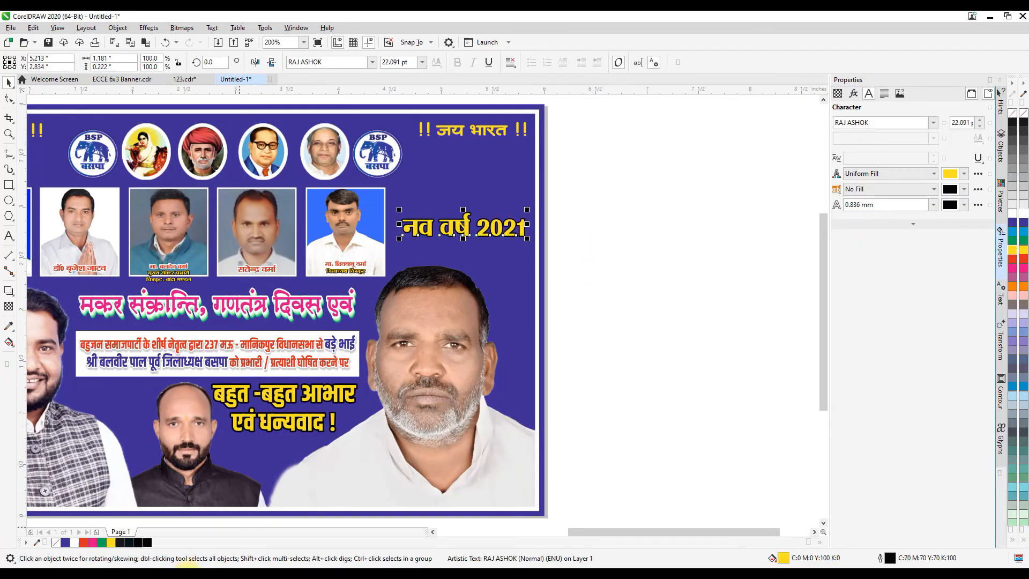
pyautogui.click(188, 574)
pyautogui.click(294, 39)
pyautogui.write('hap')
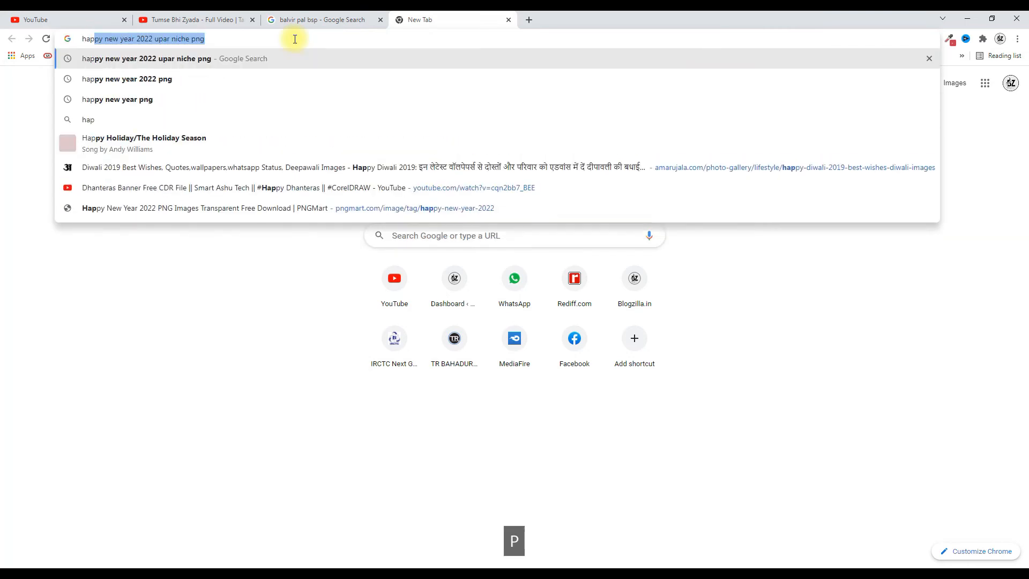
pyautogui.press('BackSpace')
pyautogui.press('BackSpace')
pyautogui.press('BackSpace')
pyautogui.press('BackSpace')
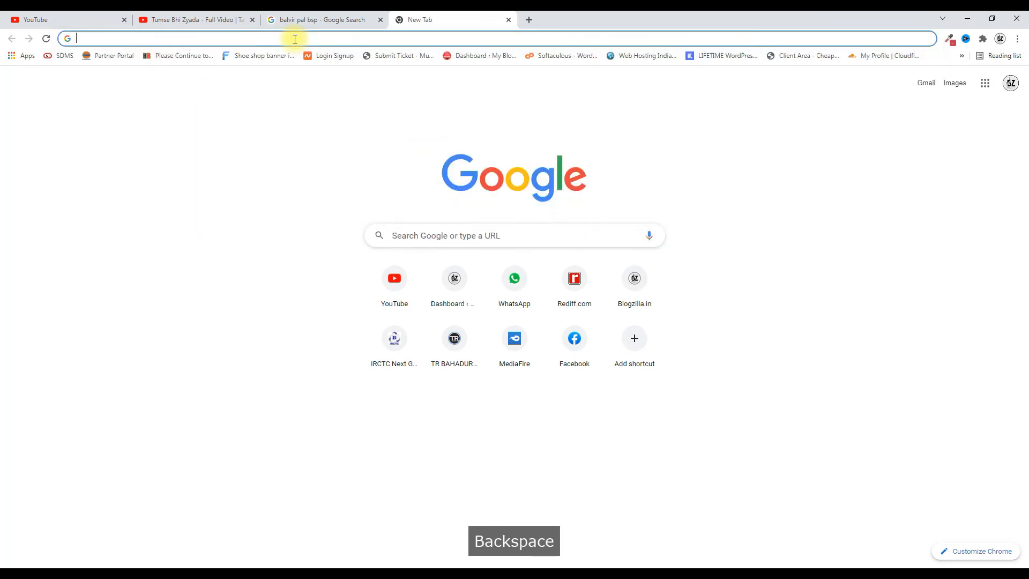
pyautogui.write('happy ne')
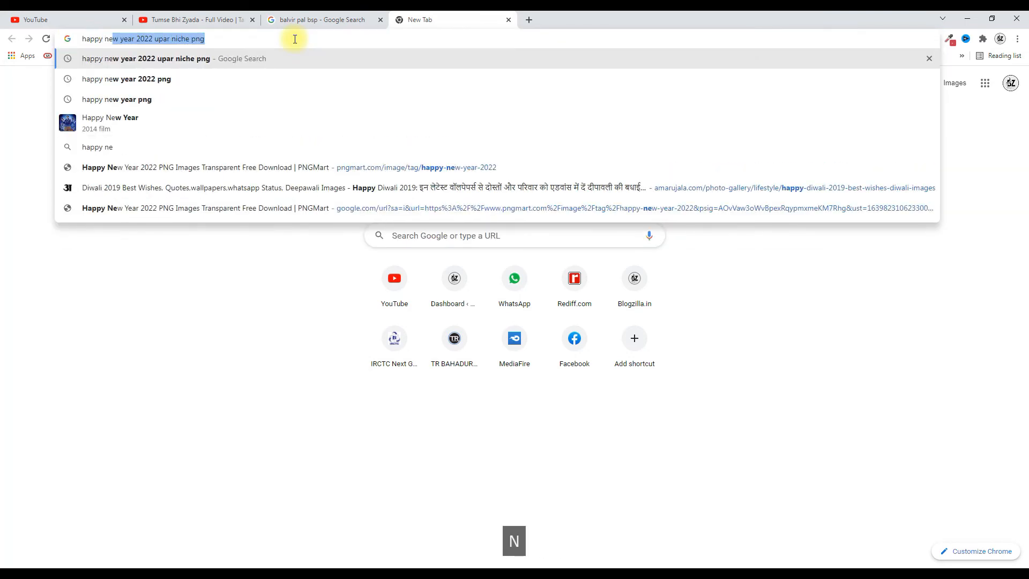
pyautogui.click(140, 80)
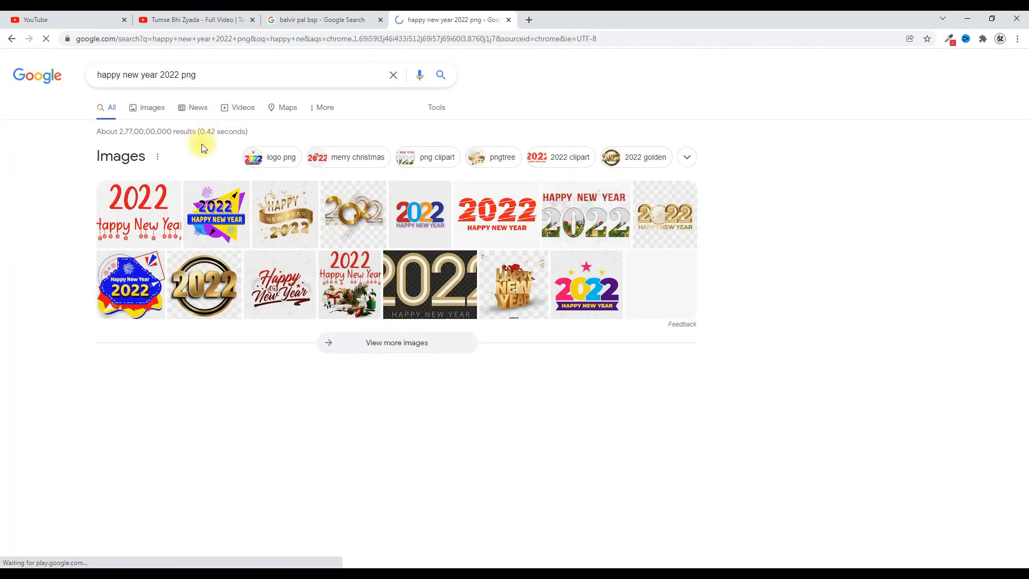
# Open the Pngtree page of the blue Happy New Year 2022 badge with red and yellow shapes and download it as PNG
pyautogui.click(128, 290)
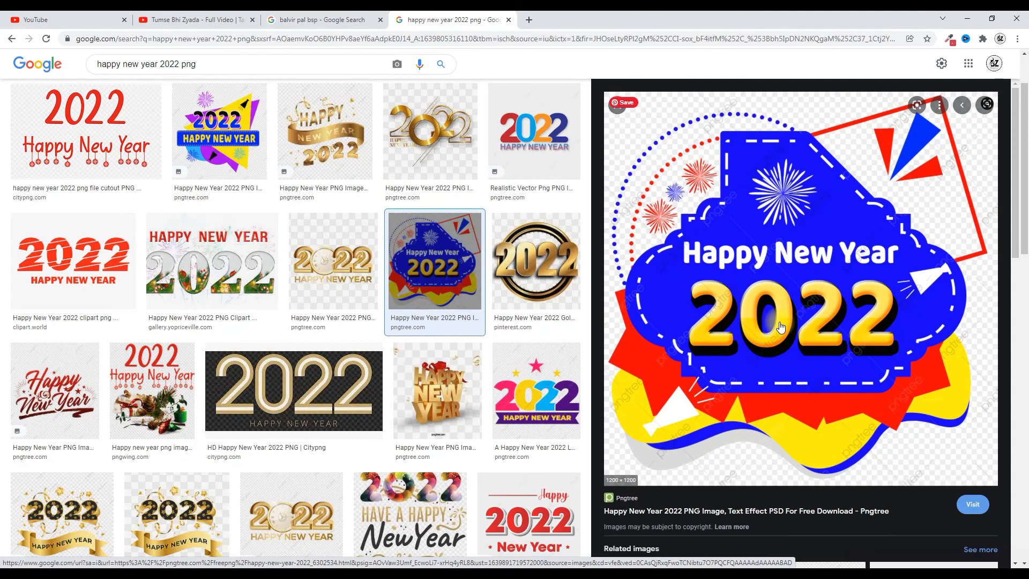
pyautogui.scroll(-2, 766, 376)
pyautogui.click(752, 405)
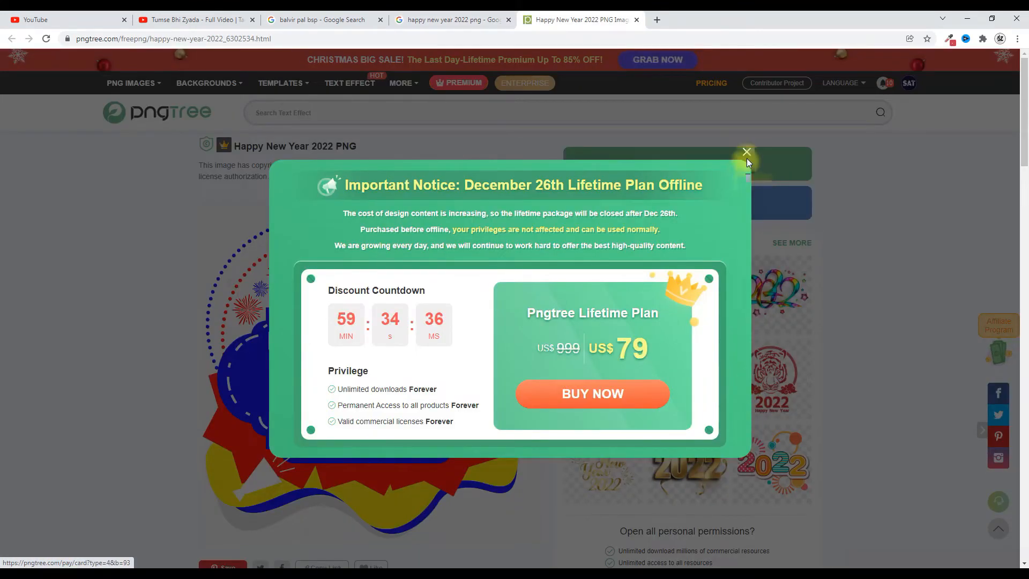
pyautogui.click(746, 152)
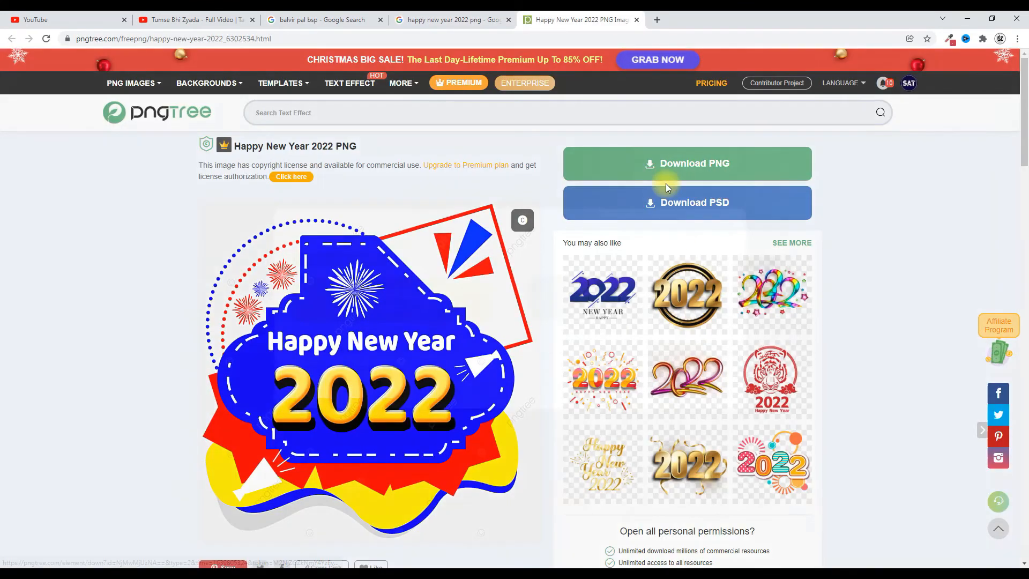
pyautogui.click(730, 199)
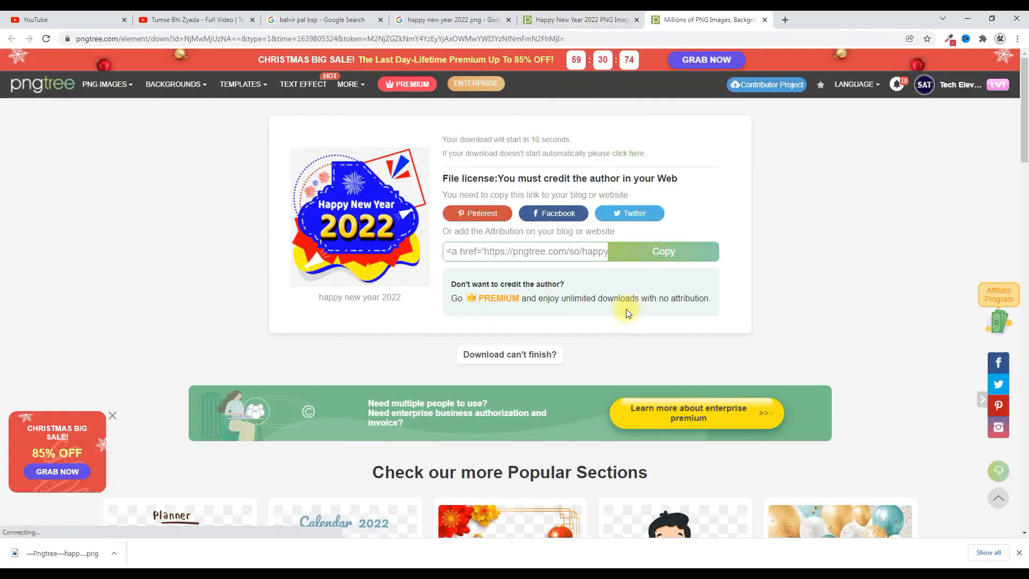
# Bring the downloaded Happy New Year 2022 PNG from its folder into the CorelDRAW banner and shrink it near the नव वर्ष 2021 text
pyautogui.click(112, 555)
pyautogui.click(147, 518)
pyautogui.moveTo(626, 222); pyautogui.dragTo(609, 320)
pyautogui.moveTo(772, 114); pyautogui.dragTo(611, 274)
pyautogui.moveTo(569, 317); pyautogui.dragTo(540, 282)
# Delete the नव वर्ष 2021 text and fit the Happy New Year 2022 graphic, about 1.2 inches wide, beneath the जय भारत slogan
pyautogui.click(513, 252)
pyautogui.press('Delete')
pyautogui.click(613, 259)
pyautogui.click(514, 259)
pyautogui.moveTo(494, 240); pyautogui.dragTo(491, 232)
pyautogui.moveTo(532, 273); pyautogui.dragTo(532, 271)
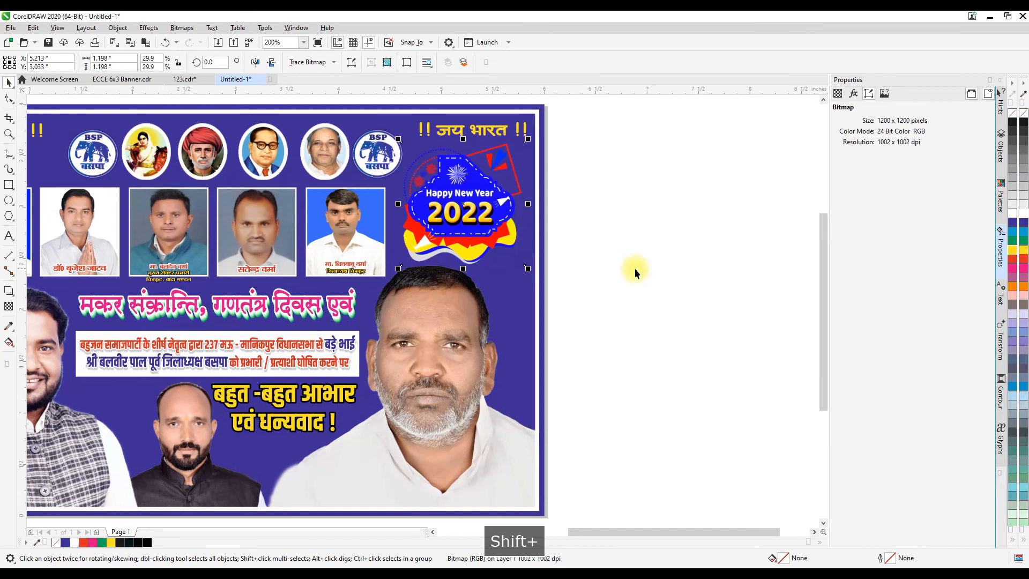
pyautogui.click(636, 268)
pyautogui.scroll(-1, 641, 265)
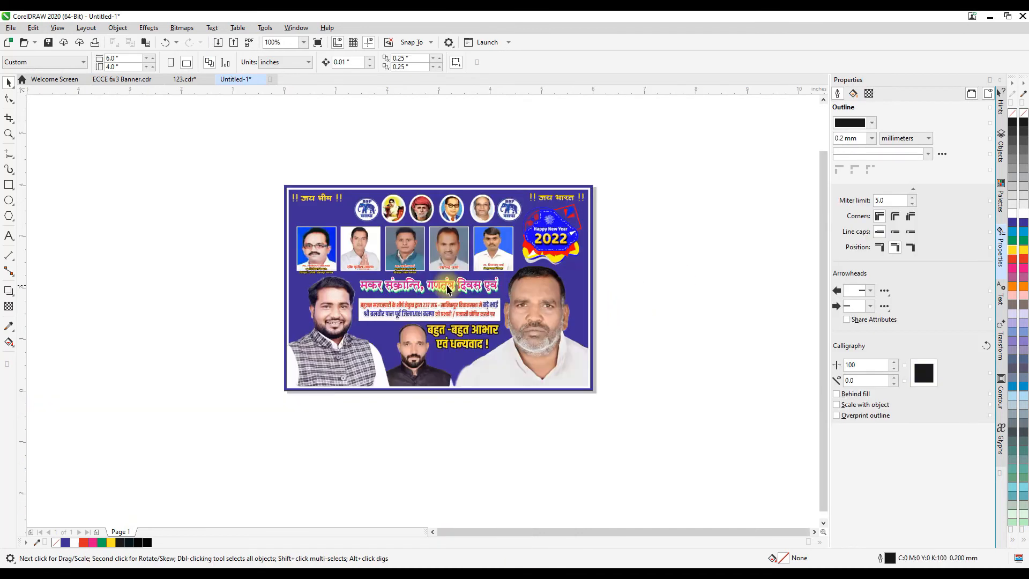